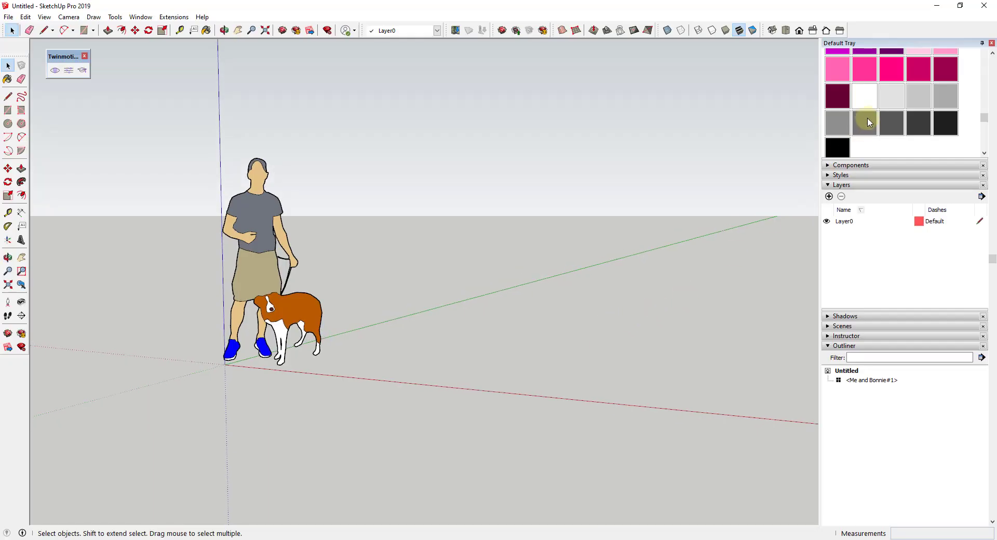
- Collapse the materials and layers sections of the tray and expand the entity information section
{"action": "scroll", "coordinate": [856, 208], "scroll_direction": "up", "scroll_amount": 10}
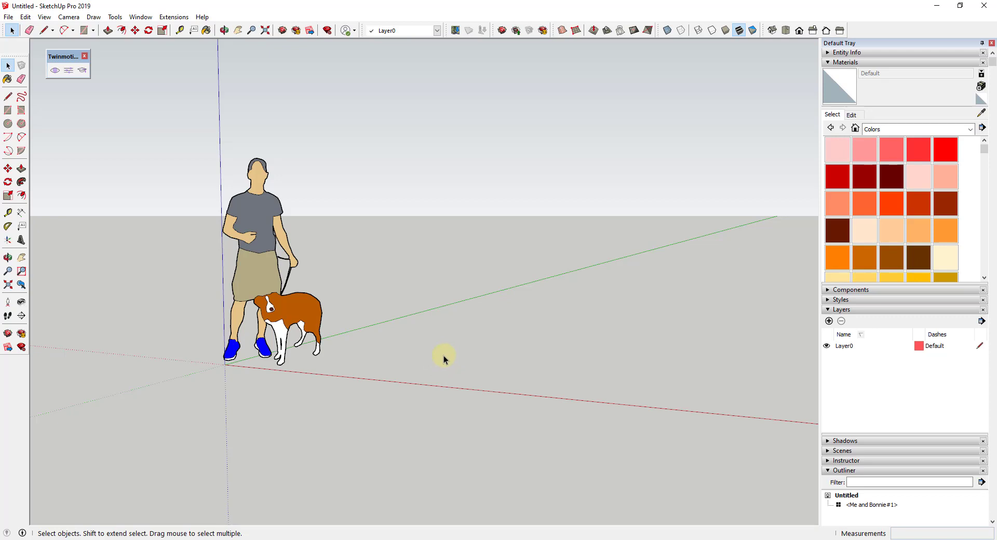
{"action": "mouse_move", "coordinate": [430, 362]}
{"action": "middle_mouse_down"}
{"action": "mouse_move", "coordinate": [435, 353]}
{"action": "mouse_move", "coordinate": [436, 383]}
{"action": "mouse_move", "coordinate": [426, 365]}
{"action": "middle_mouse_up"}
{"action": "key", "text": "c"}
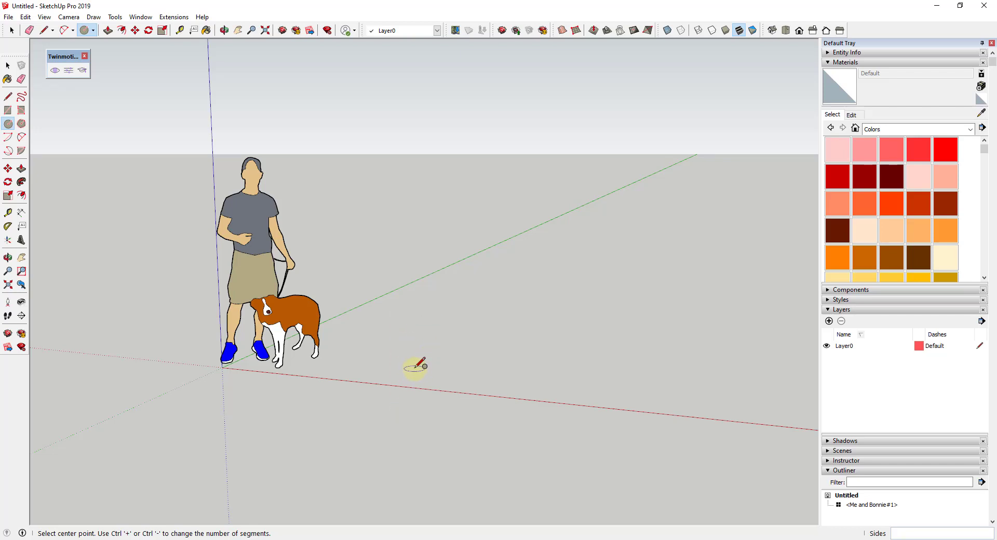
{"action": "type", "text": "24"}
{"action": "left_click", "coordinate": [833, 63]}
{"action": "left_click", "coordinate": [833, 92]}
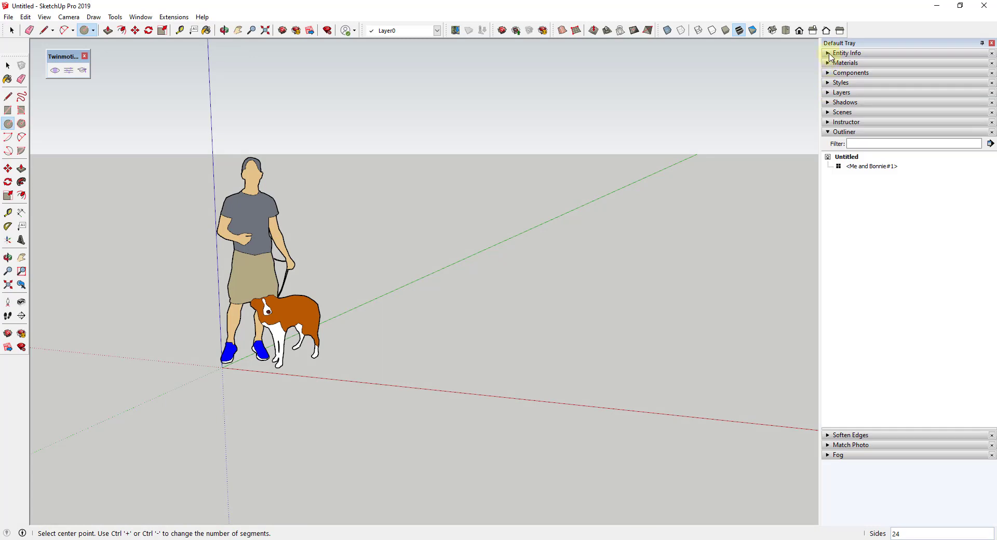
{"action": "left_click", "coordinate": [834, 52]}
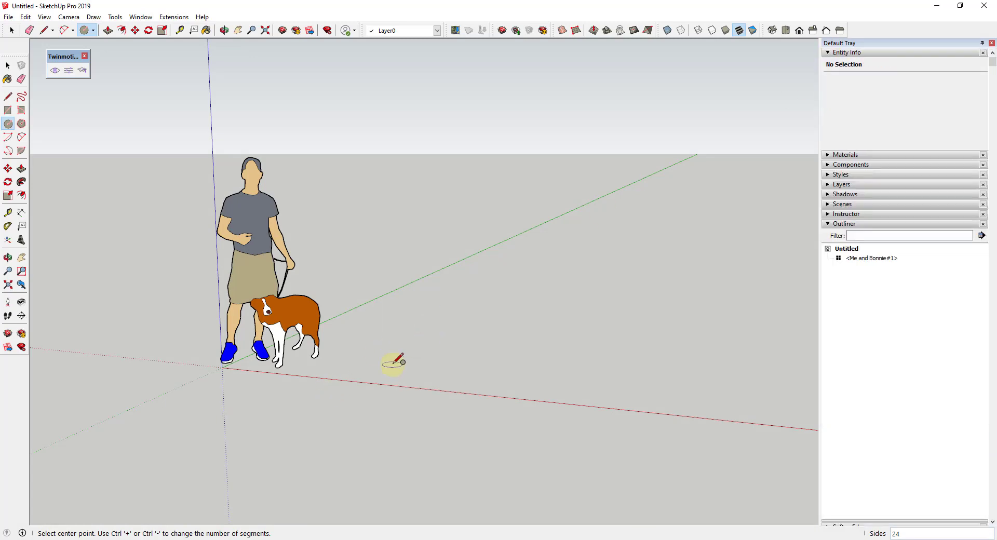
- Draw a 48-sided circle with a 3-inch radius flat on the ground beside the dog
{"action": "type", "text": "48"}
{"action": "left_click", "coordinate": [409, 365]}
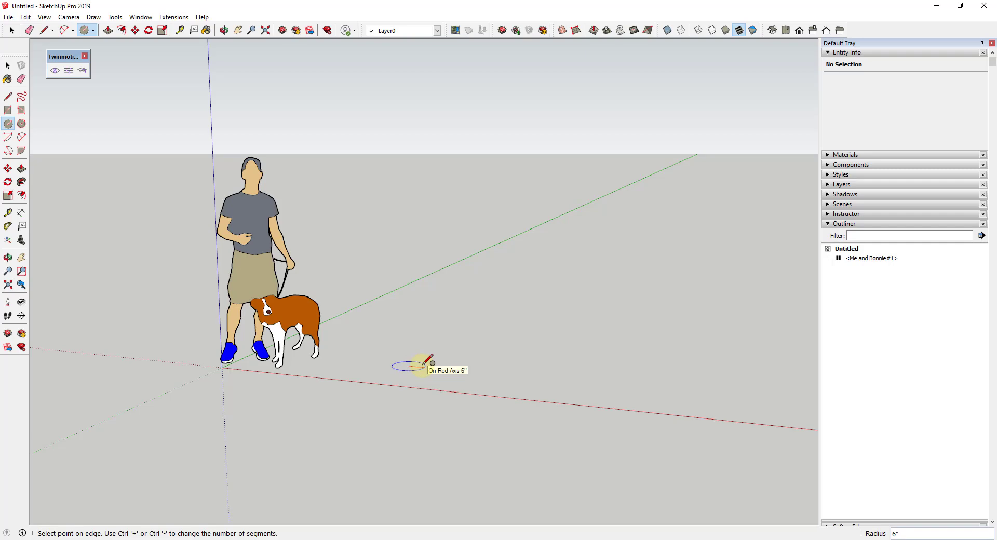
{"action": "scroll", "coordinate": [427, 362], "scroll_direction": "up", "scroll_amount": 6}
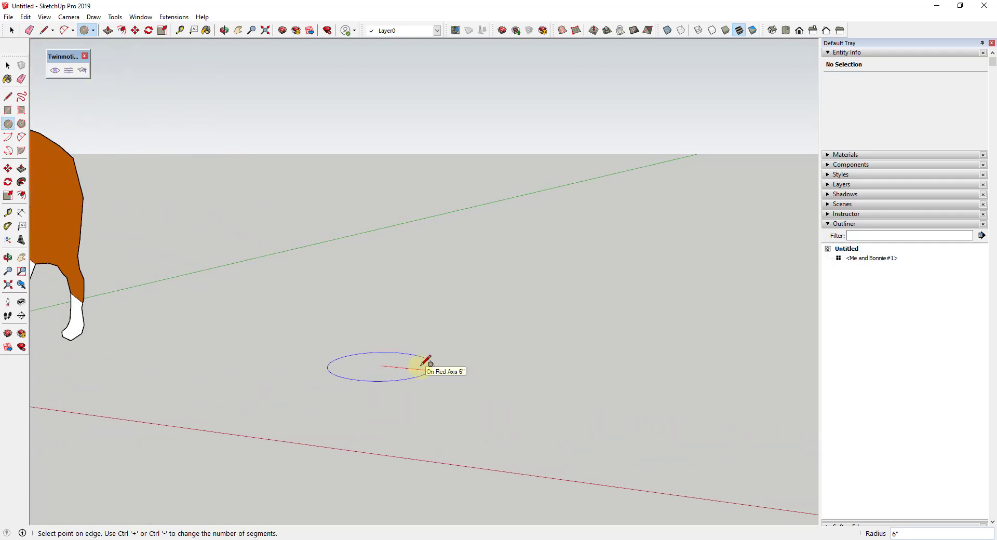
{"action": "key", "text": "Return"}
{"action": "key", "text": "space"}
{"action": "scroll", "coordinate": [382, 367], "scroll_direction": "up", "scroll_amount": 5}
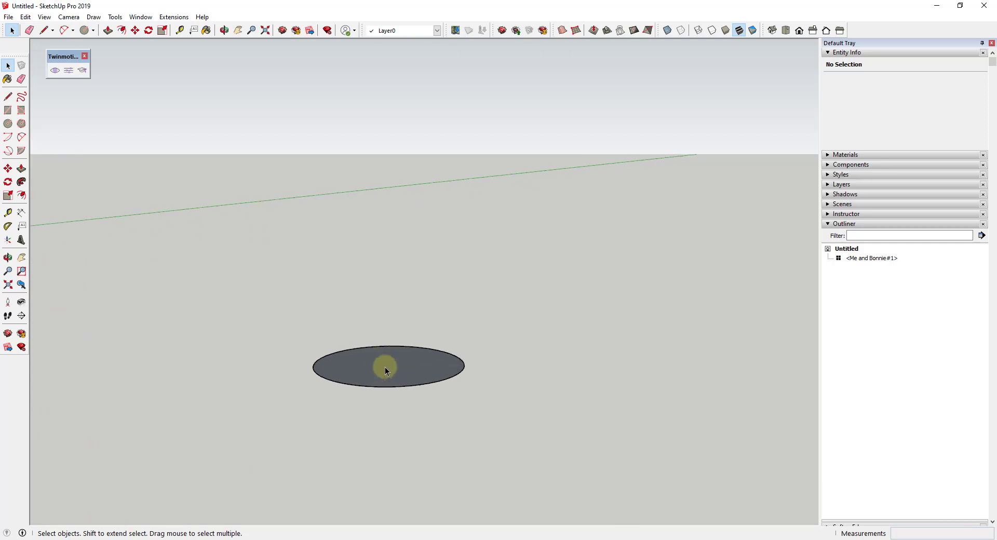
{"action": "middle_click_drag", "start_coordinate": [388, 366], "coordinate": [424, 380]}
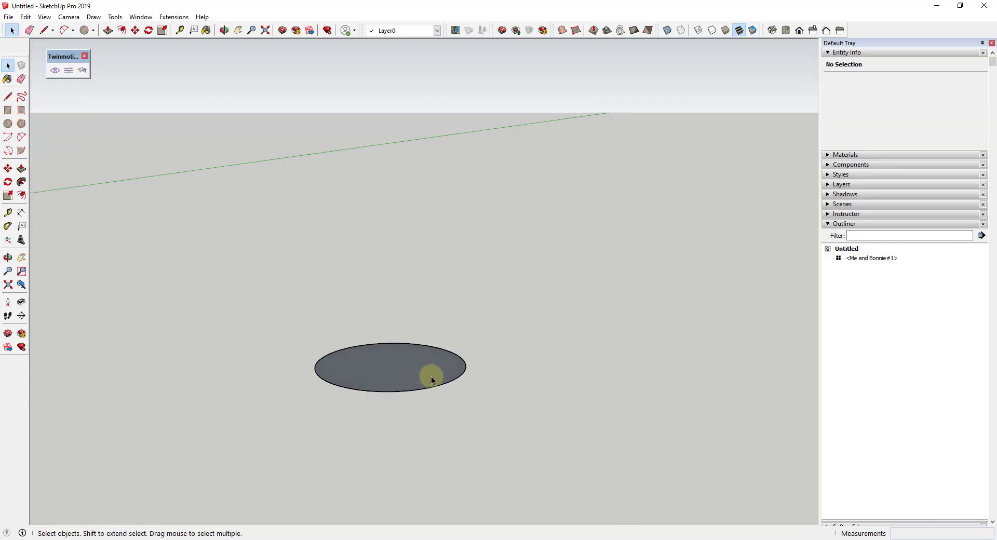
- Measure the circle's diameter between two opposite points on its edge
{"action": "left_click", "coordinate": [180, 30]}
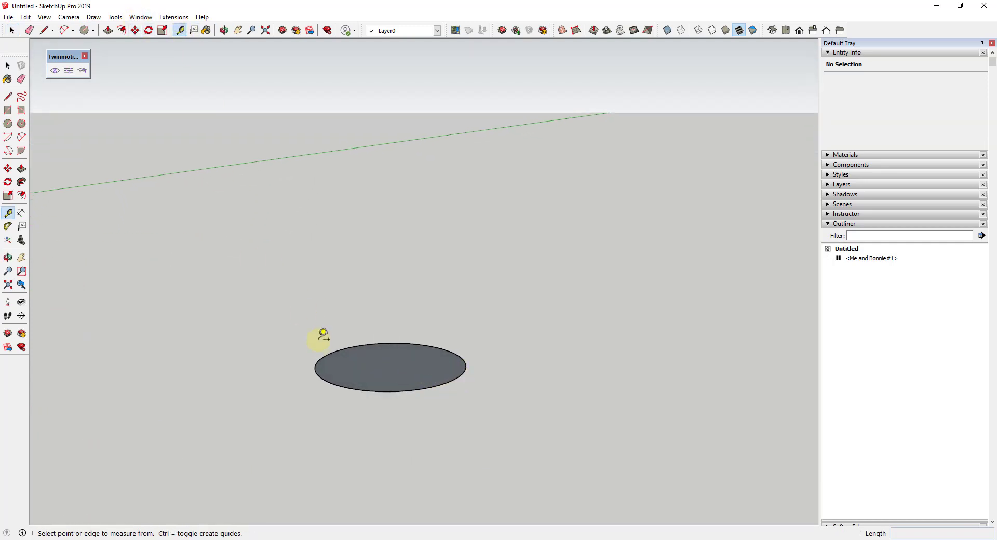
{"action": "left_click", "coordinate": [323, 357]}
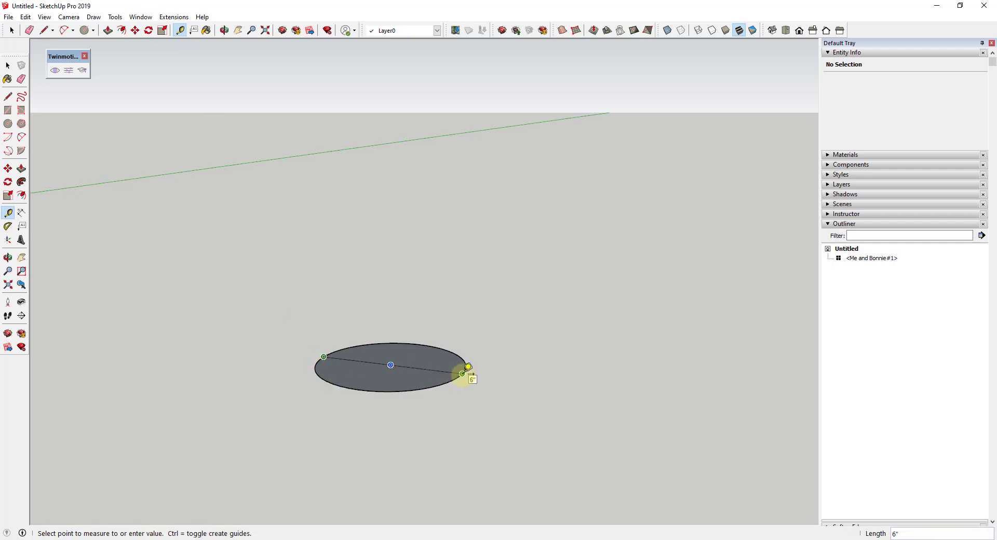
{"action": "key", "text": "space"}
{"action": "mouse_move", "coordinate": [457, 372]}
{"action": "middle_mouse_down"}
{"action": "mouse_move", "coordinate": [463, 349]}
{"action": "mouse_move", "coordinate": [472, 382]}
{"action": "middle_mouse_up"}
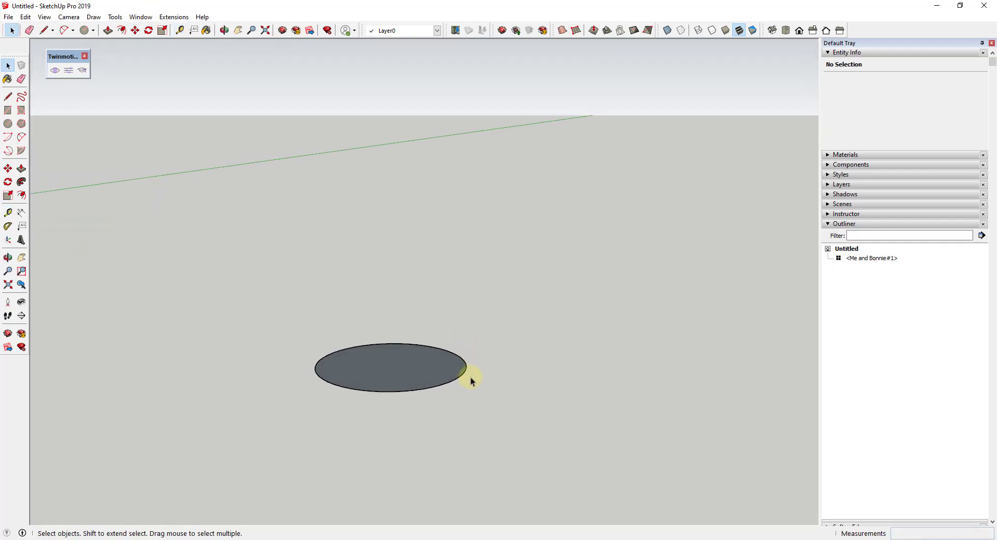
{"action": "key", "text": "f"}
{"action": "left_click", "coordinate": [461, 374]}
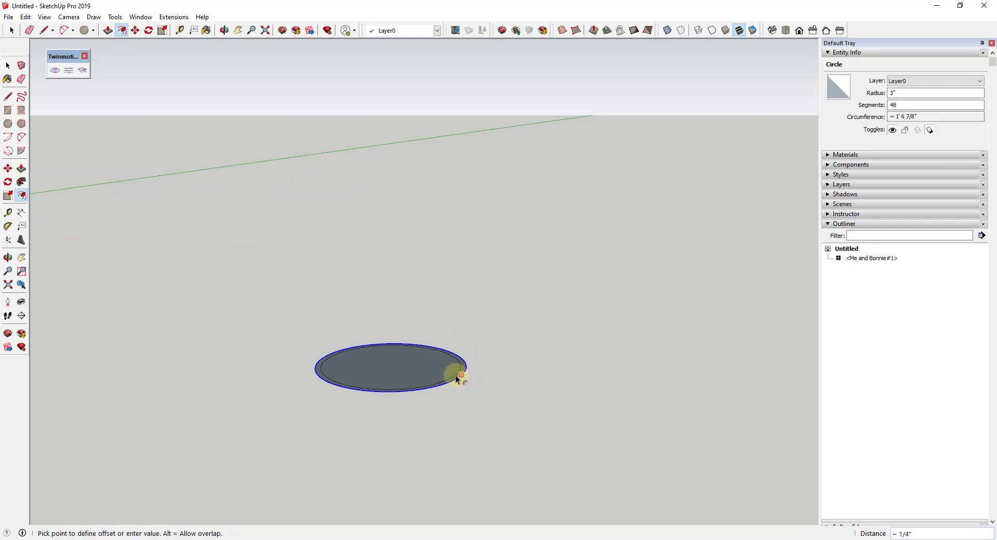
{"action": "key", "text": "space"}
{"action": "left_click", "coordinate": [479, 380]}
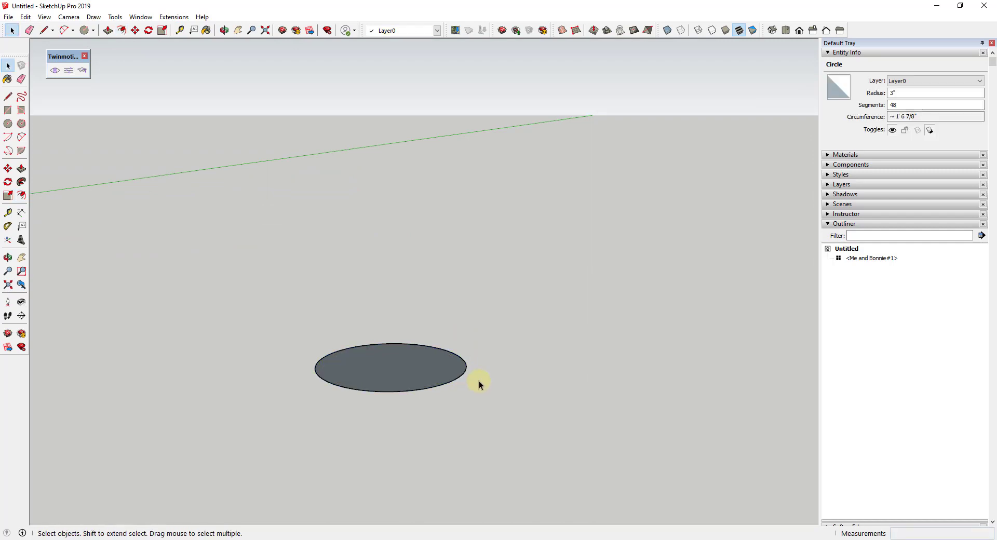
- Offset the circle's edge 1/2 inch inward to create a concentric inner circle
{"action": "key", "text": "f"}
{"action": "left_click", "coordinate": [464, 376]}
{"action": "left_click", "coordinate": [462, 374]}
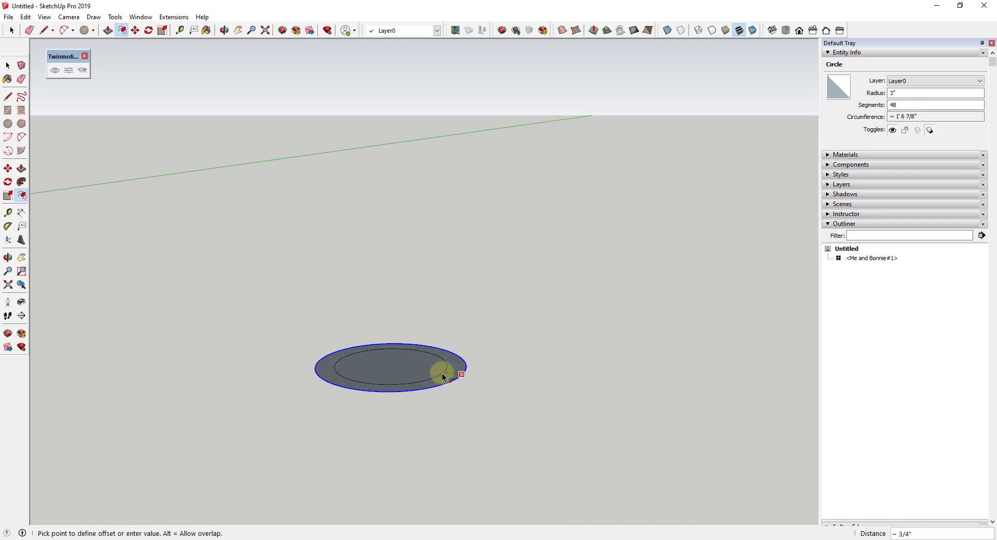
{"action": "type", "text": ".5"}
{"action": "key", "text": "Return"}
{"action": "mouse_move", "coordinate": [465, 374]}
{"action": "middle_mouse_down"}
{"action": "mouse_move", "coordinate": [454, 365]}
{"action": "mouse_move", "coordinate": [479, 384]}
{"action": "middle_mouse_up"}
{"action": "scroll", "coordinate": [465, 363], "scroll_direction": "down", "scroll_amount": 1}
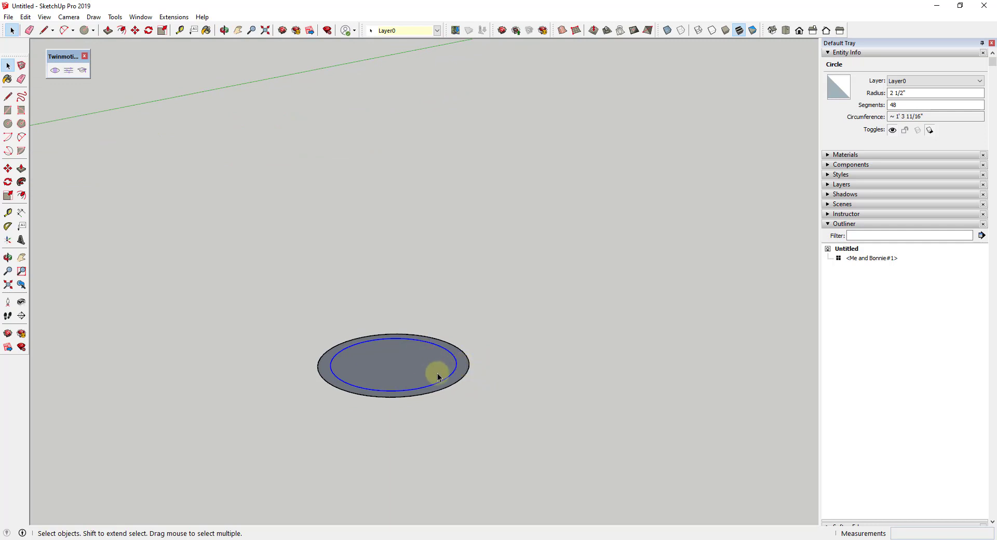
- Push/Pull the outer ring up 1/4 inch and the inner circular face up 1/8 inch
{"action": "key", "text": "p"}
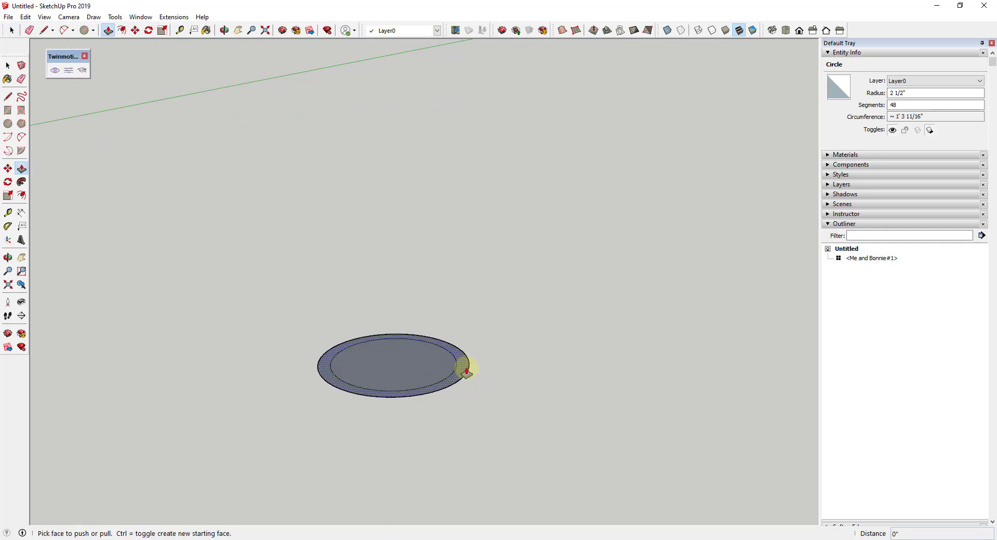
{"action": "left_click_drag", "start_coordinate": [466, 372], "coordinate": [466, 366]}
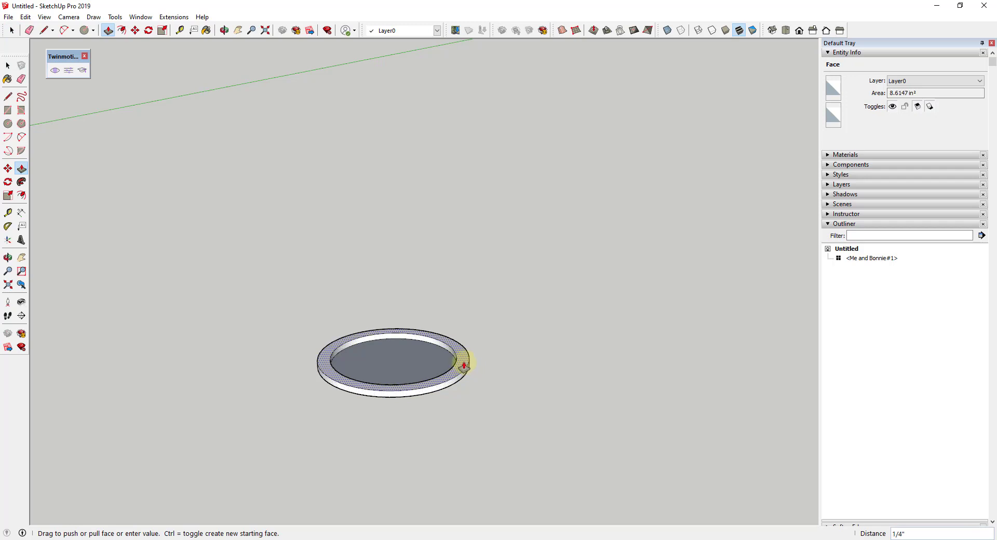
{"action": "left_click_drag", "start_coordinate": [463, 366], "coordinate": [463, 366]}
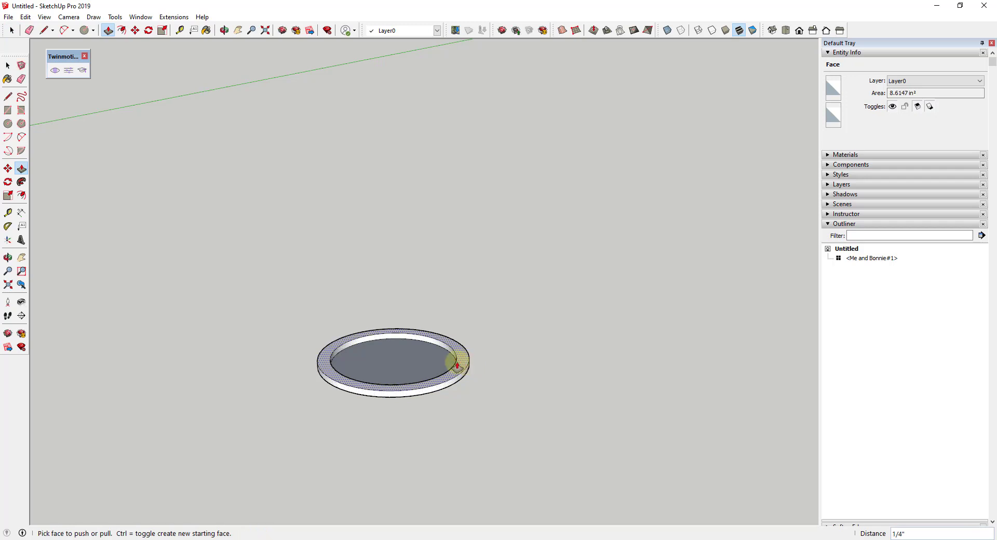
{"action": "left_click_drag", "start_coordinate": [395, 365], "coordinate": [417, 363]}
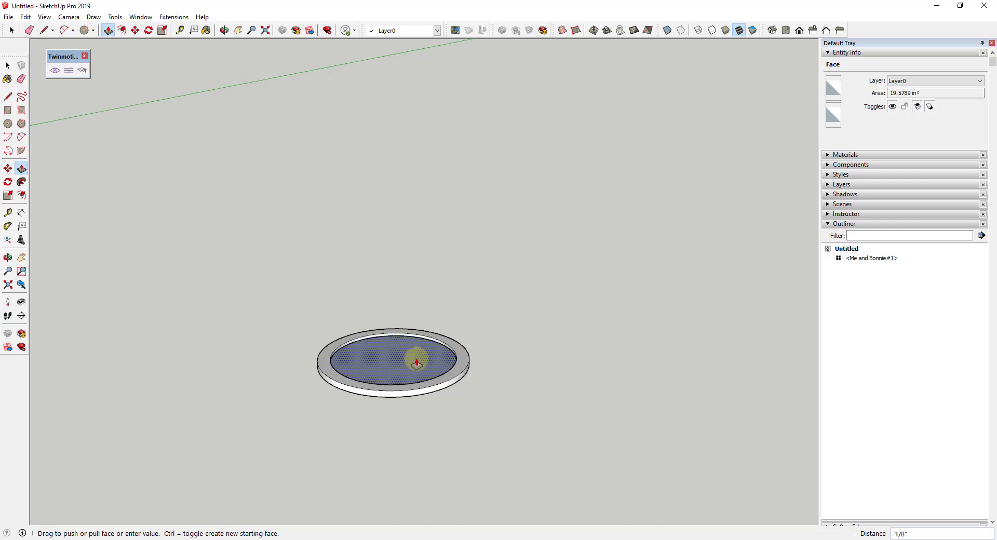
{"action": "left_click", "coordinate": [417, 363]}
{"action": "key", "text": "space"}
{"action": "scroll", "coordinate": [399, 384], "scroll_direction": "up", "scroll_amount": 2}
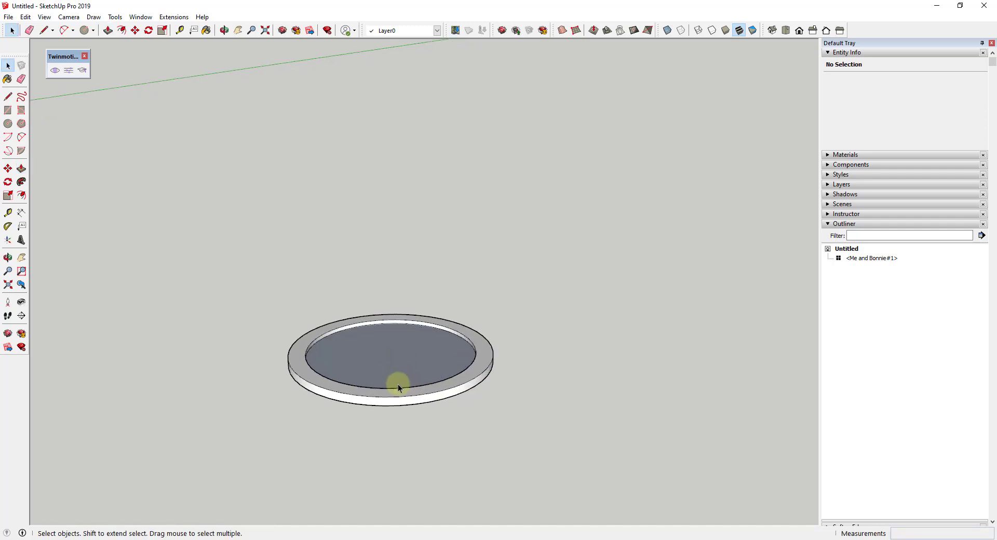
- Make the recessed inner face on the disc's underside and its bounding edge into a group
{"action": "middle_click_drag", "start_coordinate": [398, 384], "coordinate": [390, 210]}
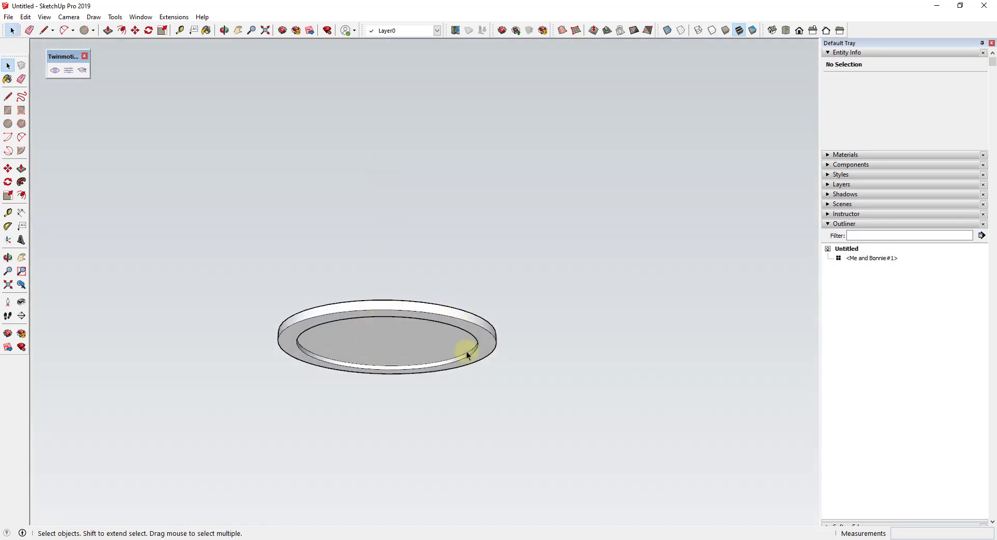
{"action": "middle_click_drag", "start_coordinate": [429, 298], "coordinate": [394, 298]}
{"action": "scroll", "coordinate": [431, 333], "scroll_direction": "up", "scroll_amount": 3}
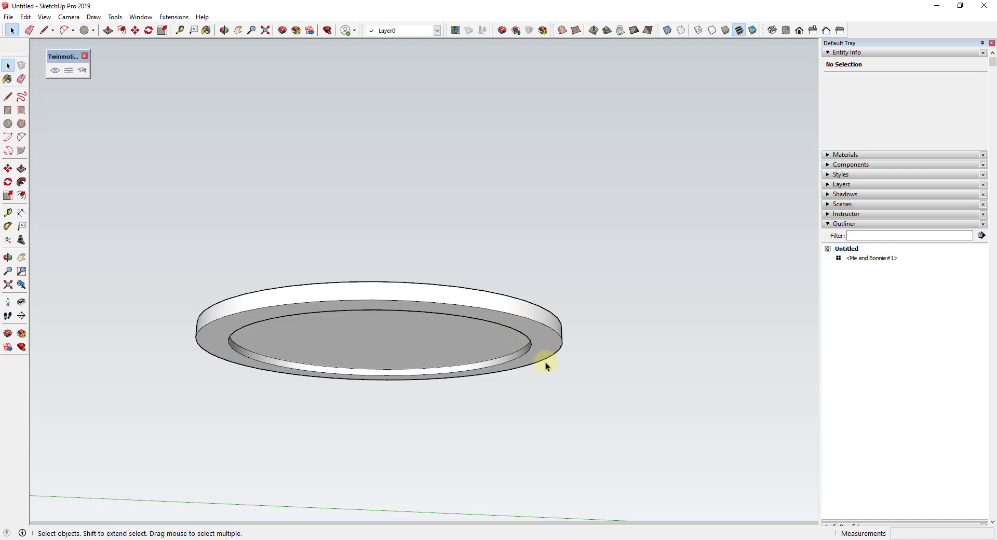
{"action": "middle_click_drag", "start_coordinate": [505, 349], "coordinate": [424, 335]}
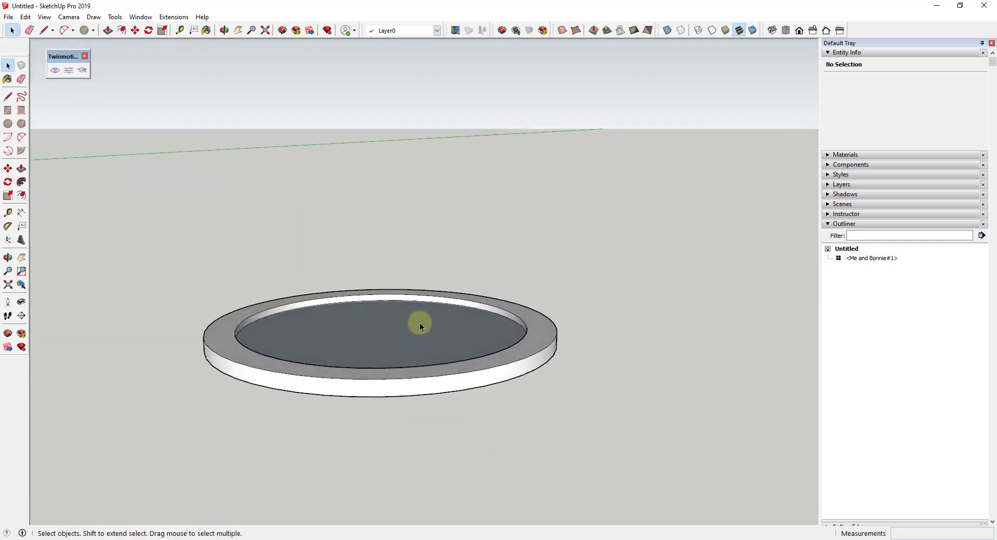
{"action": "middle_click_drag", "start_coordinate": [445, 374], "coordinate": [438, 245]}
{"action": "mouse_move", "coordinate": [413, 296]}
{"action": "middle_mouse_down"}
{"action": "mouse_move", "coordinate": [413, 285]}
{"action": "mouse_move", "coordinate": [432, 294]}
{"action": "middle_mouse_up"}
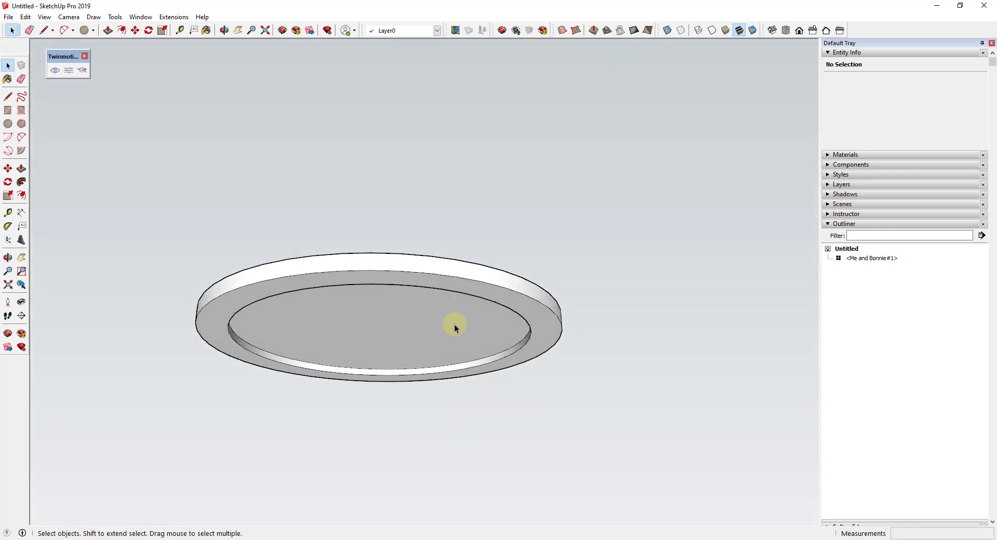
{"action": "scroll", "coordinate": [448, 331], "scroll_direction": "down", "scroll_amount": 2}
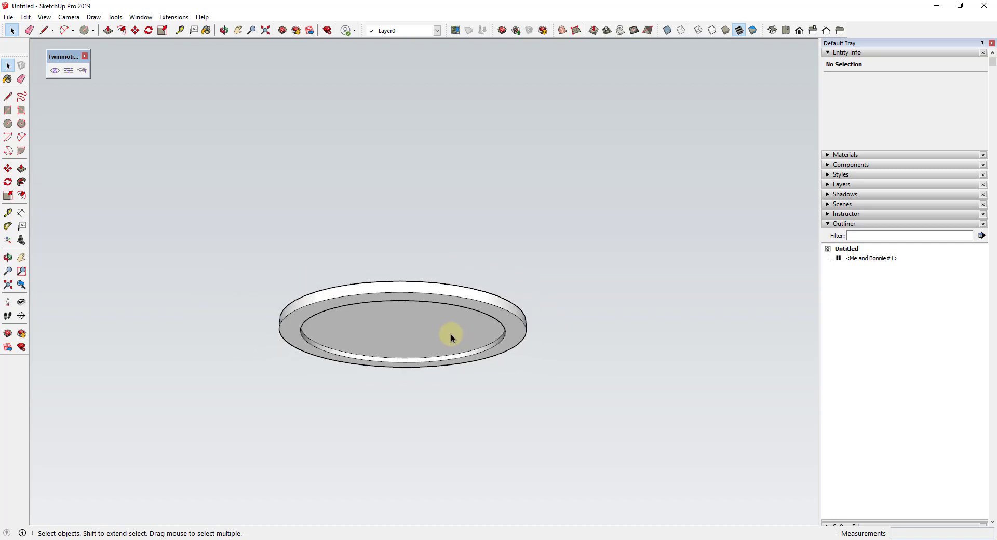
{"action": "double_click", "coordinate": [396, 329]}
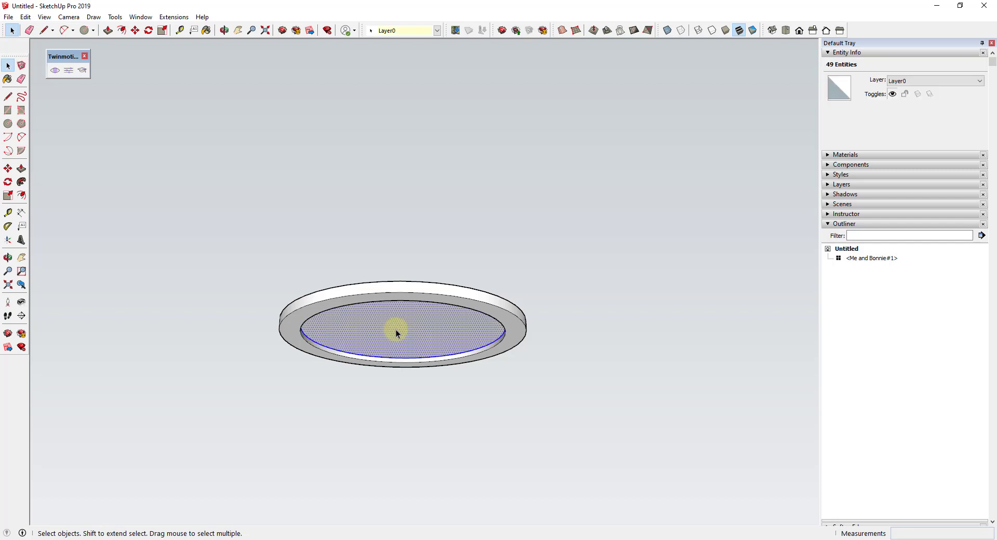
{"action": "right_click", "coordinate": [395, 329]}
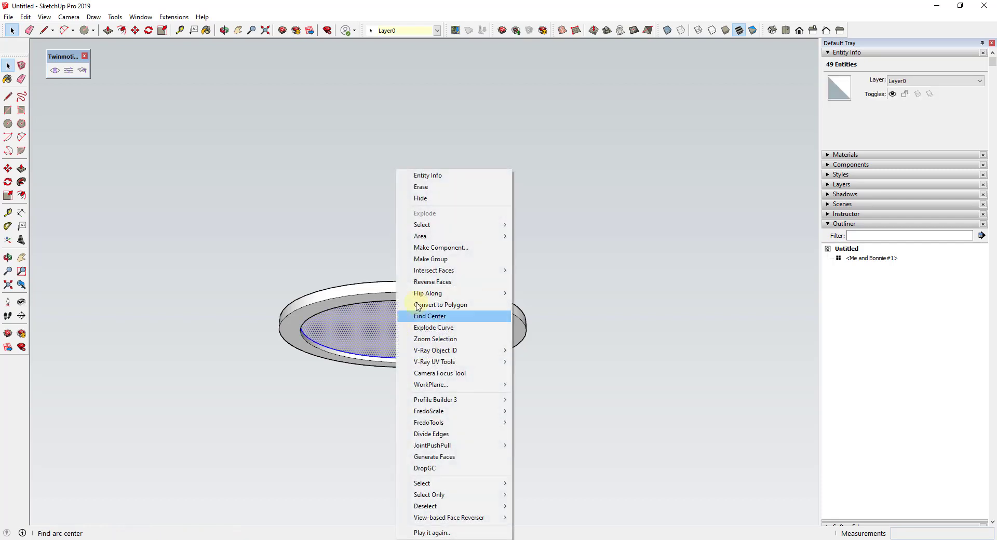
{"action": "left_click", "coordinate": [432, 259]}
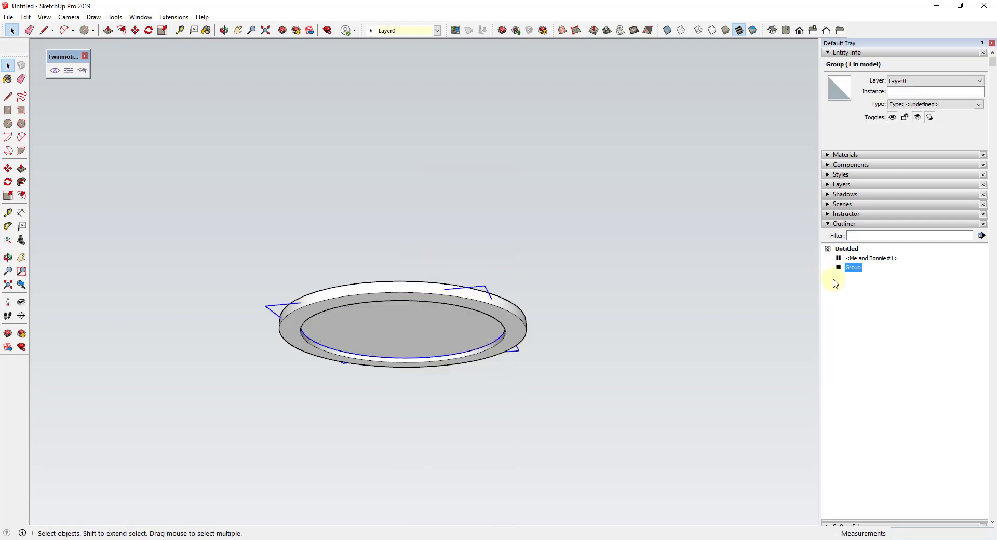
- Rename the inner face's group as Light Face
{"action": "right_click", "coordinate": [853, 268]}
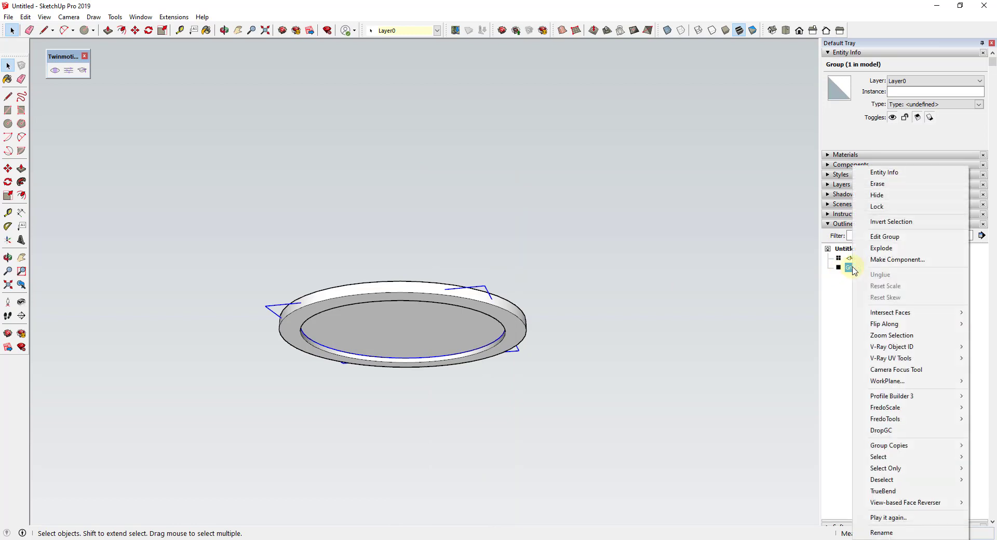
{"action": "left_click", "coordinate": [888, 534]}
{"action": "type", "text": "Li"}
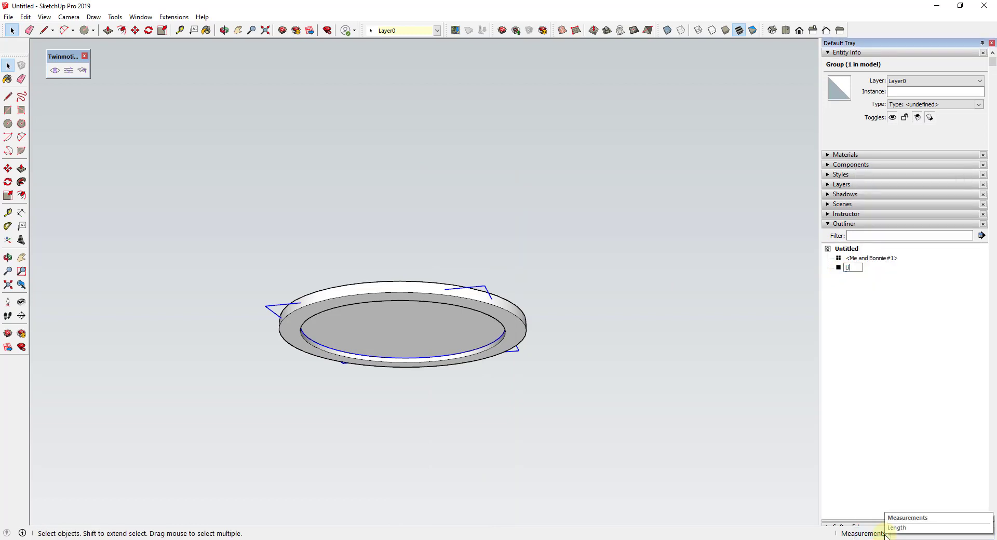
{"action": "type", "text": "ght Face"}
{"action": "key", "text": "Return"}
- Group all the connected geometry of the outer ring and name the group Light Edges
{"action": "triple_click", "coordinate": [517, 333]}
{"action": "right_click", "coordinate": [517, 332]}
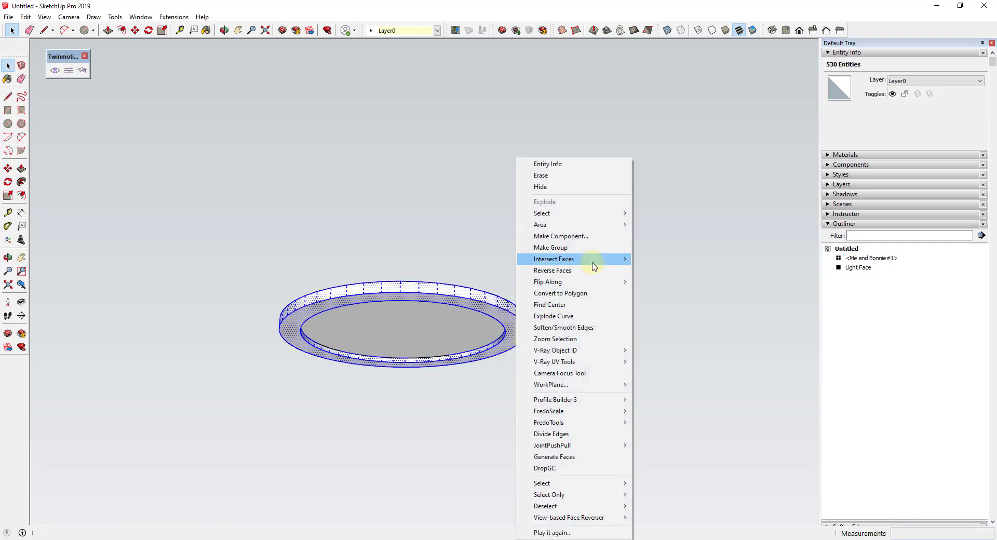
{"action": "left_click", "coordinate": [573, 248]}
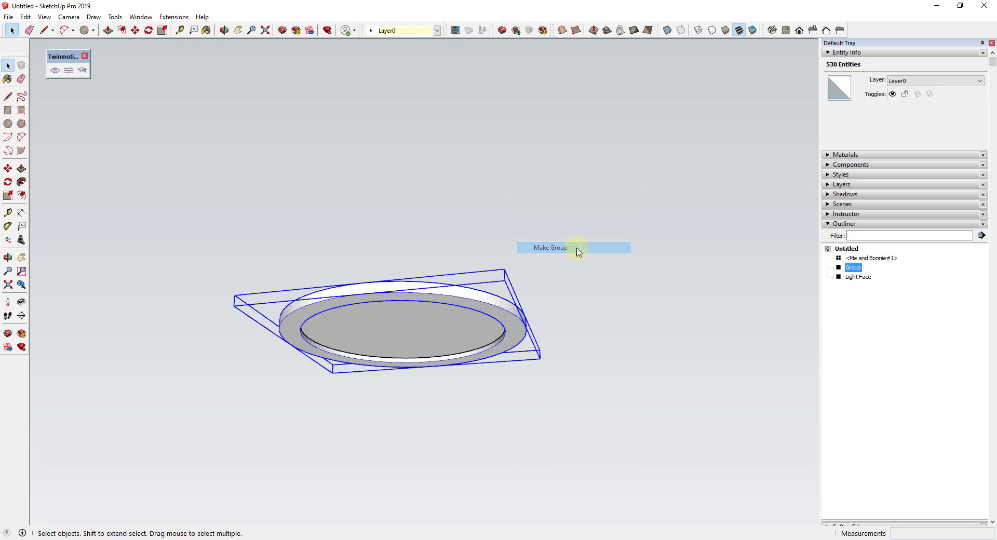
{"action": "right_click", "coordinate": [853, 268]}
{"action": "left_click", "coordinate": [874, 534]}
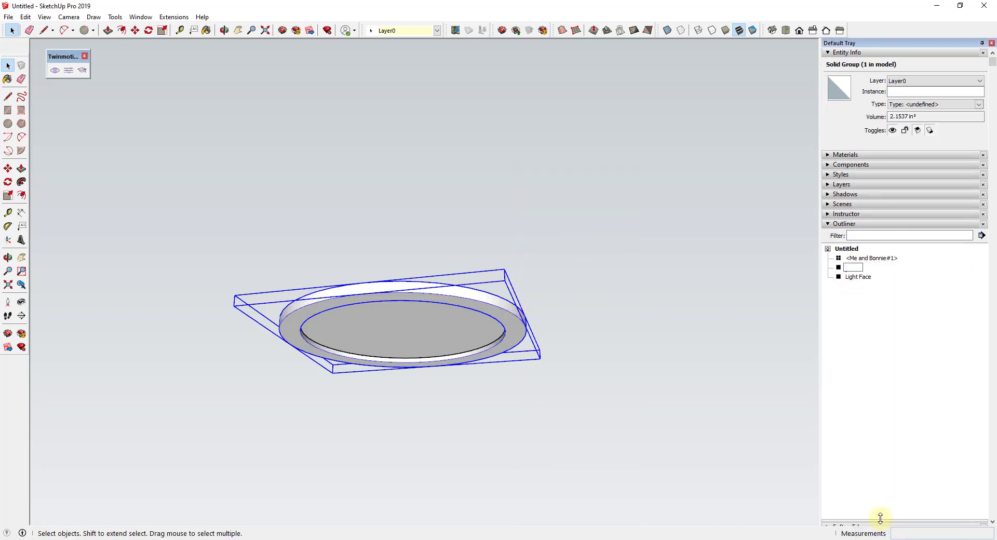
{"action": "type", "text": "Light Edges"}
{"action": "key", "text": "Return"}
{"action": "middle_click_drag", "start_coordinate": [493, 345], "coordinate": [522, 383]}
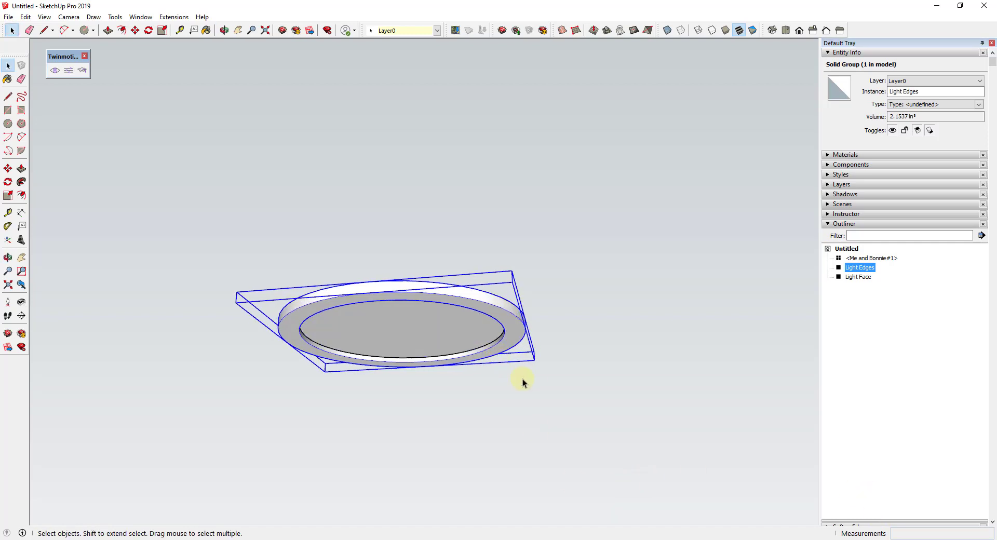
- Make a component named 6" Can Light from the Light Edges and Light Face groups
{"action": "left_click_drag", "start_coordinate": [207, 233], "coordinate": [644, 444]}
{"action": "right_click", "coordinate": [469, 336]}
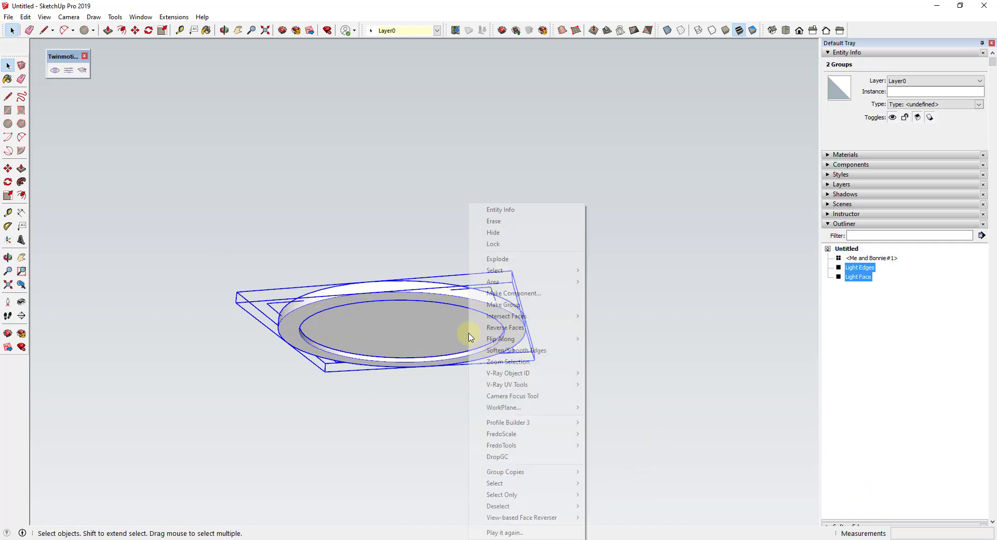
{"action": "left_click", "coordinate": [535, 293]}
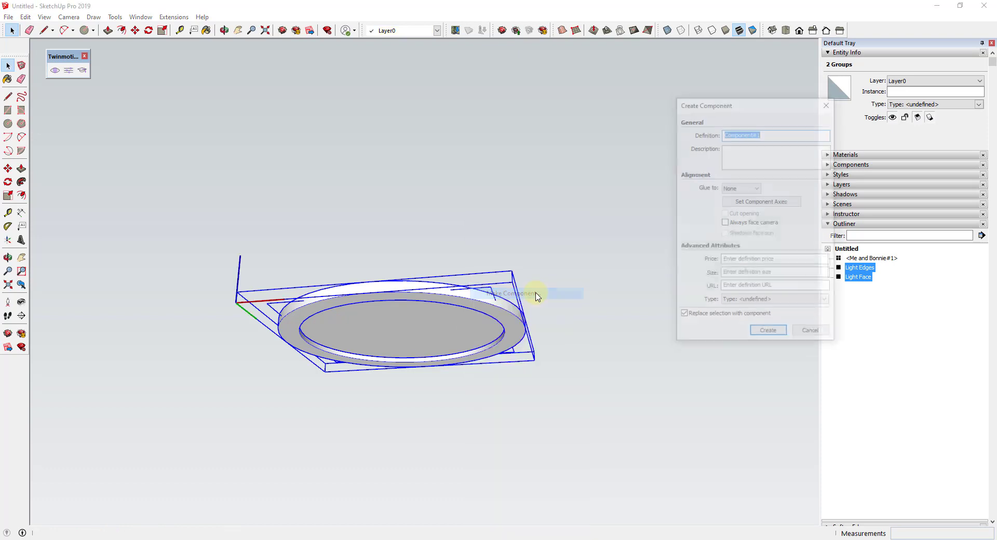
{"action": "type", "text": "6"}
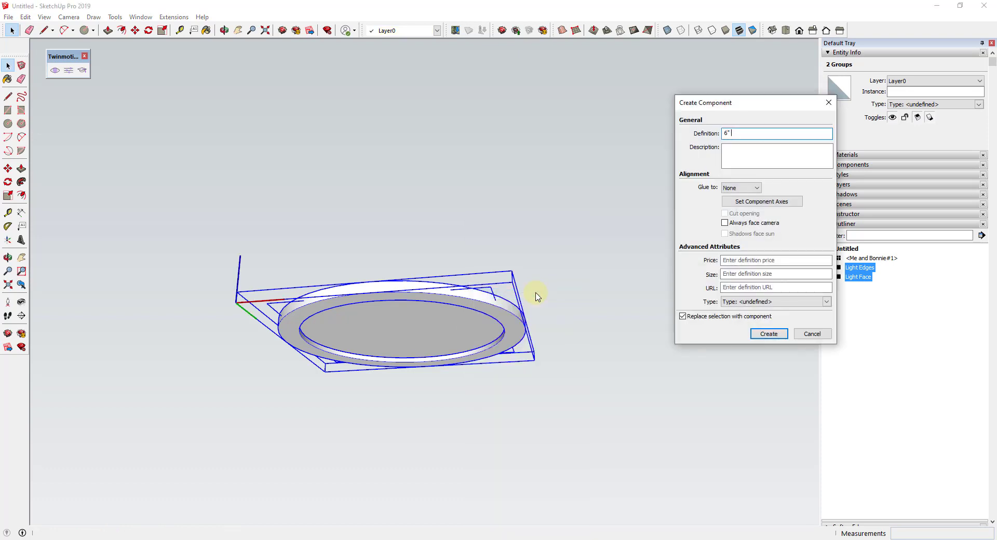
{"action": "type", "text": "\" Can Light"}
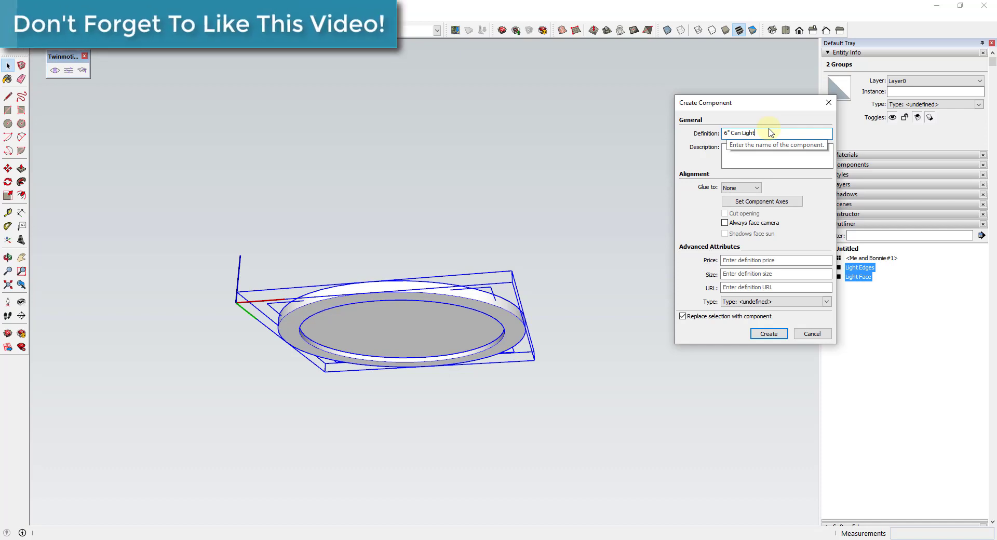
{"action": "key", "text": "Return"}
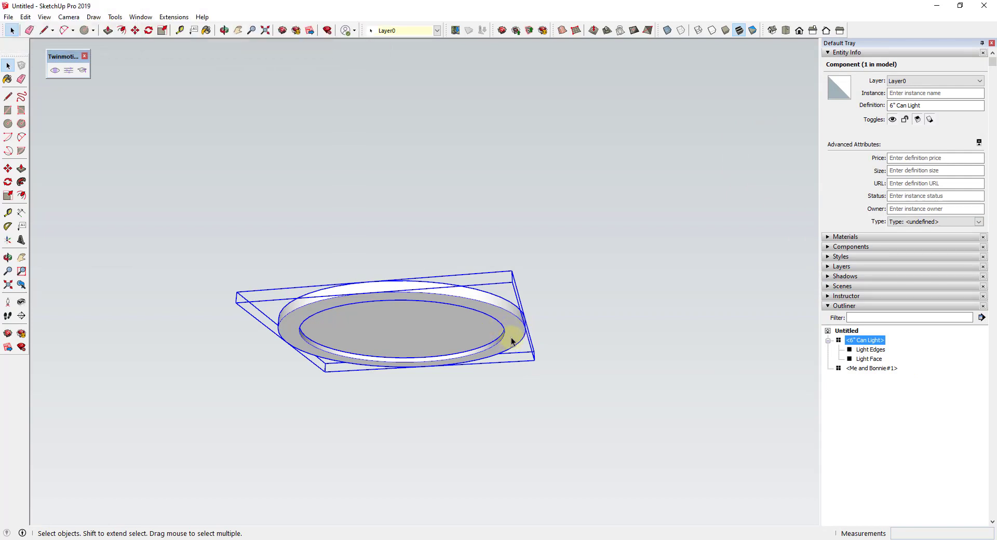
- Paint all the geometry inside the Light Edges group with the white Color M00 material
{"action": "scroll", "coordinate": [467, 332], "scroll_direction": "up", "scroll_amount": 2}
{"action": "scroll", "coordinate": [478, 322], "scroll_direction": "down", "scroll_amount": 3}
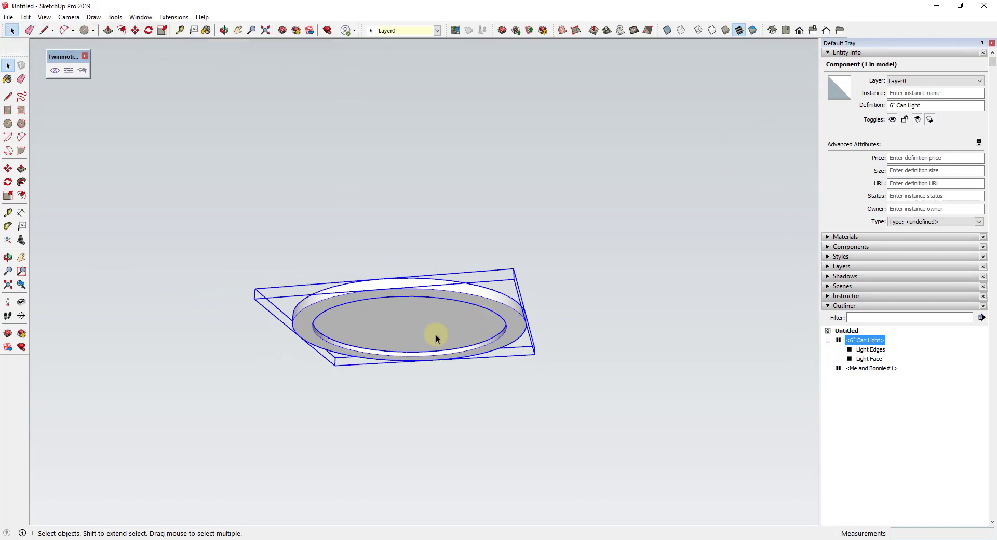
{"action": "scroll", "coordinate": [439, 334], "scroll_direction": "up", "scroll_amount": 4}
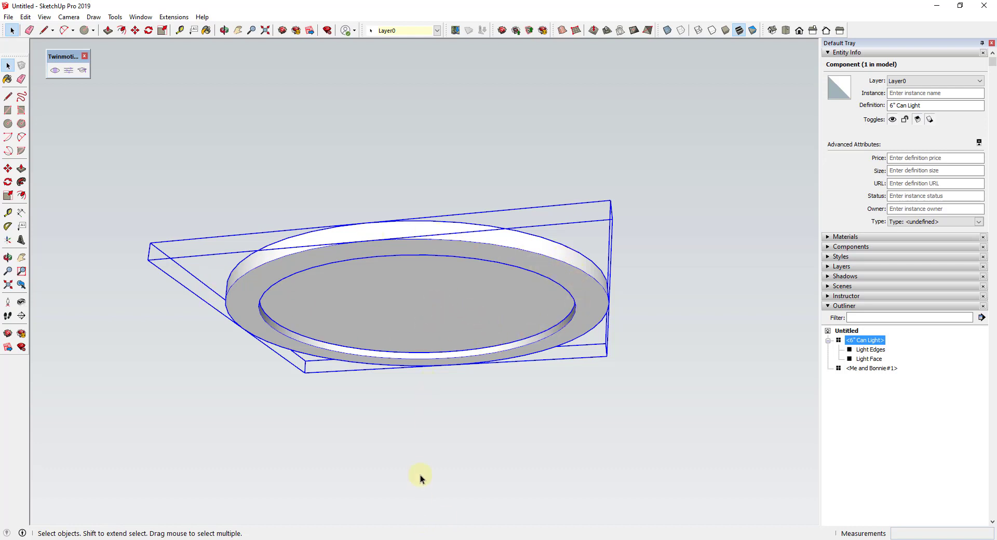
{"action": "double_click", "coordinate": [489, 309]}
{"action": "left_click", "coordinate": [584, 298]}
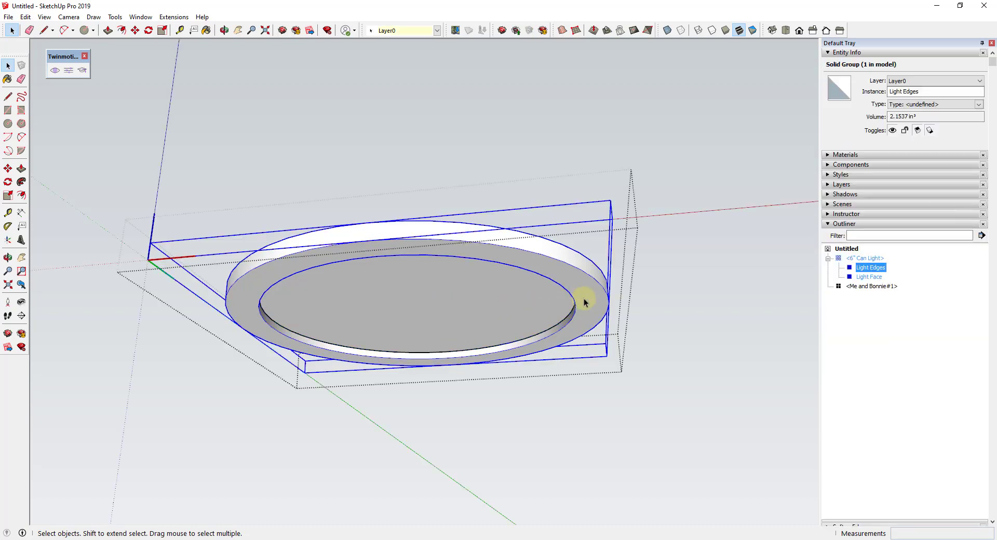
{"action": "double_click", "coordinate": [583, 298]}
{"action": "triple_click", "coordinate": [585, 298]}
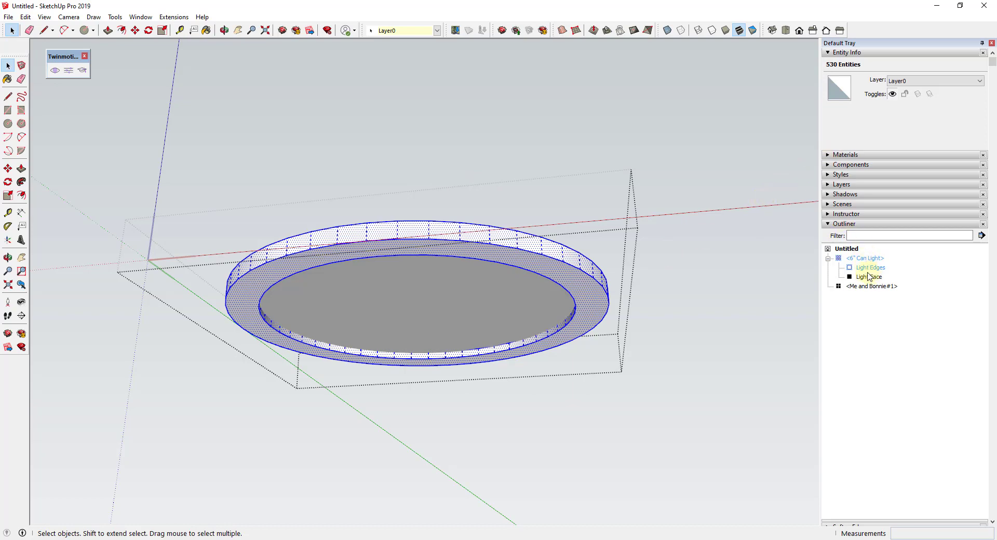
{"action": "left_click", "coordinate": [829, 156]}
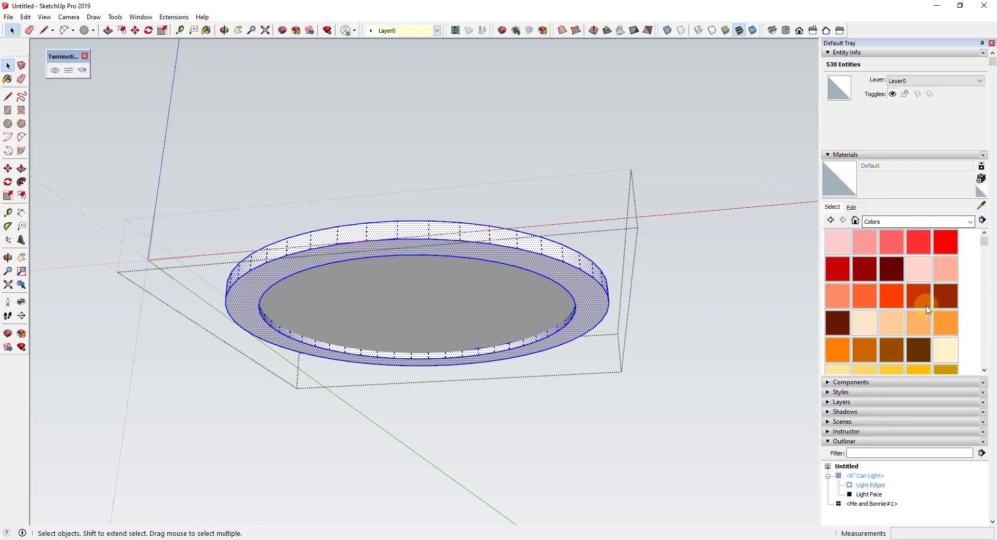
{"action": "scroll", "coordinate": [934, 327], "scroll_direction": "down", "scroll_amount": 8}
{"action": "scroll", "coordinate": [936, 324], "scroll_direction": "down", "scroll_amount": 2}
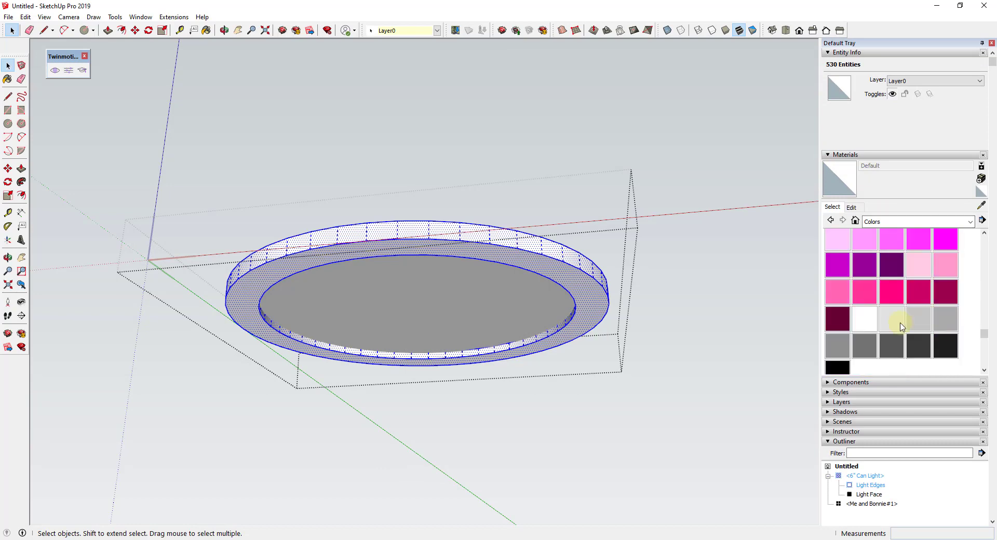
{"action": "left_click", "coordinate": [865, 320]}
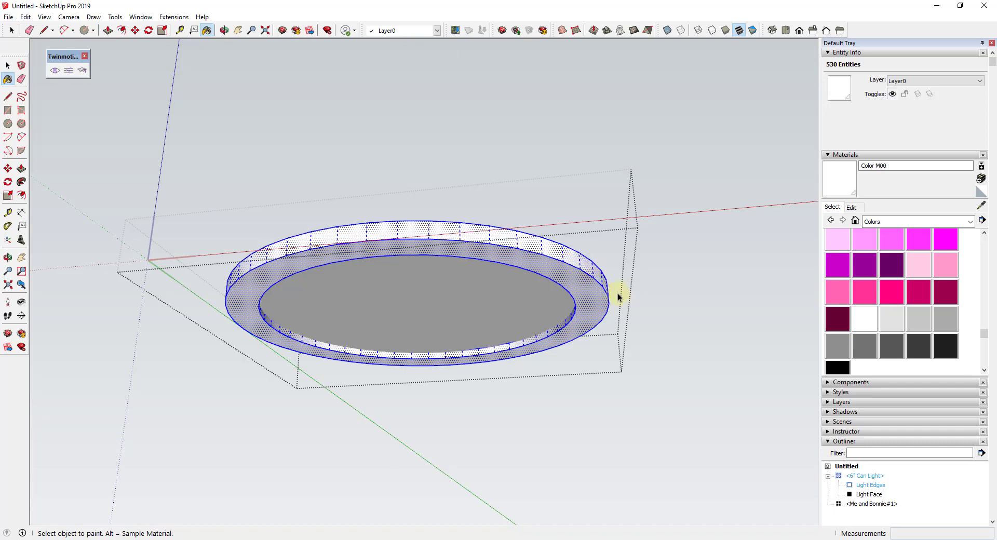
{"action": "key", "text": "space"}
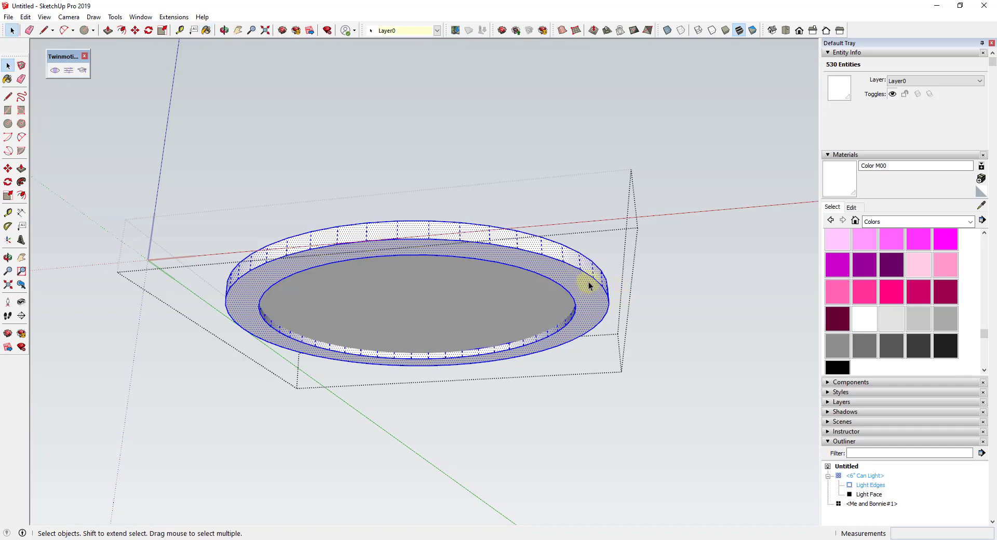
- Paint the face inside the Light Face group with Color M01 and exit the group and component
{"action": "double_click", "coordinate": [474, 328]}
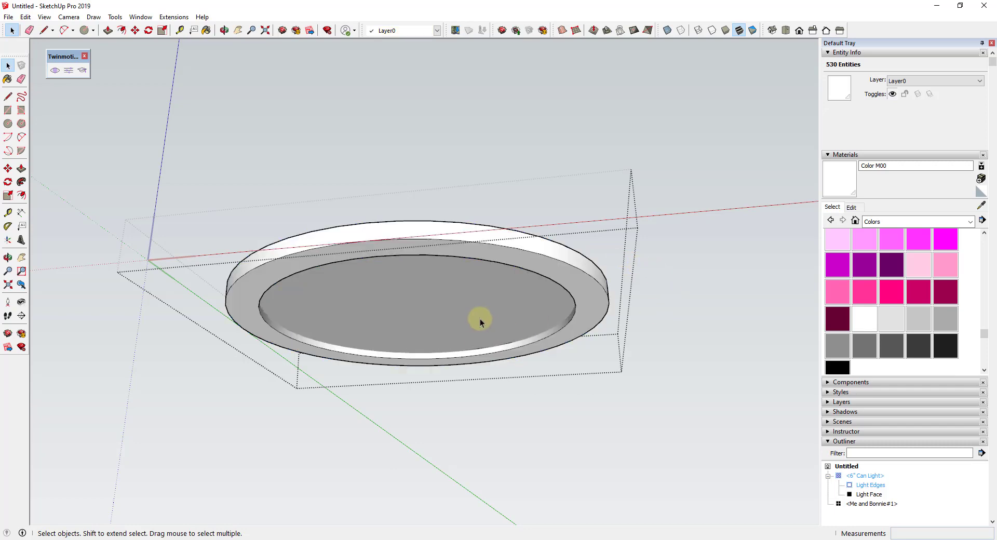
{"action": "left_click", "coordinate": [450, 310]}
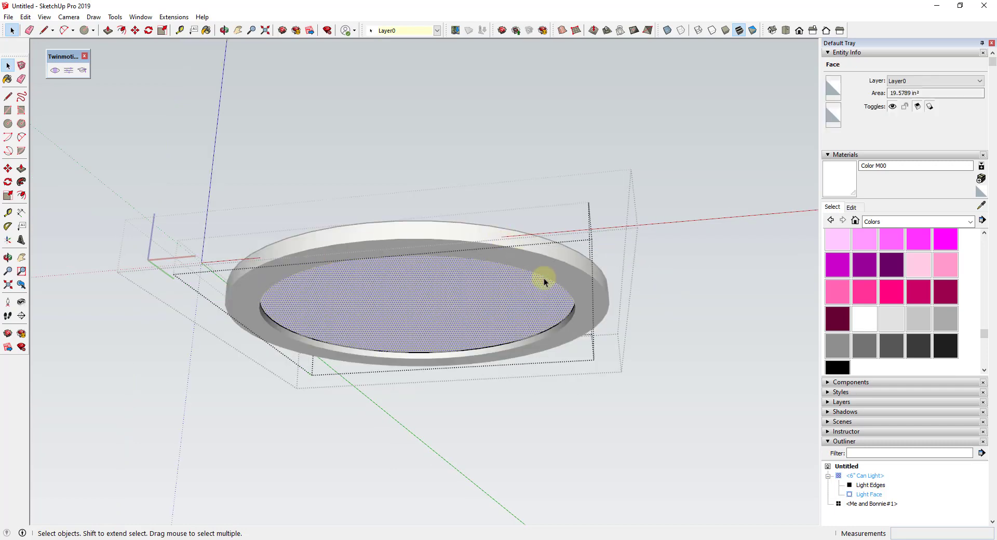
{"action": "left_click", "coordinate": [891, 319]}
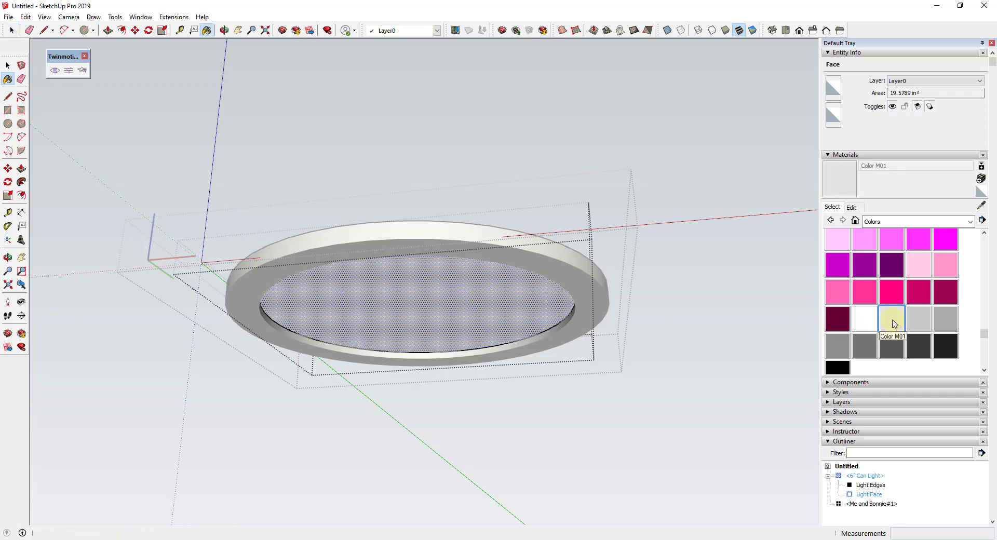
{"action": "left_click", "coordinate": [505, 300]}
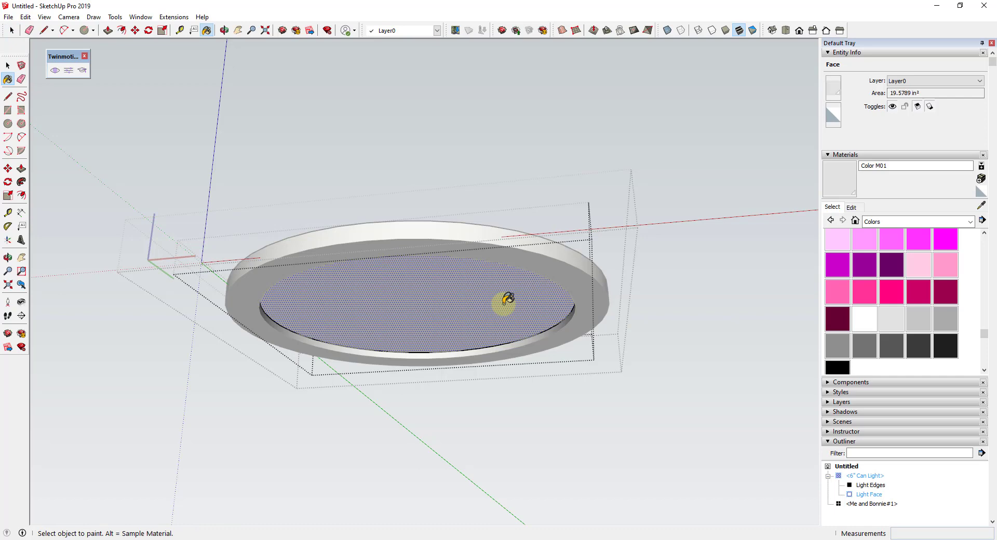
{"action": "key", "text": "space"}
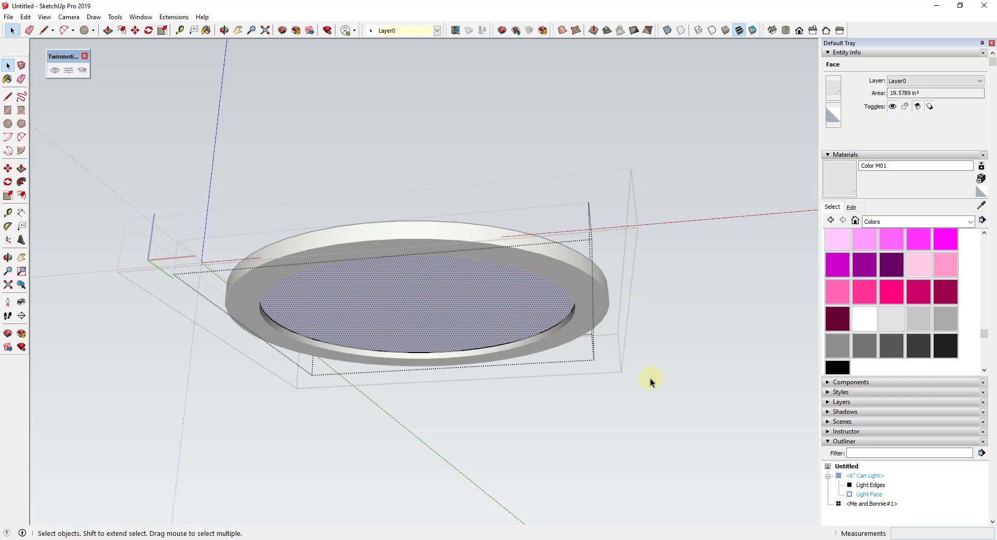
{"action": "left_click", "coordinate": [701, 369]}
{"action": "left_click", "coordinate": [701, 369]}
- Examine the fixture's outer ring and recessed inner face from a low angle beneath it
{"action": "middle_click_drag", "start_coordinate": [627, 245], "coordinate": [624, 270]}
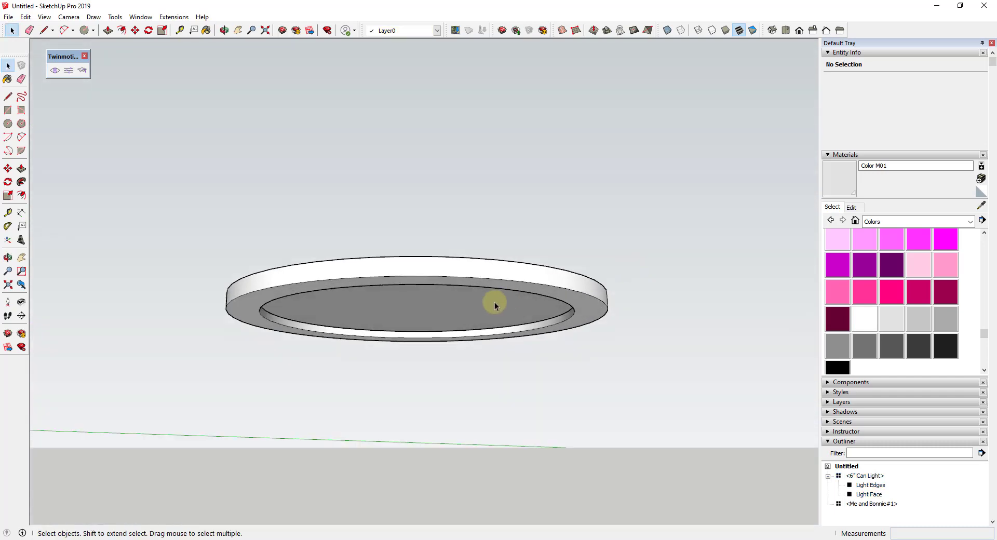
{"action": "scroll", "coordinate": [514, 253], "scroll_direction": "up", "scroll_amount": 2}
{"action": "scroll", "coordinate": [514, 253], "scroll_direction": "down", "scroll_amount": 2}
{"action": "scroll", "coordinate": [445, 263], "scroll_direction": "up", "scroll_amount": 1}
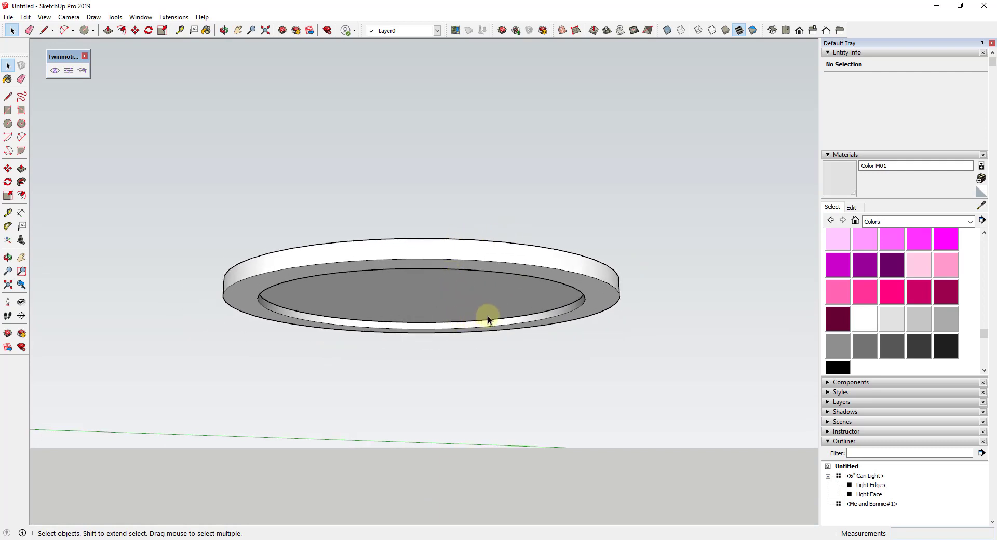
{"action": "scroll", "coordinate": [488, 312], "scroll_direction": "down", "scroll_amount": 2}
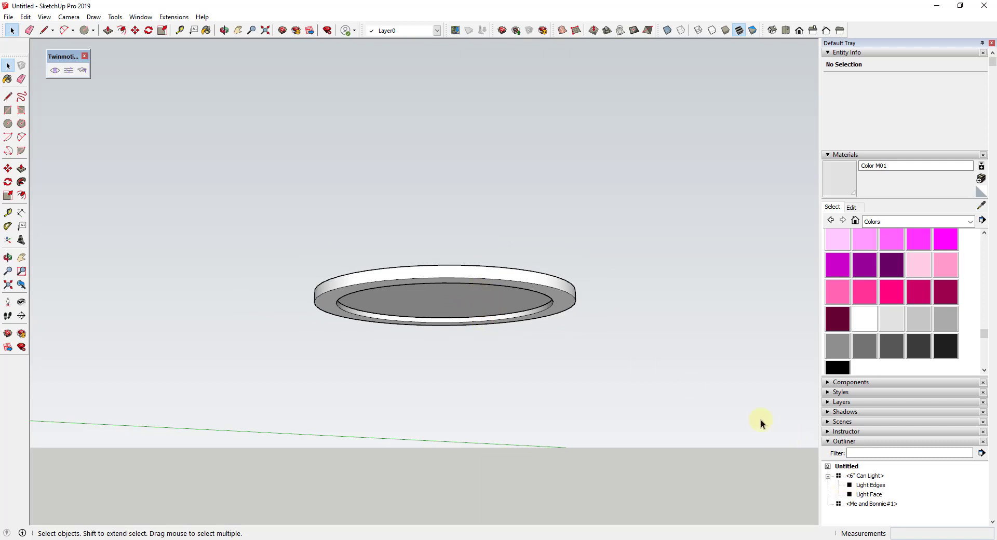
{"action": "scroll", "coordinate": [747, 339], "scroll_direction": "down", "scroll_amount": 1}
{"action": "scroll", "coordinate": [669, 358], "scroll_direction": "up", "scroll_amount": 1}
{"action": "scroll", "coordinate": [380, 298], "scroll_direction": "up", "scroll_amount": 1}
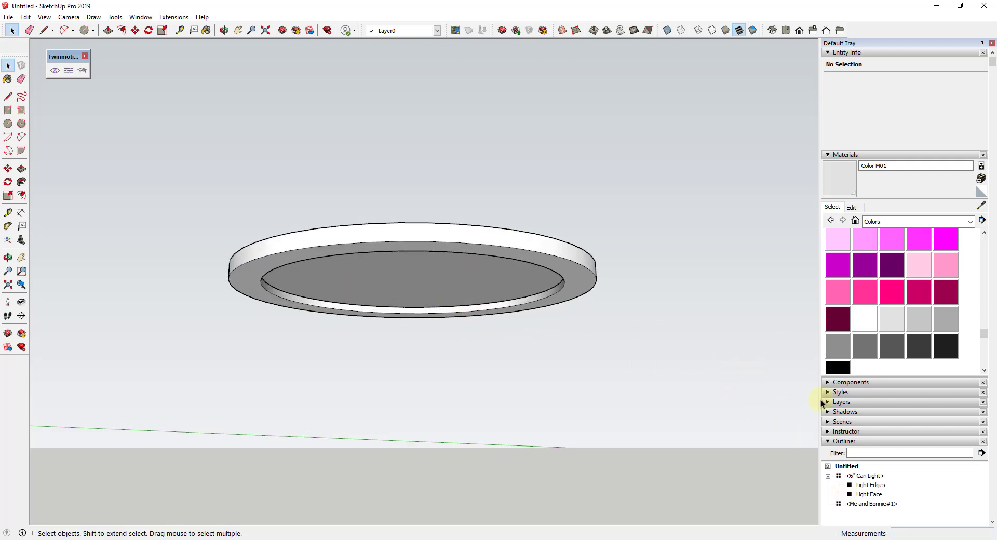
- Save the 6" Can Light component into the Lighting library folder as Can Light - 6 Inch, replacing the existing file
{"action": "right_click", "coordinate": [862, 476]}
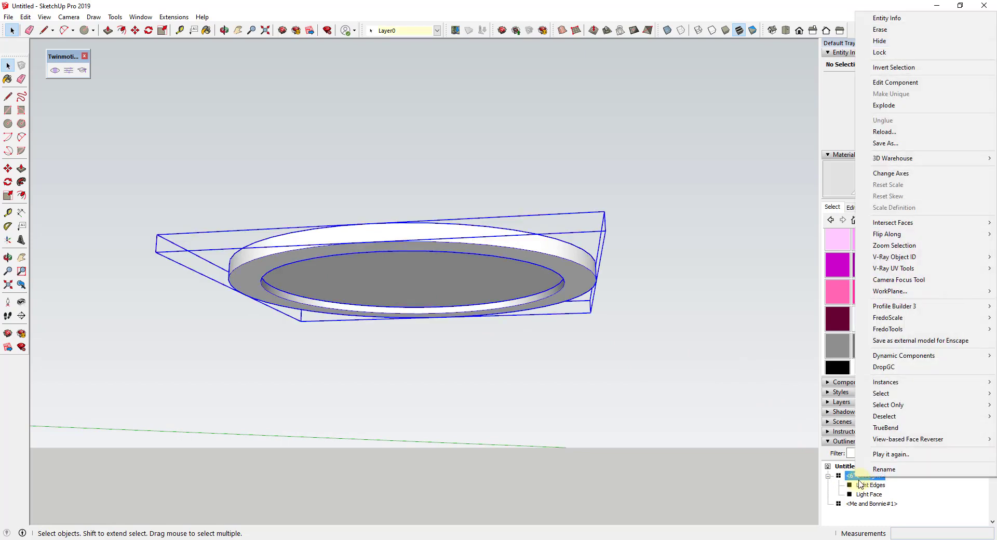
{"action": "left_click", "coordinate": [827, 238]}
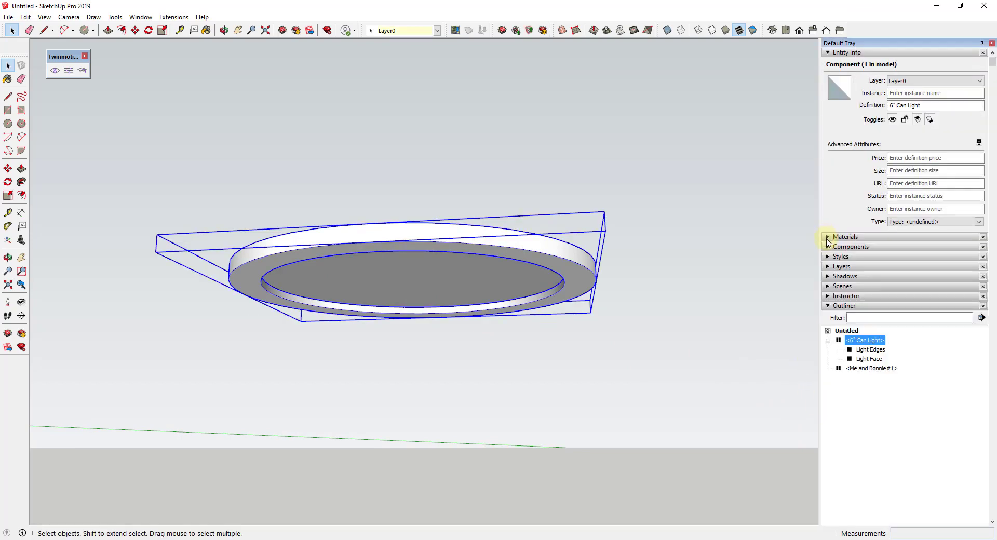
{"action": "left_click", "coordinate": [828, 53]}
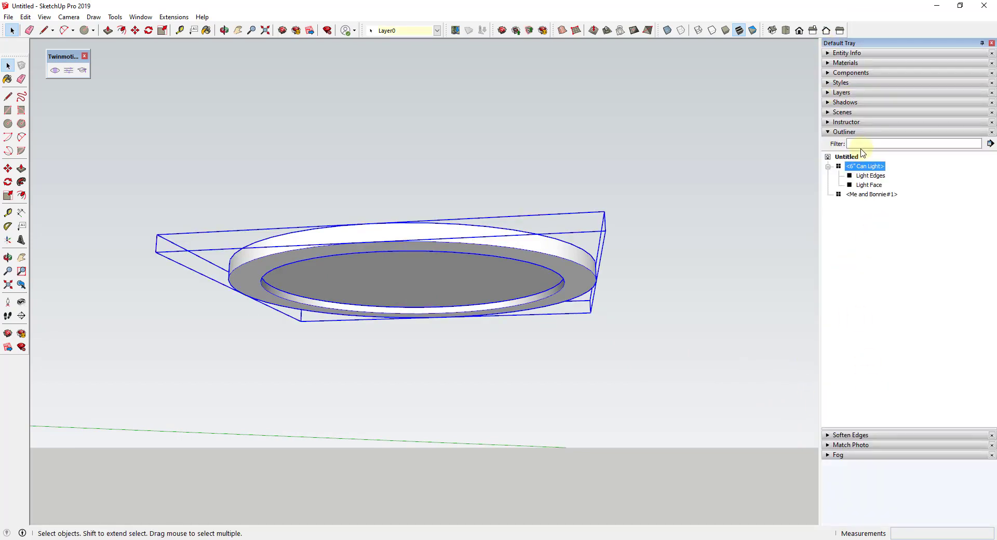
{"action": "right_click", "coordinate": [864, 166]}
{"action": "left_click", "coordinate": [882, 207]}
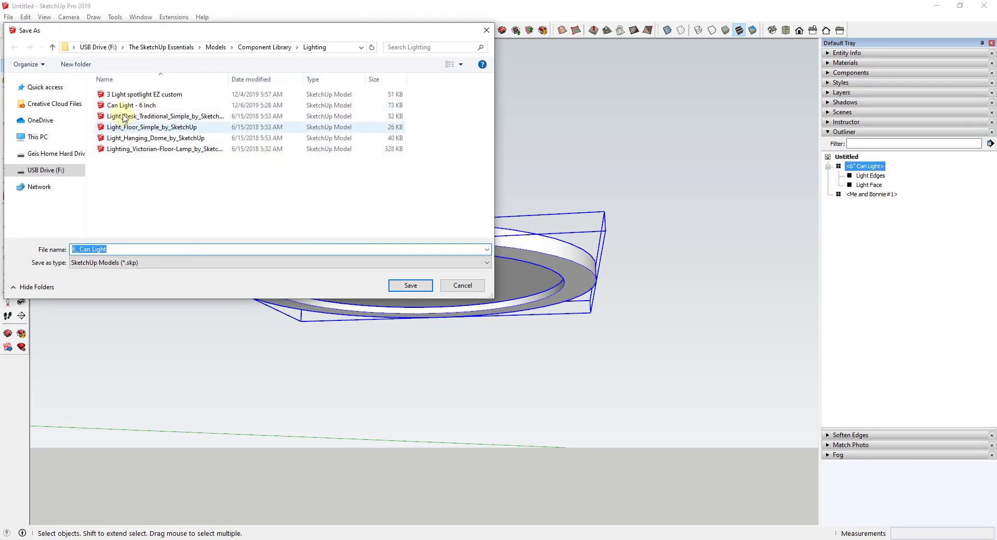
{"action": "double_click", "coordinate": [138, 107]}
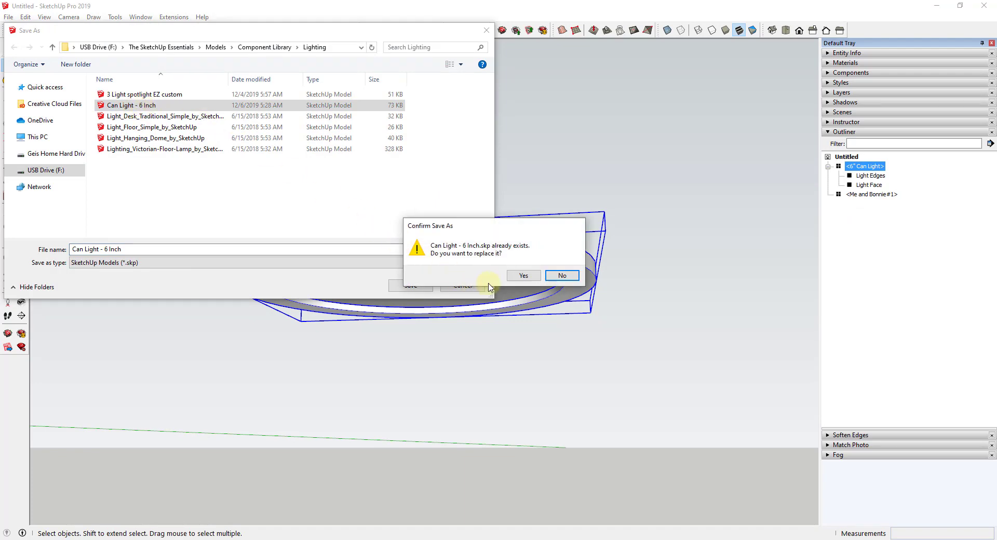
{"action": "left_click", "coordinate": [523, 276]}
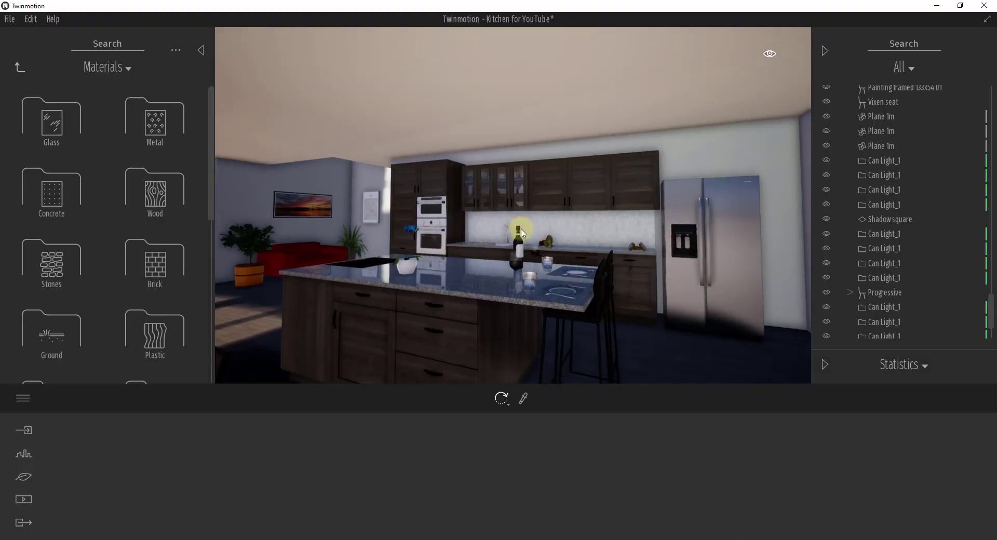
- Switch to Twinmotion and import the Can Light - 6 Inch SketchUp model as geometry, choosing a different Collapse option
{"action": "left_click", "coordinate": [21, 430]}
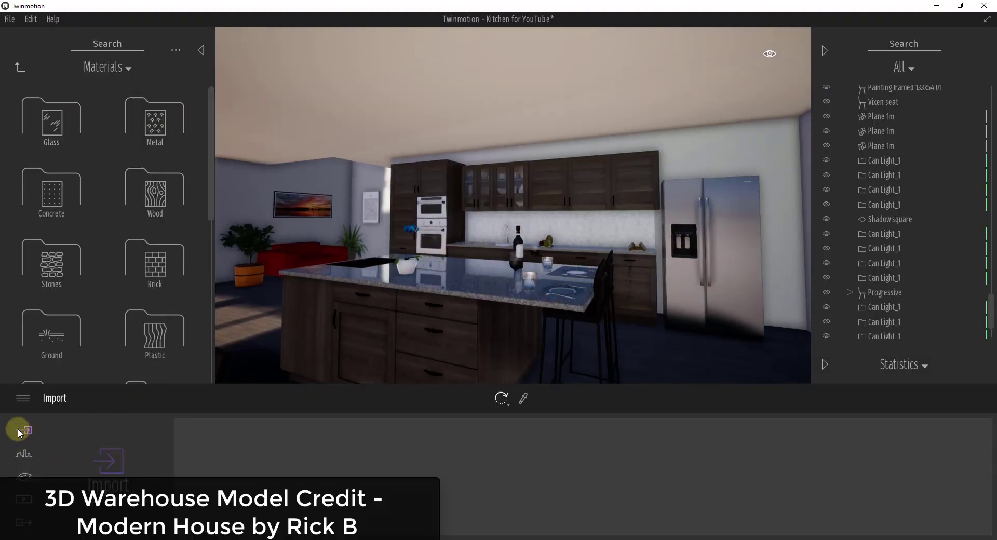
{"action": "left_click", "coordinate": [106, 464]}
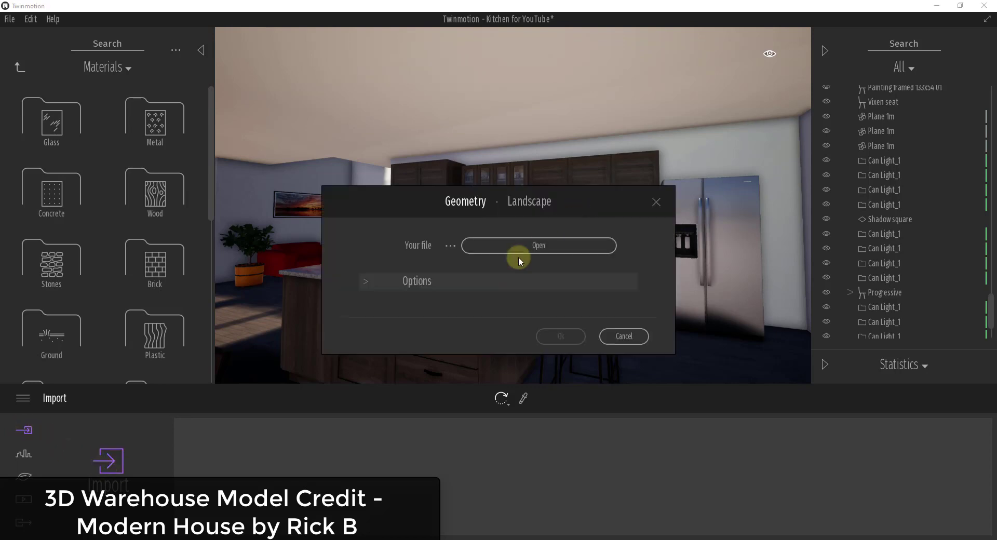
{"action": "left_click", "coordinate": [529, 246]}
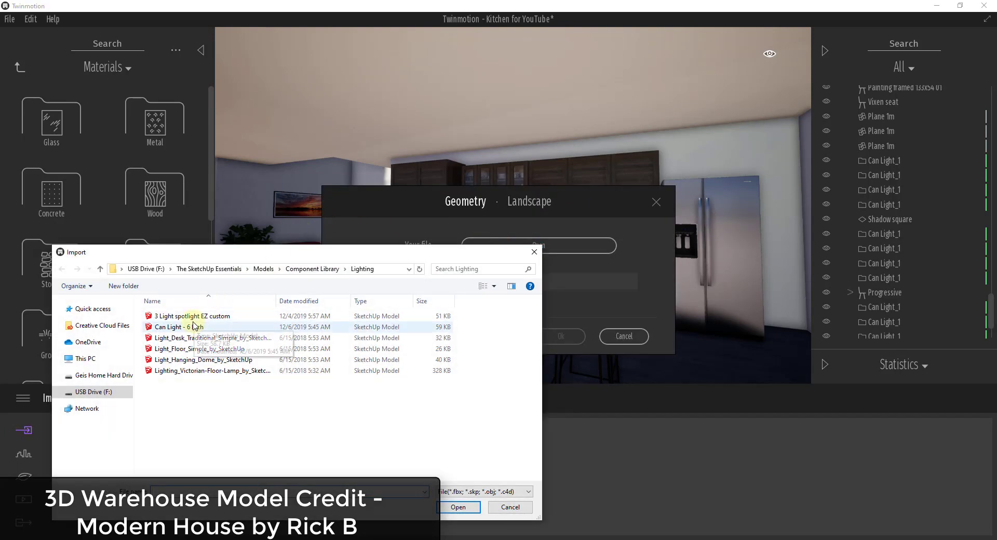
{"action": "double_click", "coordinate": [193, 328]}
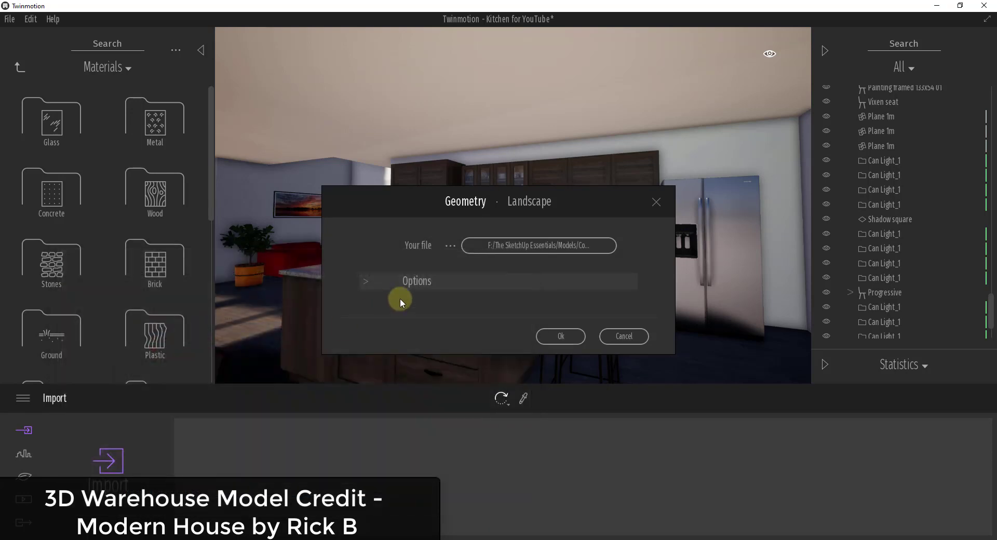
{"action": "left_click", "coordinate": [422, 282]}
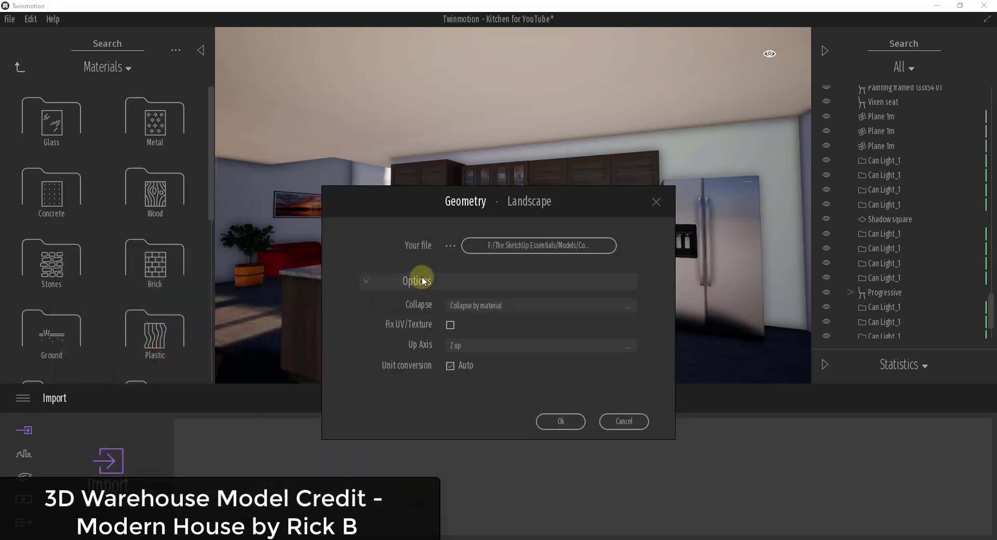
{"action": "left_click", "coordinate": [500, 304]}
{"action": "left_click", "coordinate": [596, 320]}
{"action": "left_click", "coordinate": [561, 421]}
- Set the gizmo to translation and select the imported Can Light - 6 Inch.skp object in the scene list
{"action": "right_click_drag", "start_coordinate": [656, 277], "coordinate": [665, 276]}
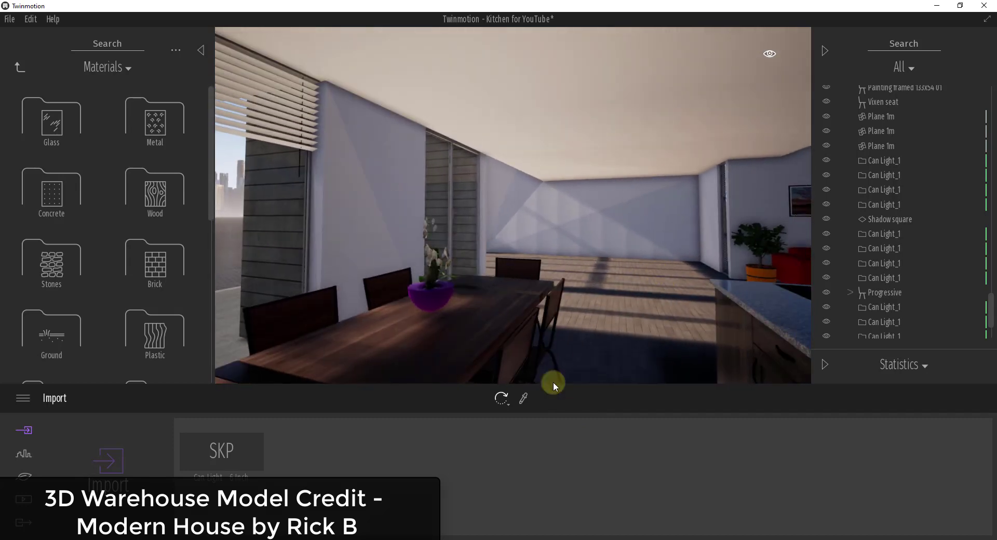
{"action": "left_click", "coordinate": [499, 399]}
{"action": "left_click", "coordinate": [501, 368]}
{"action": "right_click_drag", "start_coordinate": [467, 260], "coordinate": [554, 260]}
{"action": "key", "text": "w"}
{"action": "scroll", "coordinate": [877, 334], "scroll_direction": "down", "scroll_amount": 3}
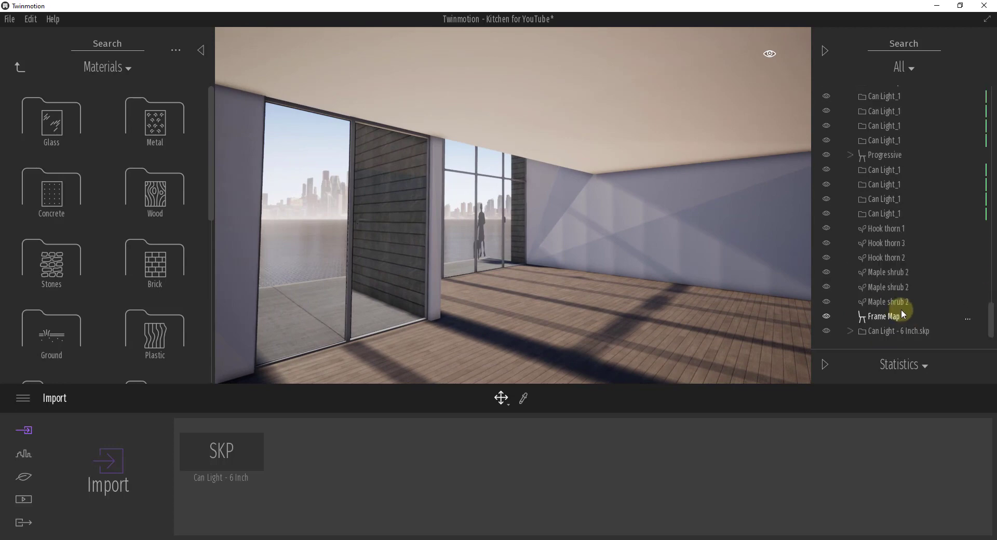
{"action": "left_click", "coordinate": [862, 330]}
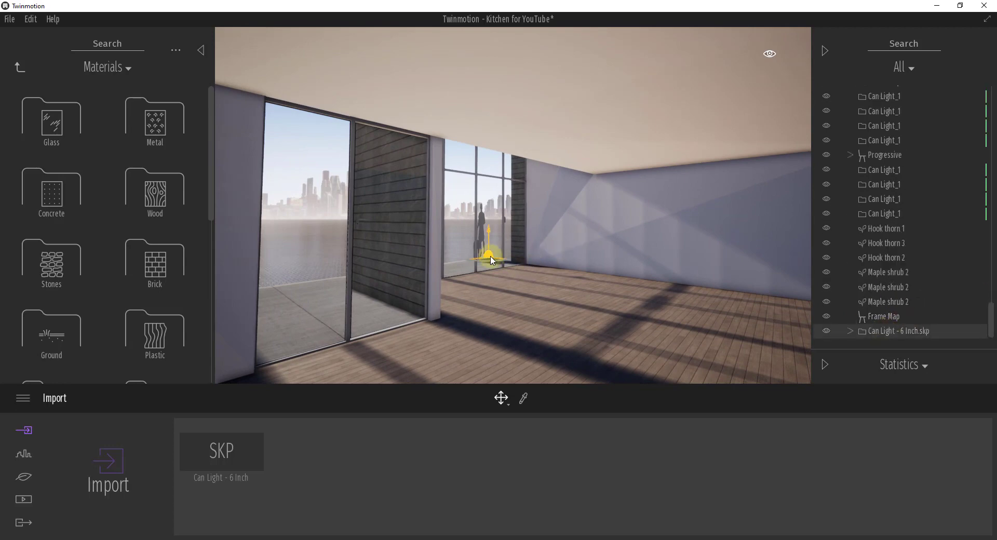
- Move the can light from the floor by the dining table up onto the kitchen ceiling
{"action": "left_click_drag", "start_coordinate": [523, 256], "coordinate": [566, 364]}
{"action": "right_click_drag", "start_coordinate": [558, 326], "coordinate": [556, 327]}
{"action": "key", "text": "s"}
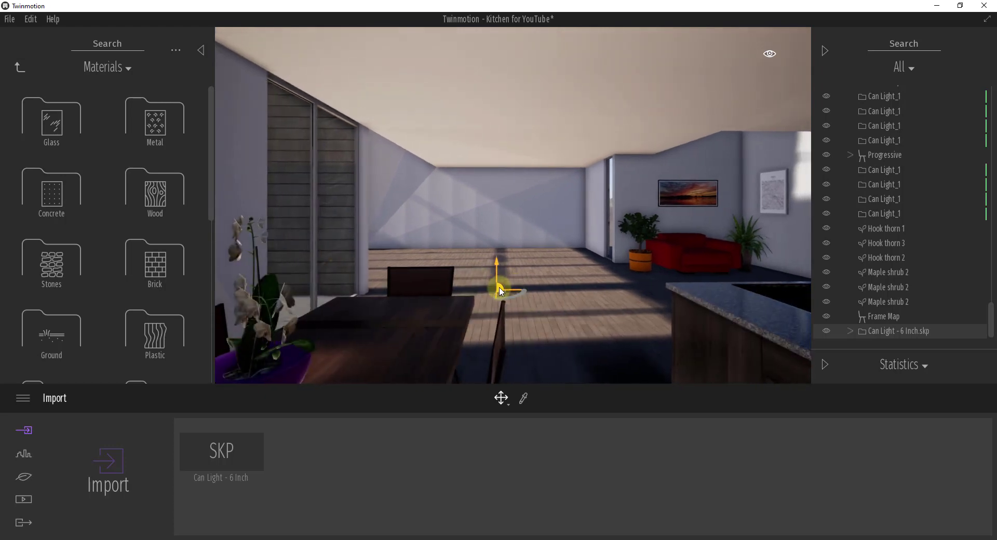
{"action": "left_click_drag", "start_coordinate": [499, 290], "coordinate": [618, 74]}
{"action": "key", "text": "a"}
{"action": "right_click_drag", "start_coordinate": [627, 96], "coordinate": [627, 94]}
{"action": "key", "text": "w"}
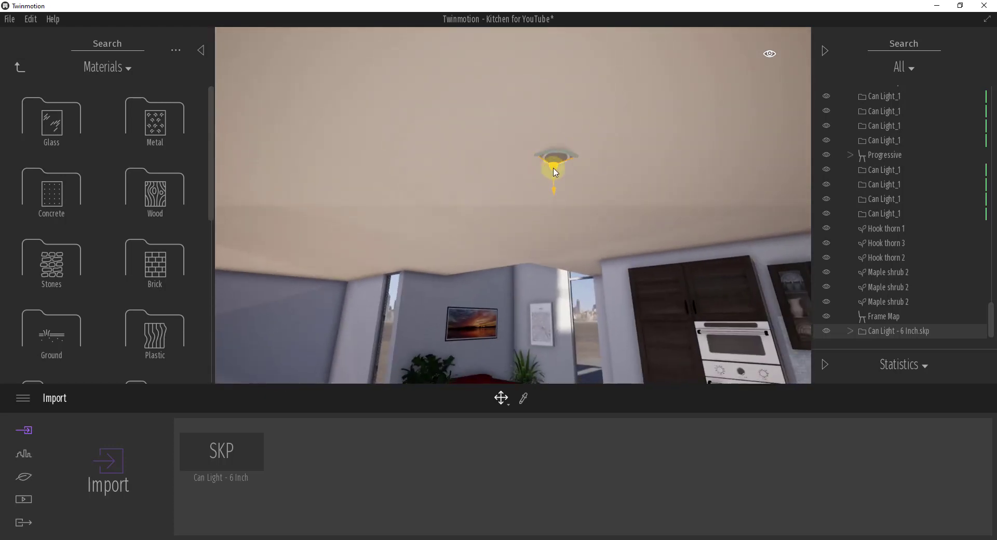
{"action": "left_click_drag", "start_coordinate": [562, 162], "coordinate": [655, 123]}
{"action": "right_click_drag", "start_coordinate": [575, 186], "coordinate": [573, 186]}
{"action": "key", "text": "e"}
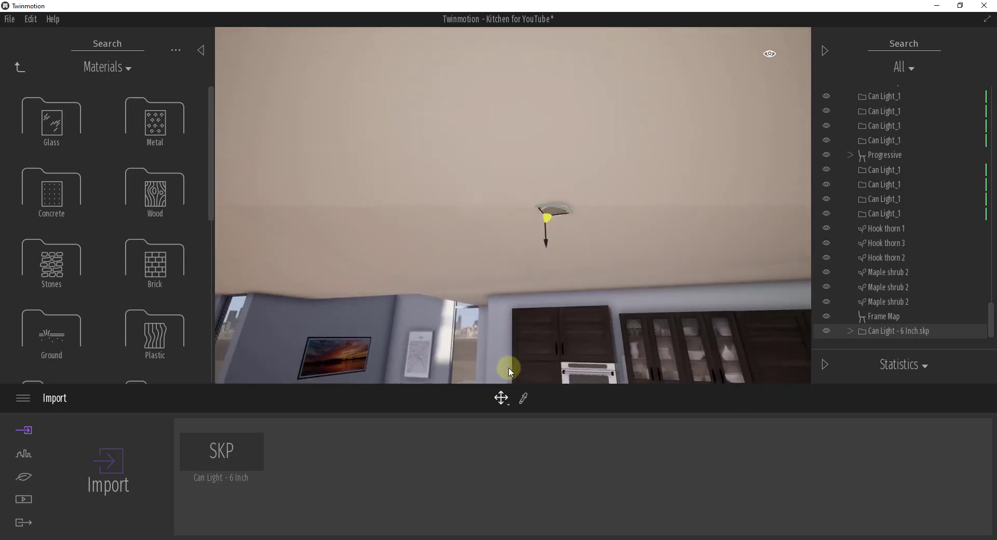
- Rotate the can light so it faces down from the ceiling and nudge it vertically to sit against the surface
{"action": "left_click", "coordinate": [500, 398]}
{"action": "left_click", "coordinate": [509, 343]}
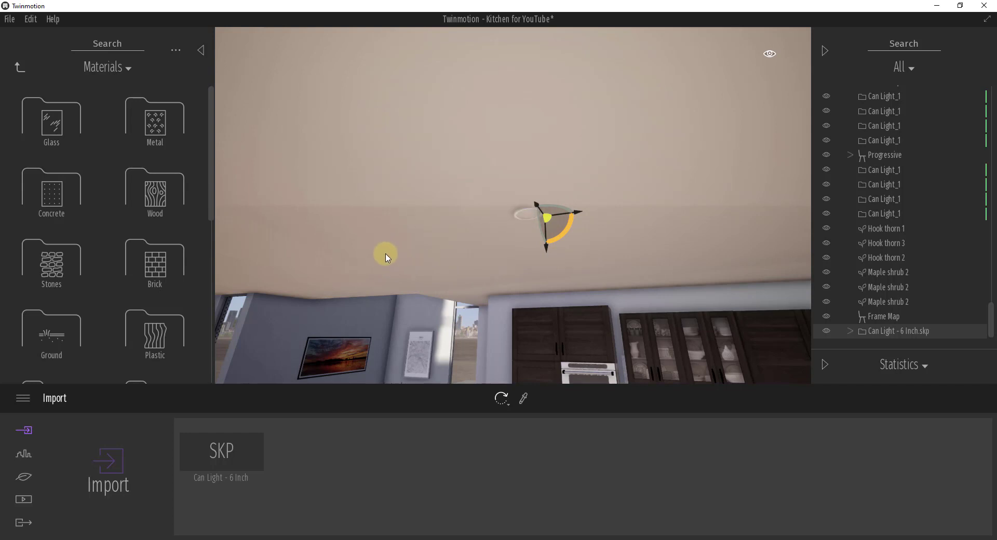
{"action": "left_click", "coordinate": [564, 233]}
{"action": "left_click_drag", "start_coordinate": [548, 253], "coordinate": [541, 255]}
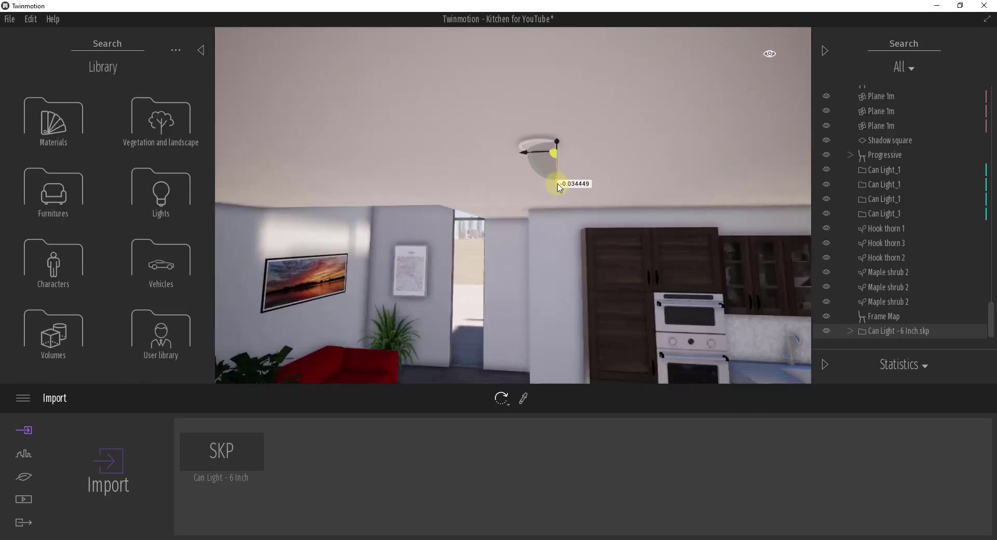
{"action": "left_click_drag", "start_coordinate": [559, 186], "coordinate": [557, 185]}
{"action": "key", "text": "w"}
{"action": "right_click_drag", "start_coordinate": [601, 147], "coordinate": [600, 147]}
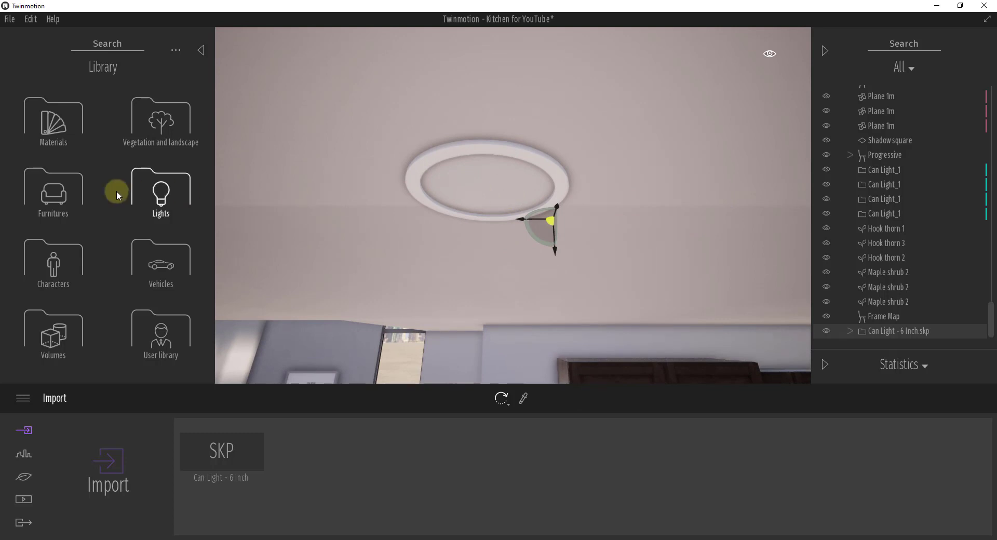
- Add a Spot light from the Lights library and move it up toward the ceiling near the can light
{"action": "left_click", "coordinate": [160, 201]}
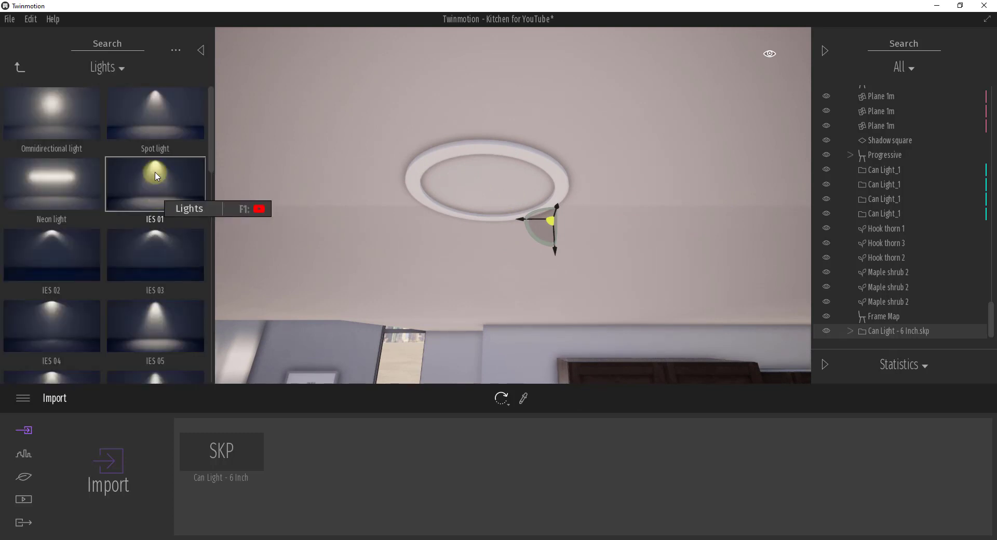
{"action": "left_click_drag", "start_coordinate": [150, 108], "coordinate": [487, 190]}
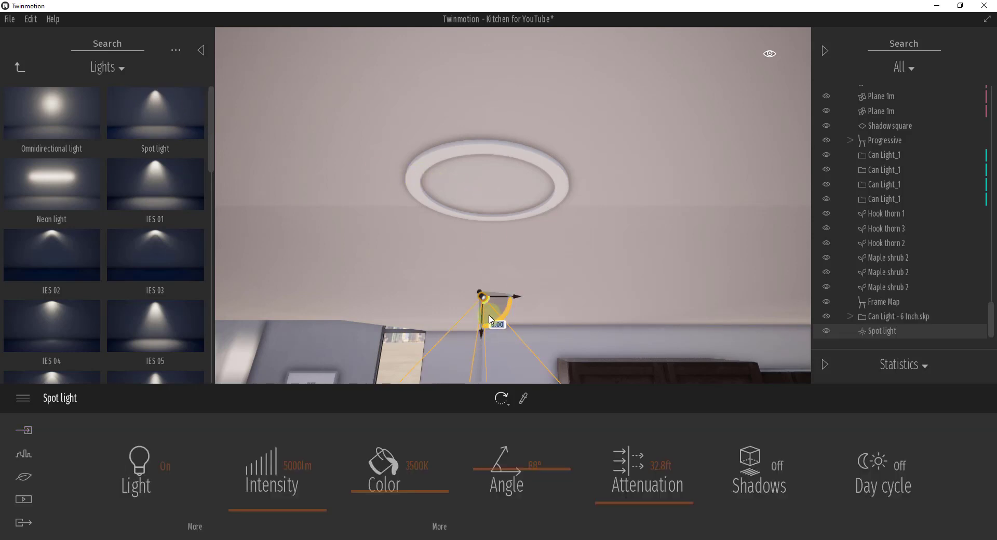
{"action": "right_click_drag", "start_coordinate": [512, 323], "coordinate": [448, 294]}
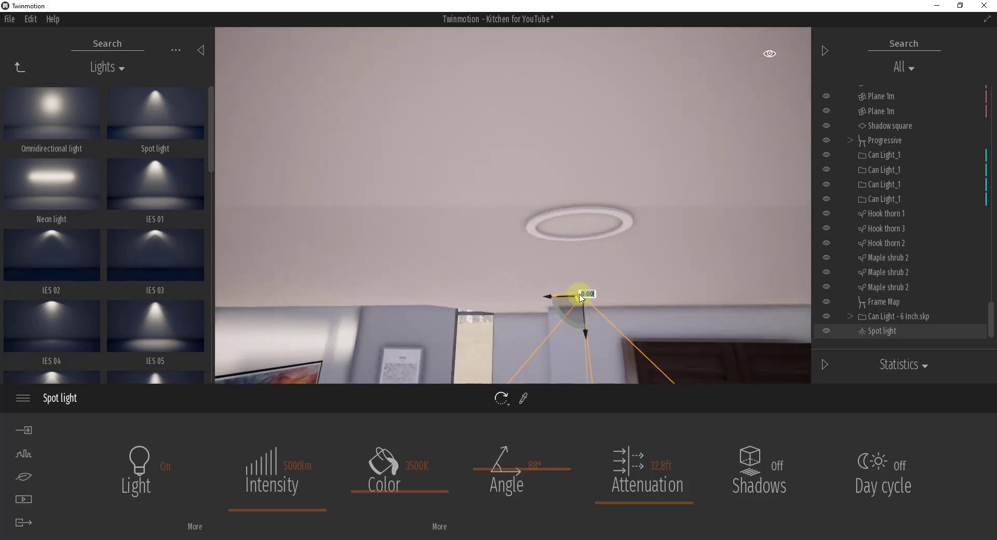
{"action": "left_click_drag", "start_coordinate": [585, 296], "coordinate": [689, 179]}
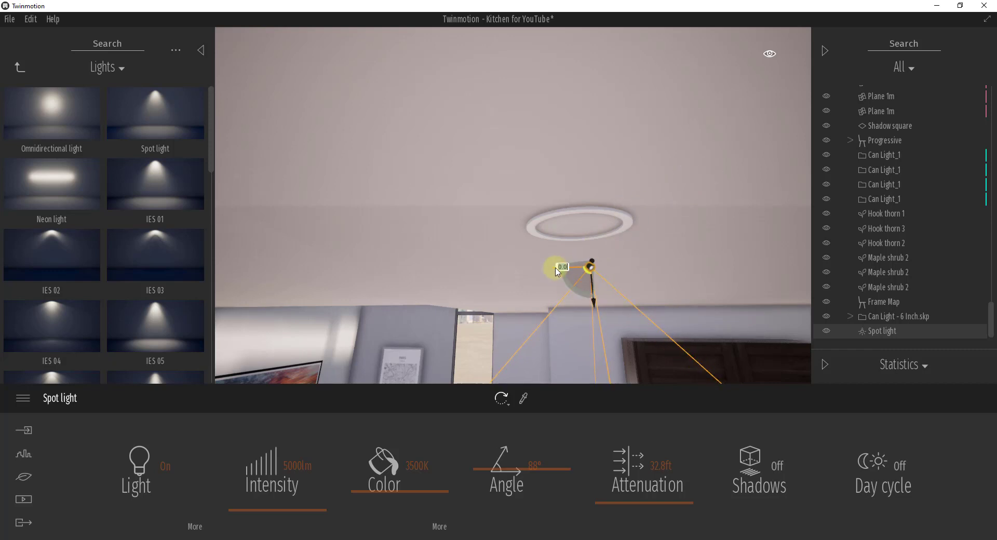
- Shift the spot light along its axes to line it up with the centre of the can light's ring
{"action": "left_click_drag", "start_coordinate": [558, 267], "coordinate": [534, 267]}
{"action": "right_click_drag", "start_coordinate": [558, 264], "coordinate": [580, 267]}
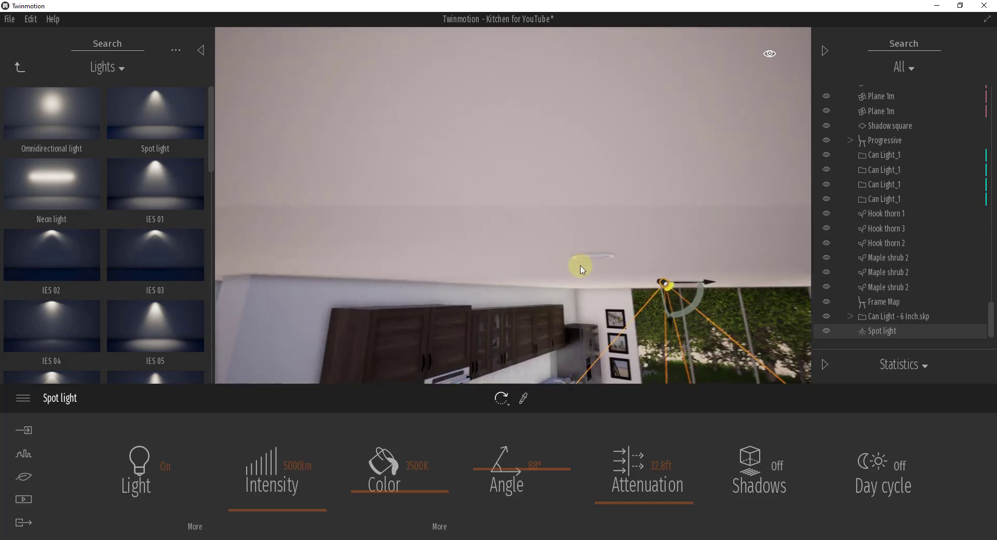
{"action": "left_click_drag", "start_coordinate": [710, 284], "coordinate": [628, 275]}
{"action": "right_click_drag", "start_coordinate": [659, 311], "coordinate": [614, 280]}
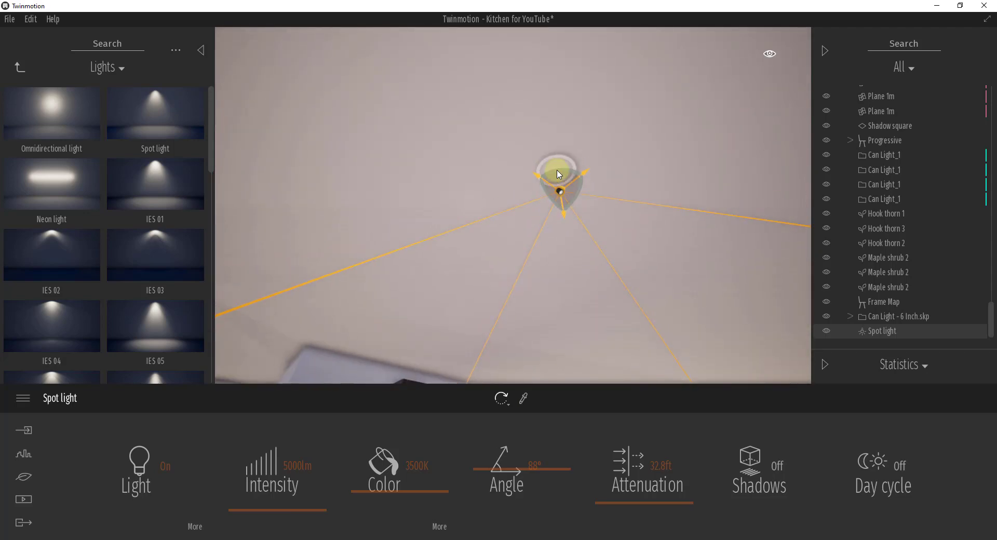
{"action": "right_click_drag", "start_coordinate": [554, 164], "coordinate": [574, 172]}
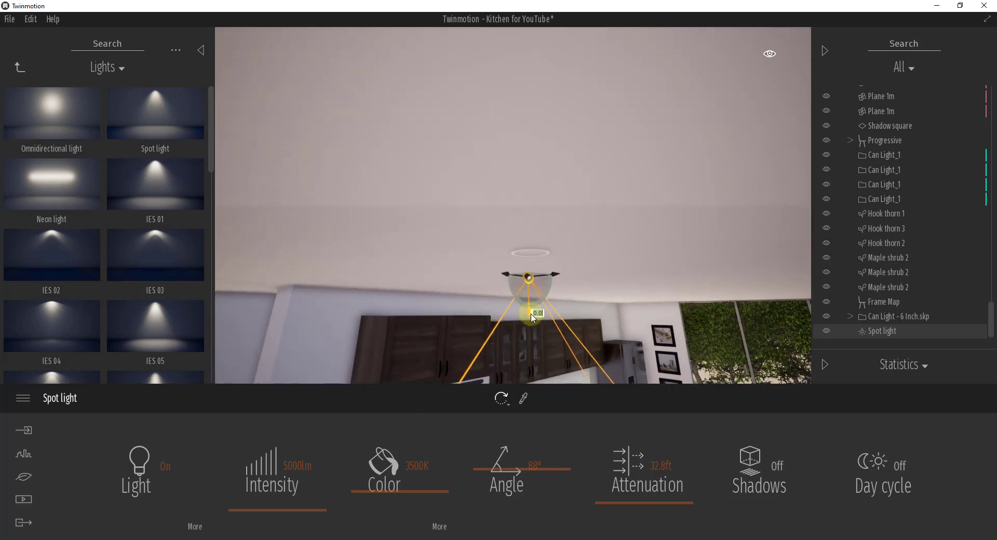
{"action": "right_click_drag", "start_coordinate": [569, 275], "coordinate": [500, 241]}
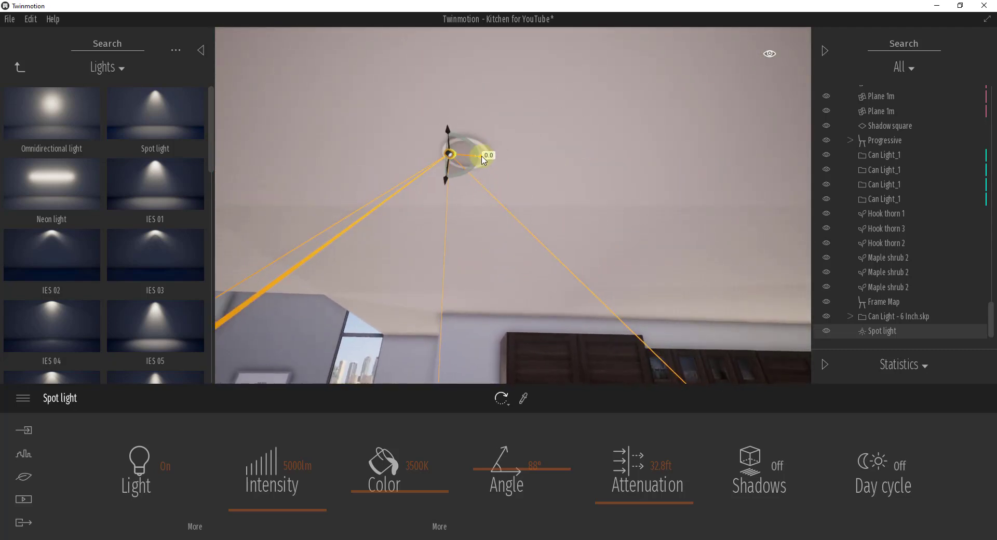
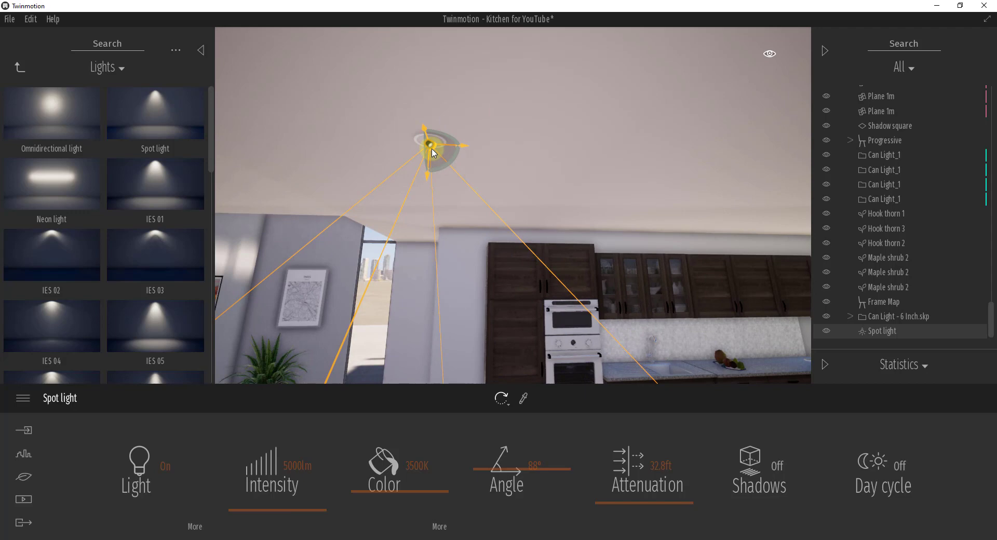
- Delete the spot light and the imported can light from the kitchen ceiling
{"action": "key", "text": "Delete"}
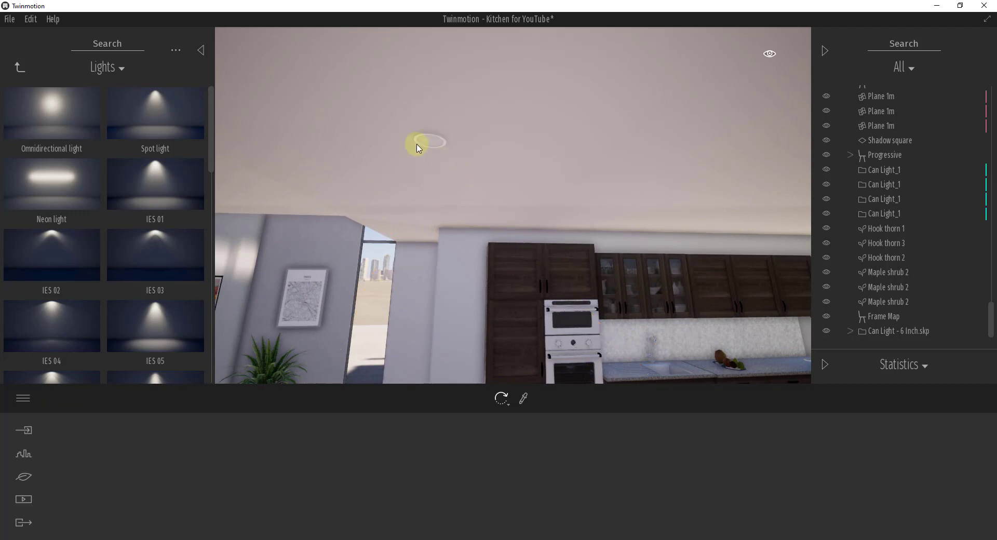
{"action": "left_click", "coordinate": [430, 145]}
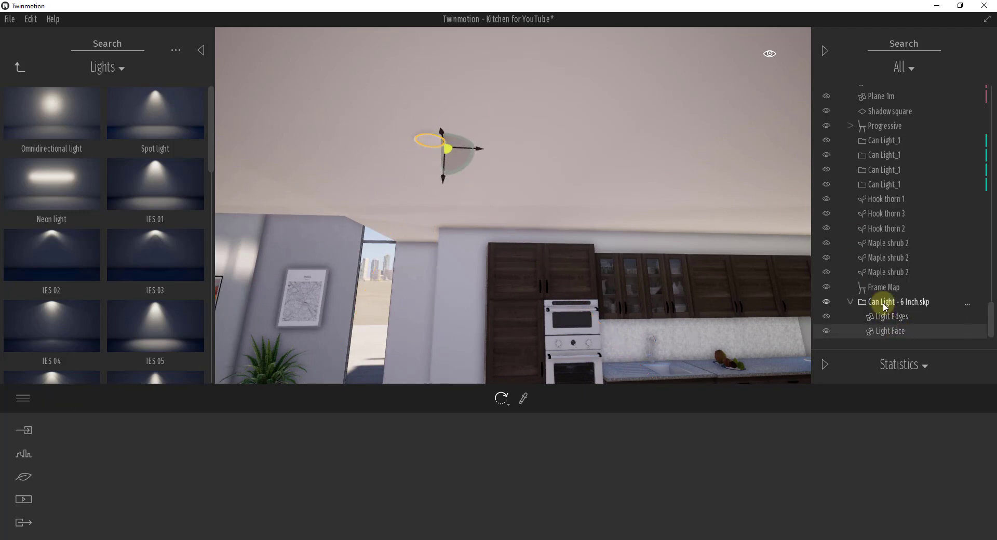
{"action": "scroll", "coordinate": [882, 303], "scroll_direction": "down", "scroll_amount": 1}
{"action": "key", "text": "Delete"}
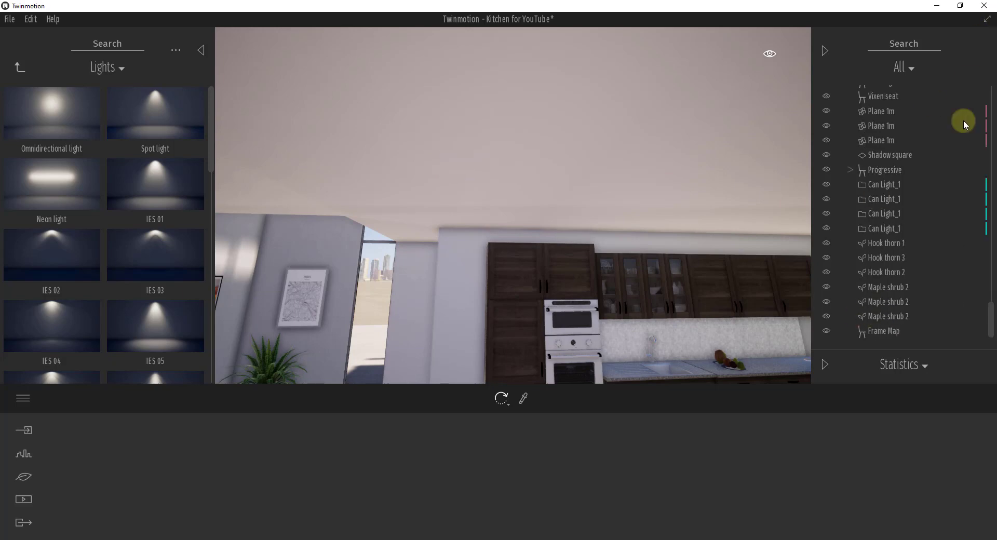
- Switch to SketchUp and open the 6" Can Light component for editing
{"action": "left_click", "coordinate": [935, 9]}
{"action": "right_click", "coordinate": [528, 301]}
{"action": "left_click", "coordinate": [405, 291]}
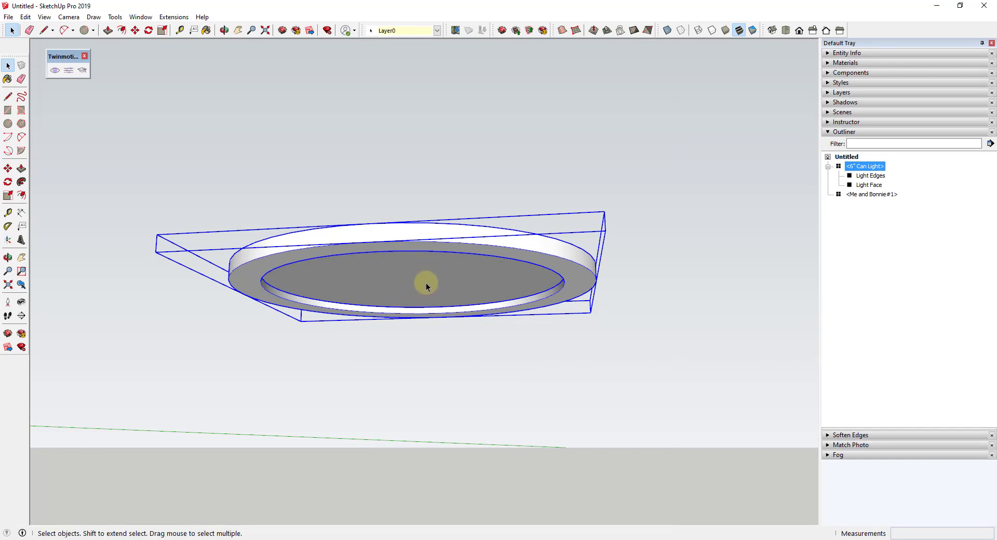
{"action": "double_click", "coordinate": [864, 166]}
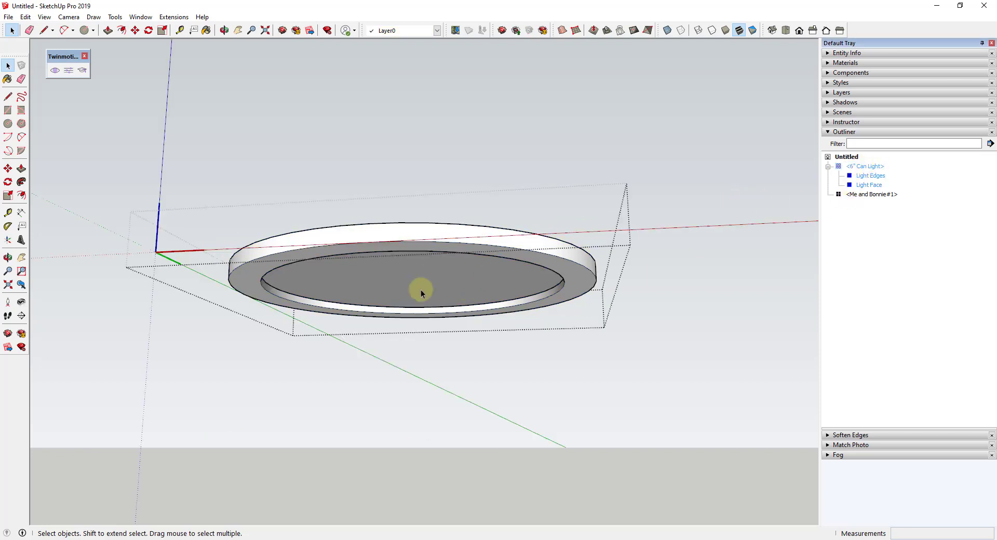
- Draw a narrow vertical rectangle about 1 inch tall hanging down from the centre of the light face
{"action": "key", "text": "r"}
{"action": "key", "text": "l"}
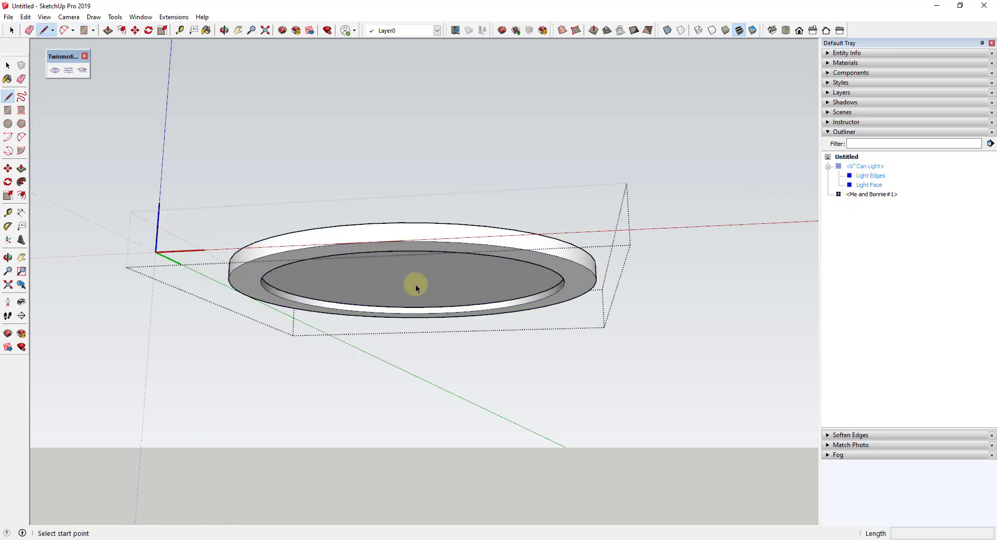
{"action": "left_click", "coordinate": [413, 280]}
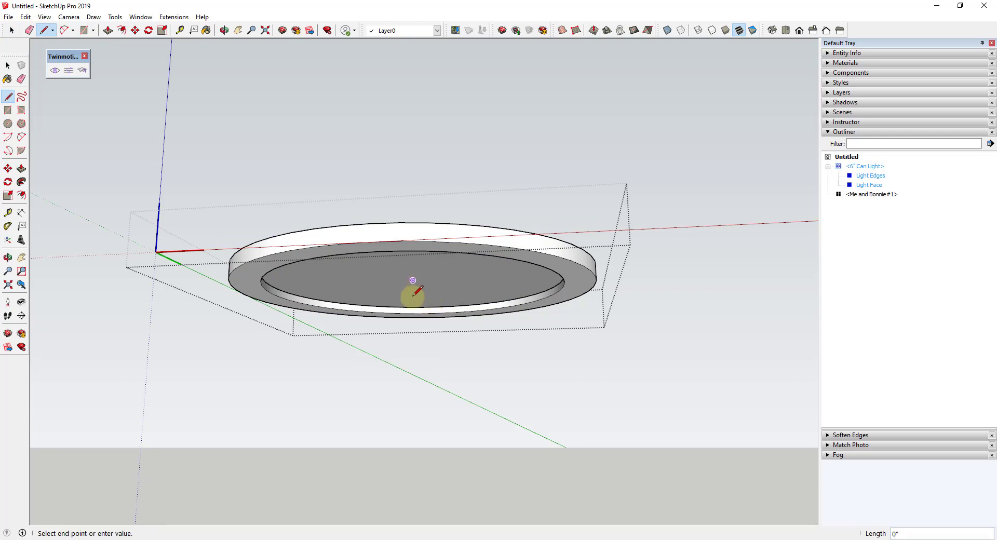
{"action": "left_click", "coordinate": [427, 346]}
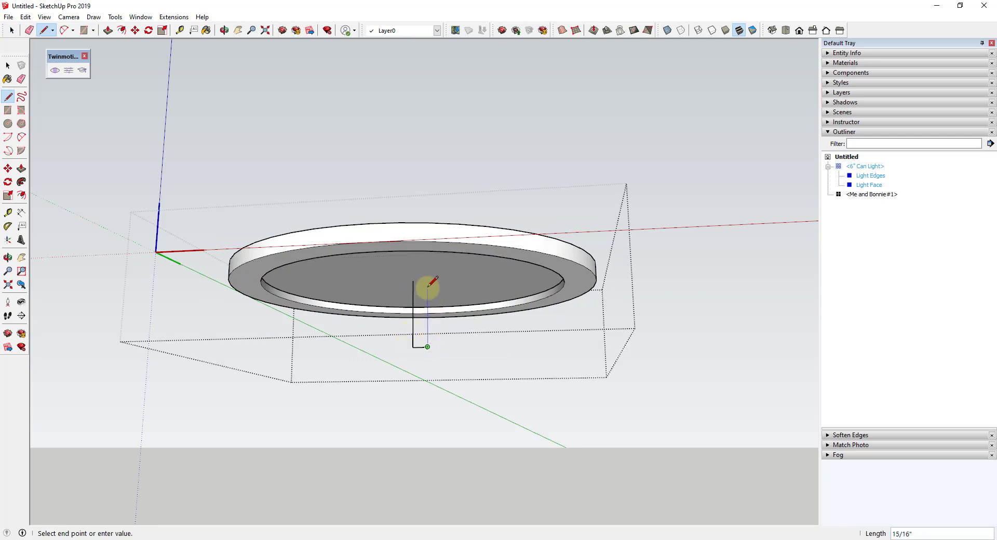
{"action": "left_click", "coordinate": [426, 279]}
{"action": "left_click", "coordinate": [414, 280]}
{"action": "key", "text": "space"}
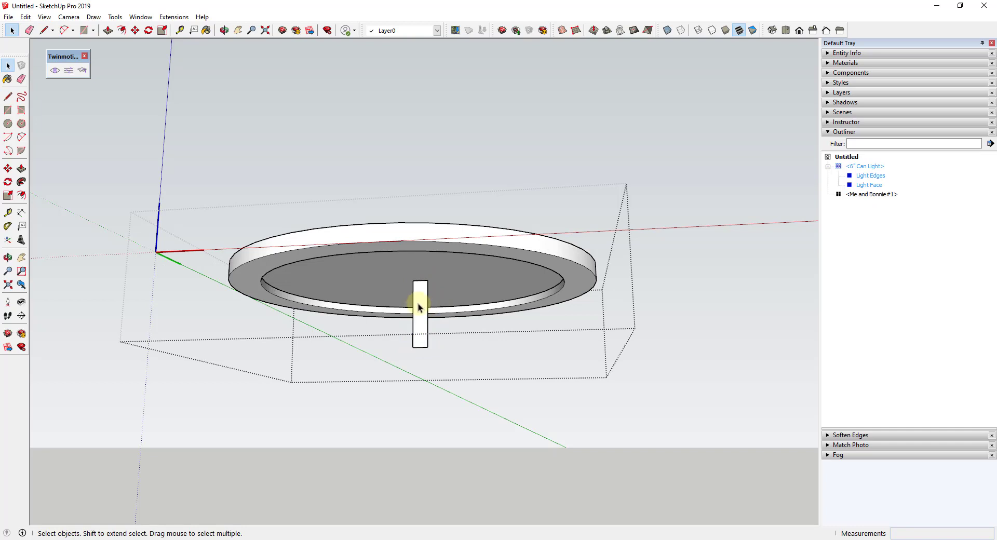
- Group the narrow rectangle with its edges and rename the group Spotlight Reference
{"action": "double_click", "coordinate": [420, 308]}
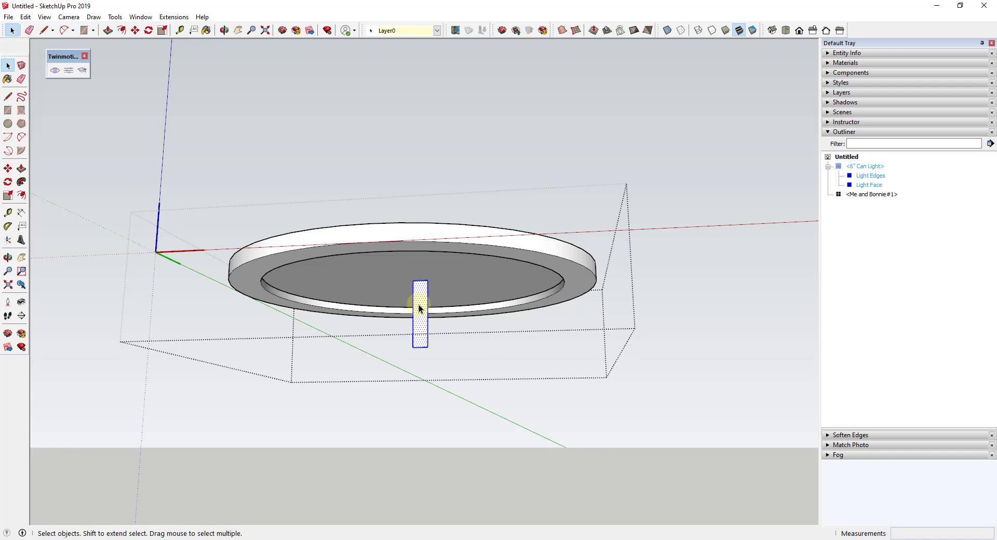
{"action": "right_click", "coordinate": [420, 308]}
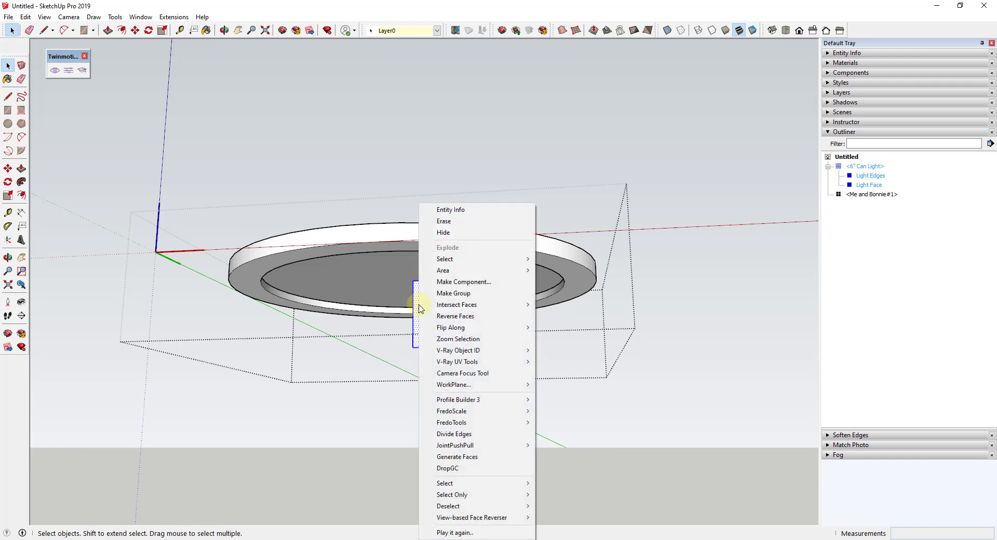
{"action": "left_click", "coordinate": [461, 296]}
{"action": "right_click", "coordinate": [864, 179]}
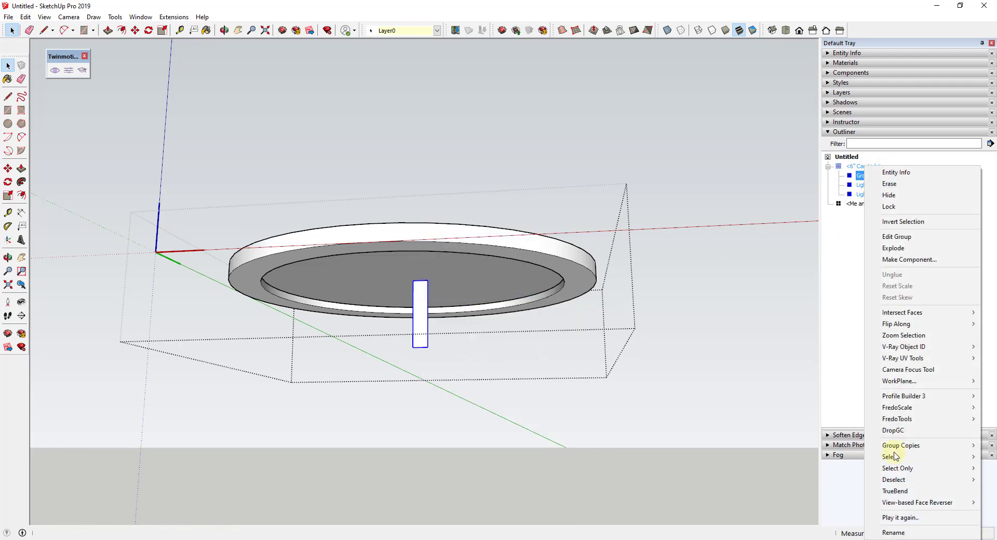
{"action": "left_click", "coordinate": [893, 533]}
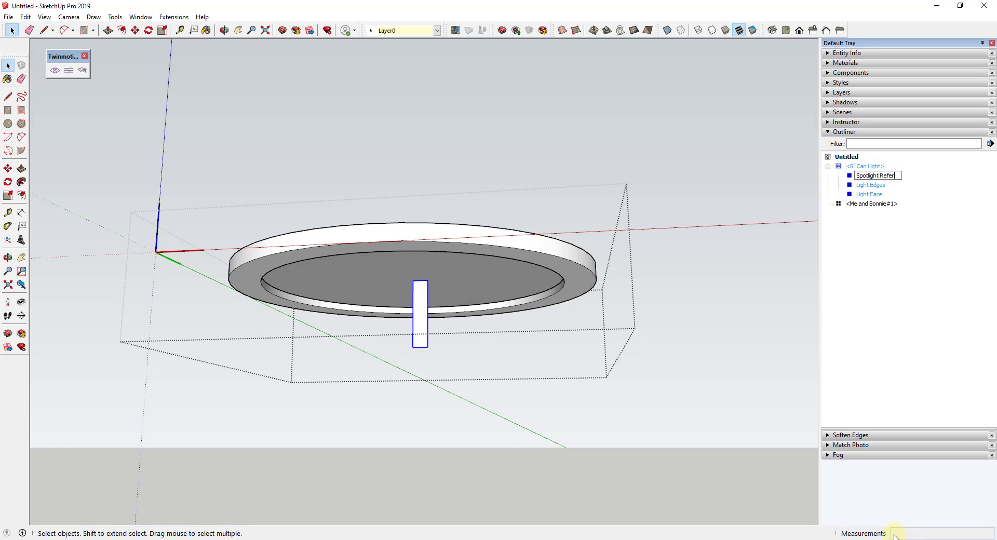
{"action": "key", "text": "Return"}
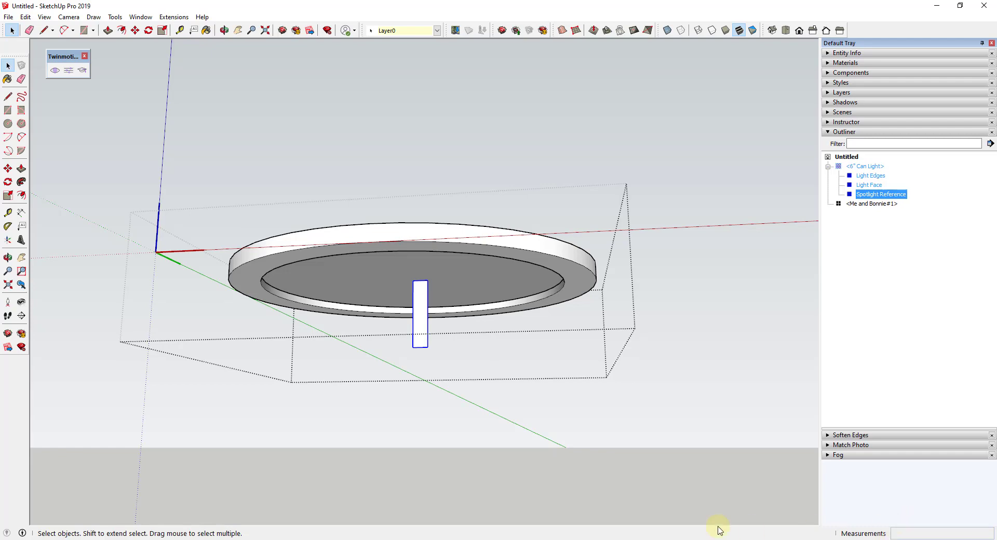
- Relocate the can light's component axes to the centre of the light face, update the component to match, and exit editing
{"action": "middle_click_drag", "start_coordinate": [454, 310], "coordinate": [512, 290]}
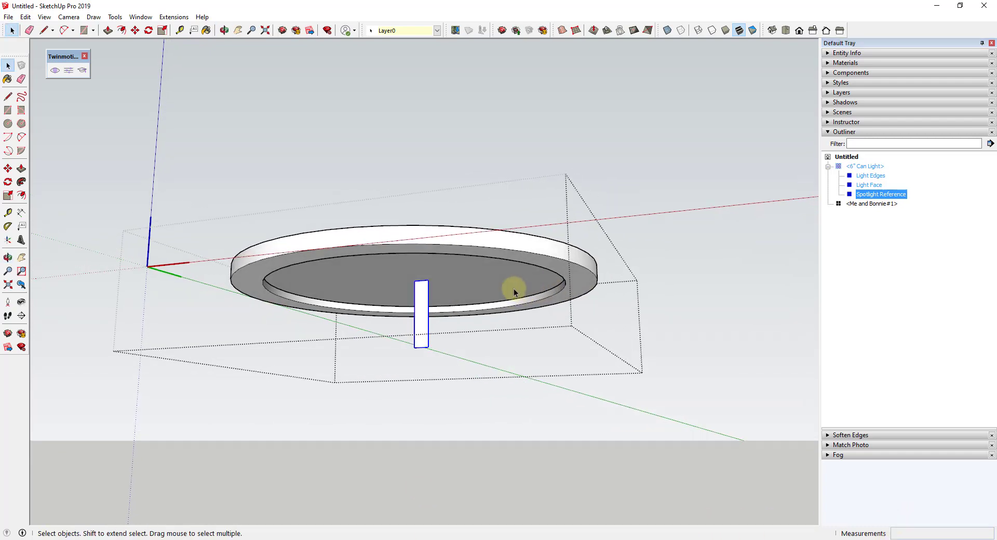
{"action": "left_click", "coordinate": [8, 239]}
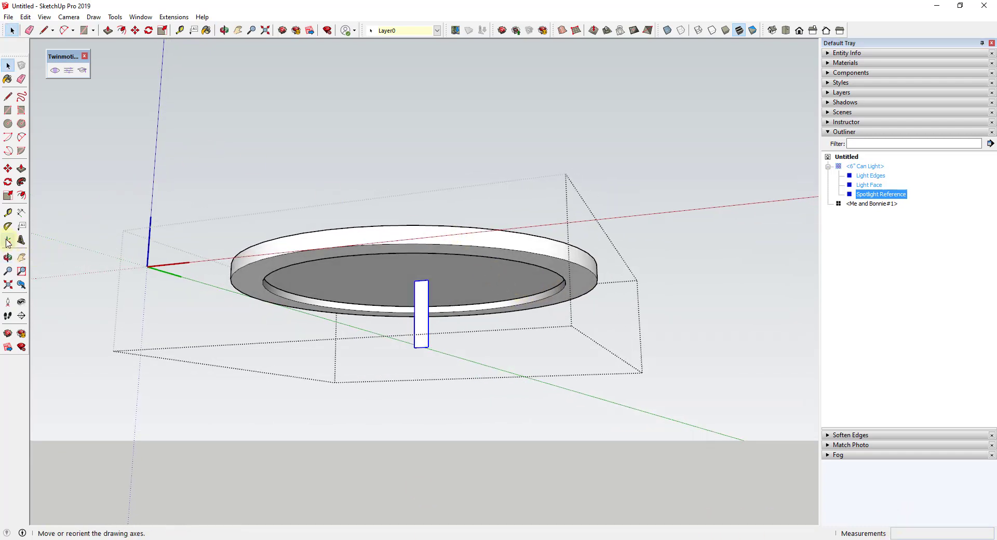
{"action": "left_click", "coordinate": [414, 281]}
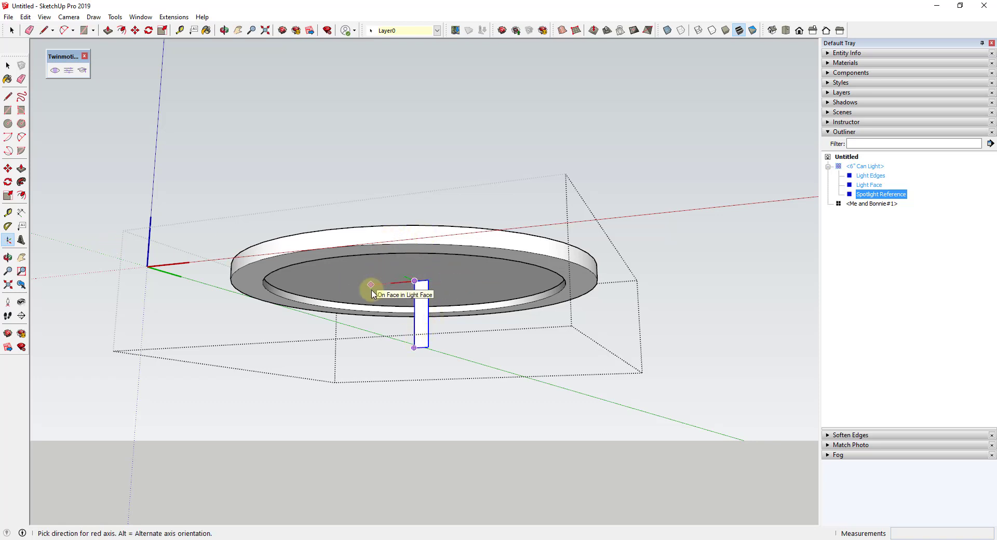
{"action": "middle_click_drag", "start_coordinate": [485, 299], "coordinate": [403, 319]}
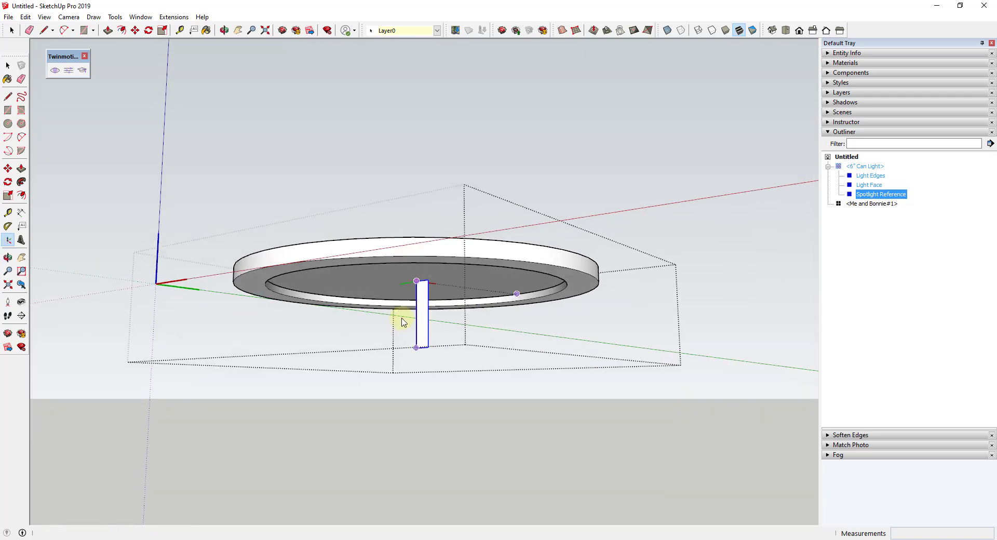
{"action": "left_click", "coordinate": [483, 296]}
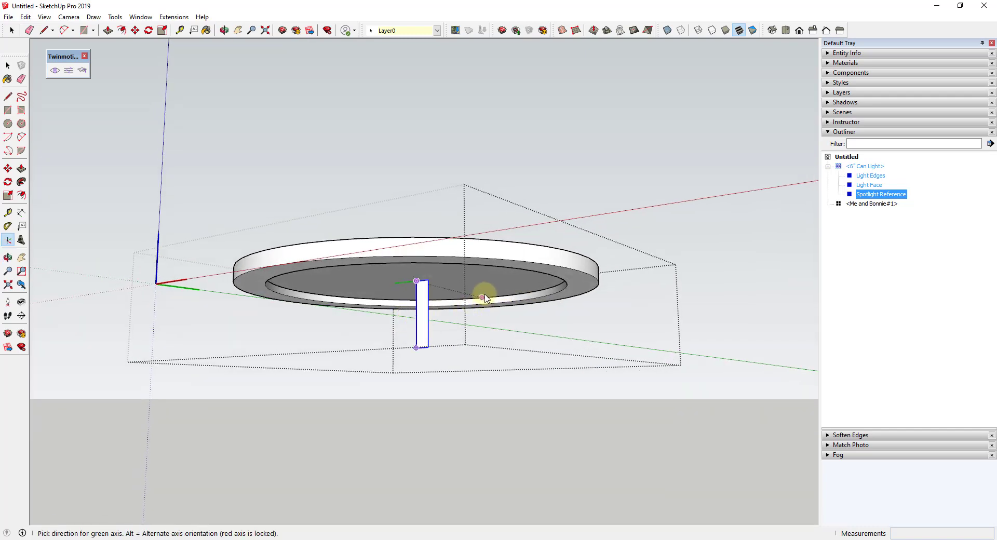
{"action": "left_click", "coordinate": [484, 296]}
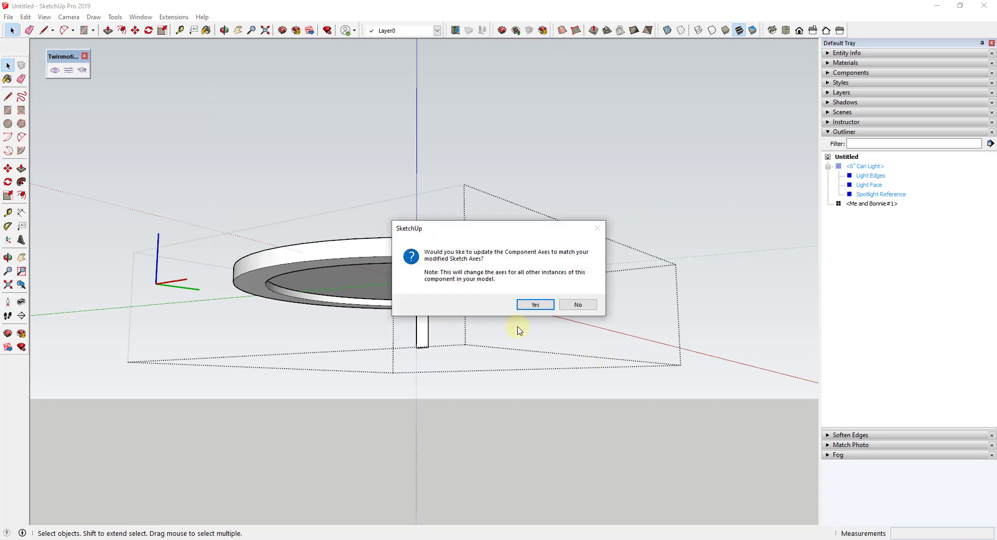
{"action": "left_click", "coordinate": [535, 305]}
{"action": "double_click", "coordinate": [461, 285]}
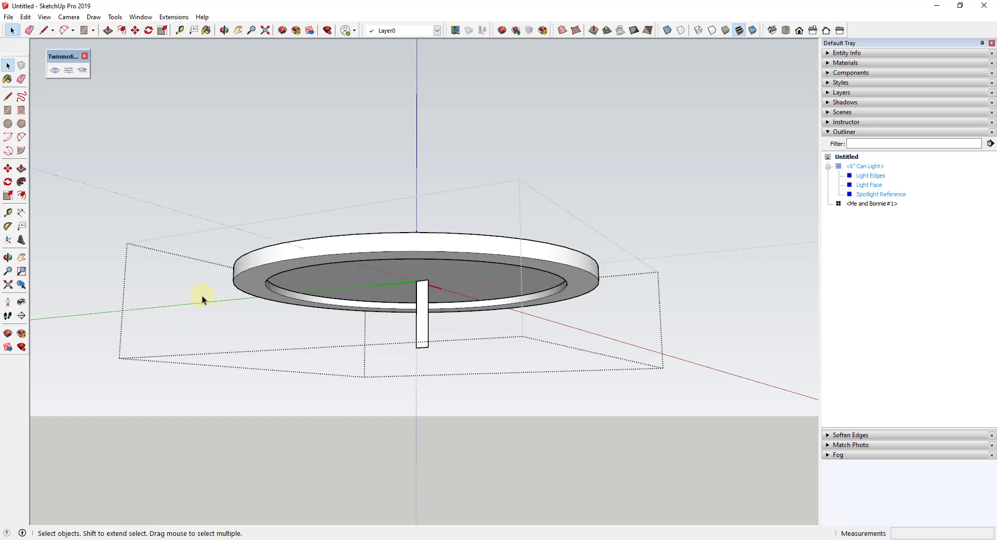
{"action": "mouse_move", "coordinate": [423, 283]}
{"action": "middle_mouse_down"}
{"action": "mouse_move", "coordinate": [478, 389]}
{"action": "mouse_move", "coordinate": [492, 298]}
{"action": "mouse_move", "coordinate": [472, 278]}
{"action": "mouse_move", "coordinate": [429, 291]}
{"action": "middle_mouse_up"}
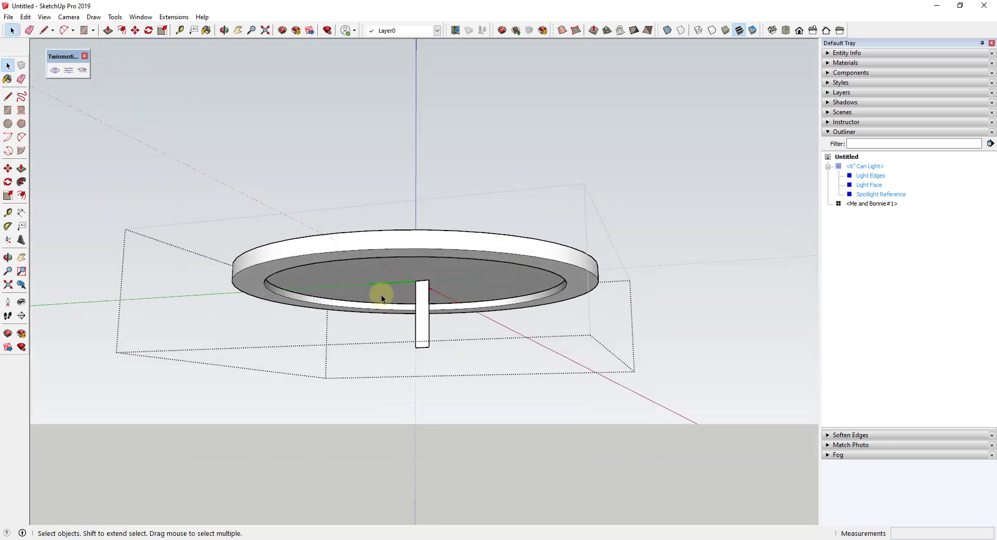
{"action": "middle_click_drag", "start_coordinate": [557, 283], "coordinate": [605, 330]}
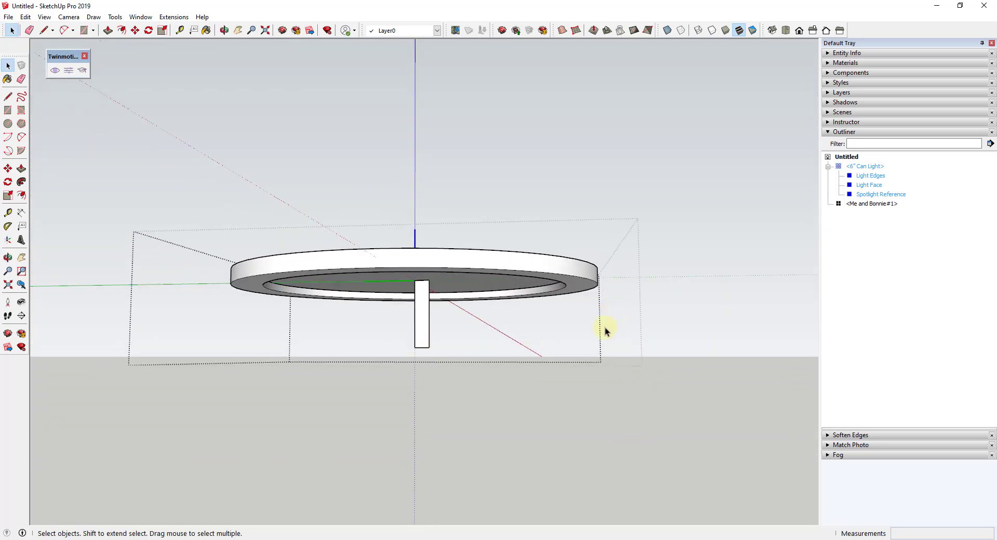
{"action": "key", "text": "Escape"}
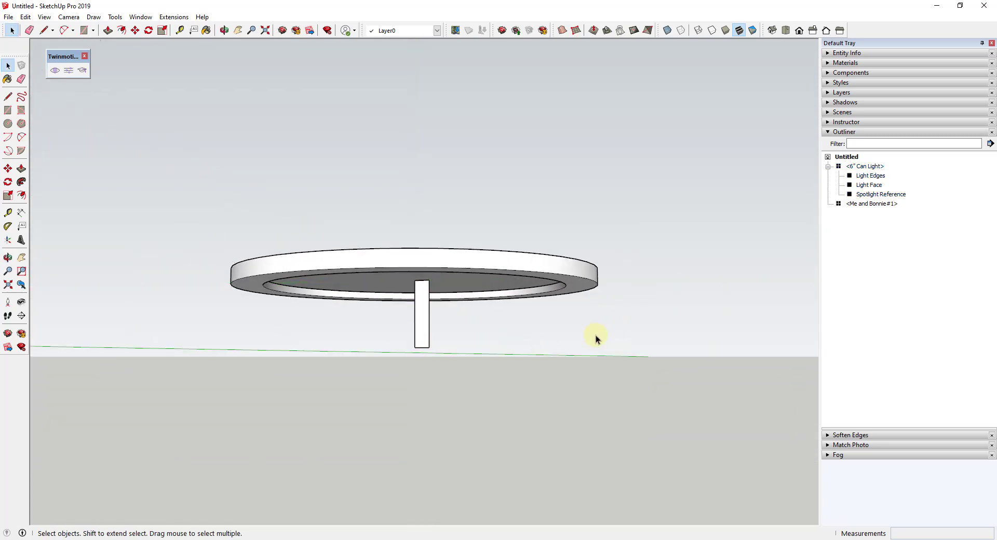
- Save the 6" Can Light component over the existing Can Light - 6 Inch file in the Lighting folder
{"action": "right_click", "coordinate": [860, 169]}
{"action": "left_click", "coordinate": [849, 170]}
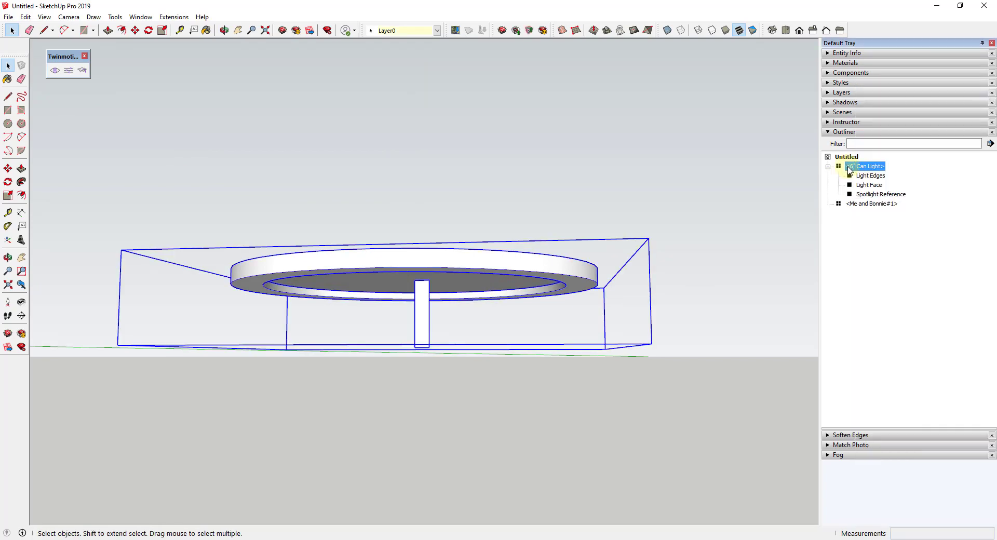
{"action": "right_click", "coordinate": [863, 168]}
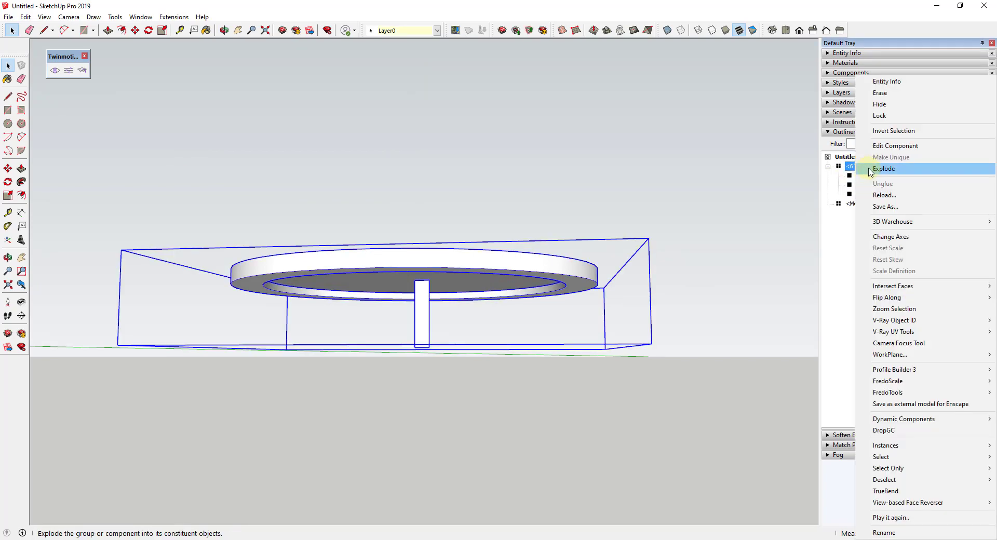
{"action": "left_click", "coordinate": [891, 206]}
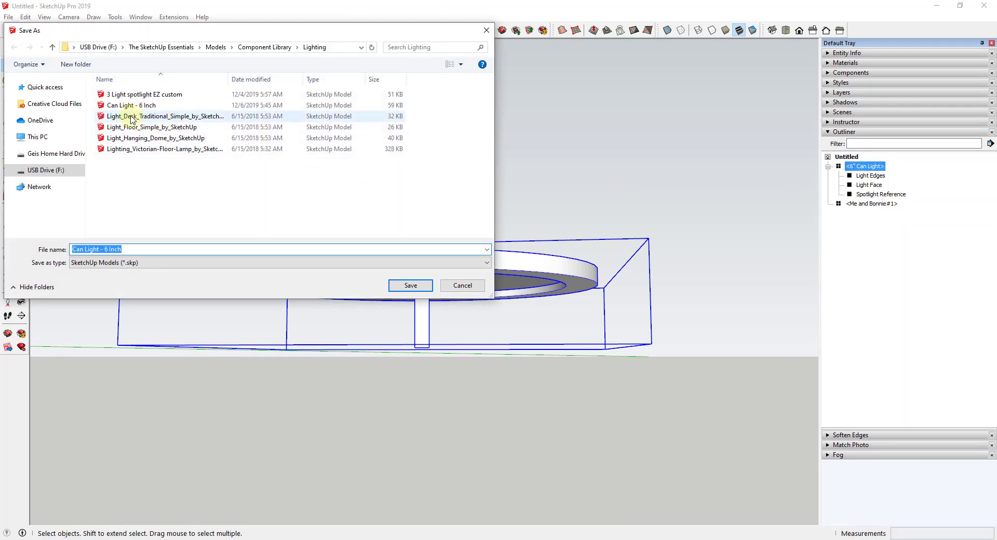
{"action": "double_click", "coordinate": [125, 106]}
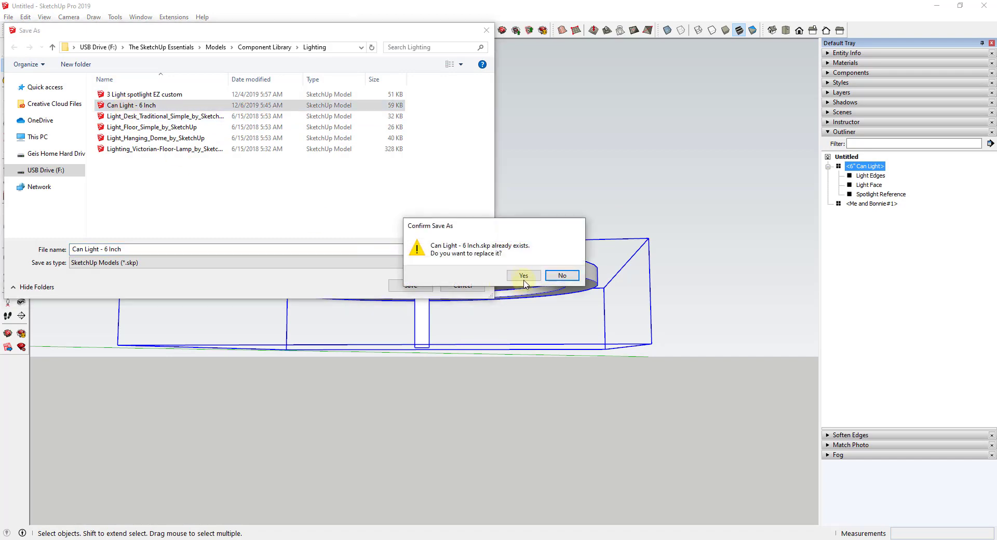
{"action": "left_click", "coordinate": [523, 276]}
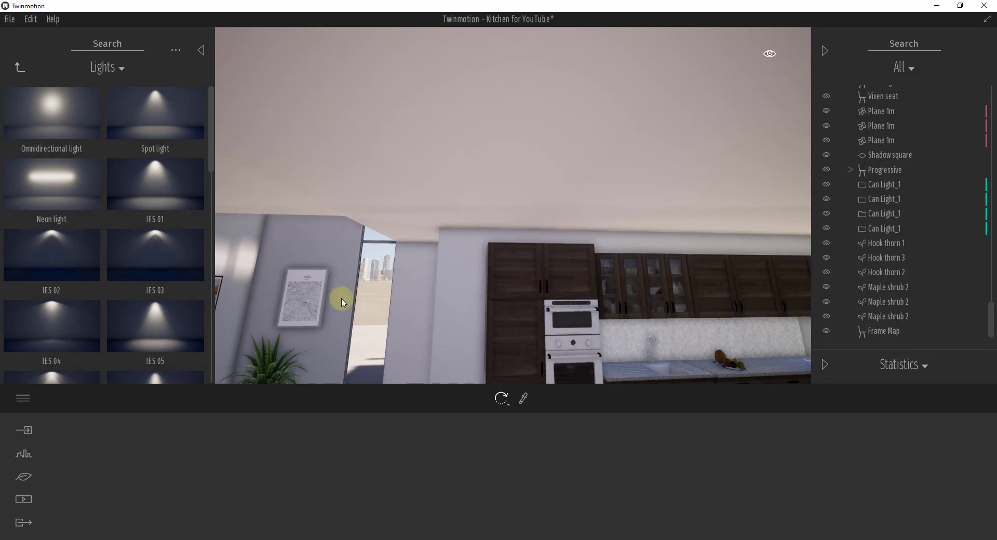
- Switch to Twinmotion and import the updated Can Light - 6 Inch file as geometry, changing its Collapse option
{"action": "left_click", "coordinate": [24, 430]}
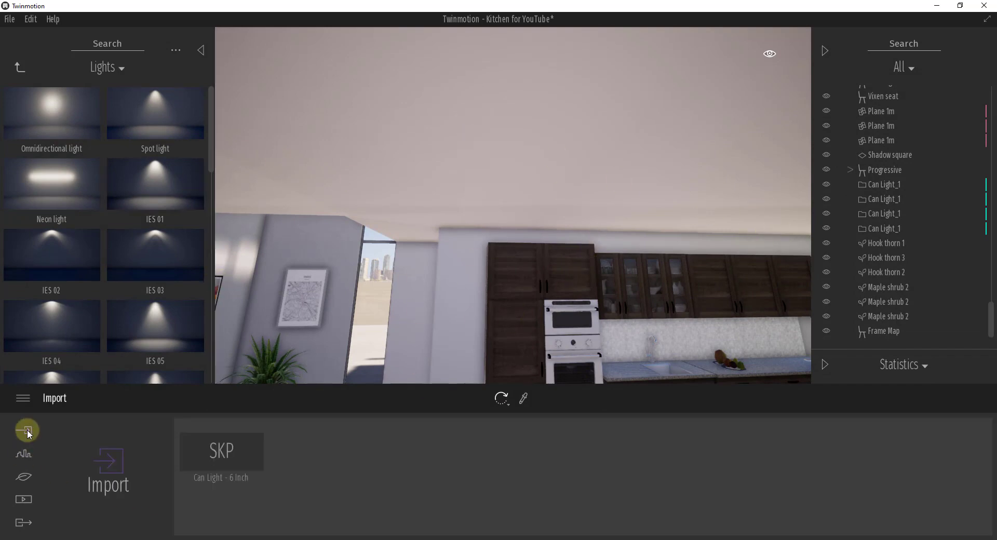
{"action": "left_click", "coordinate": [106, 463]}
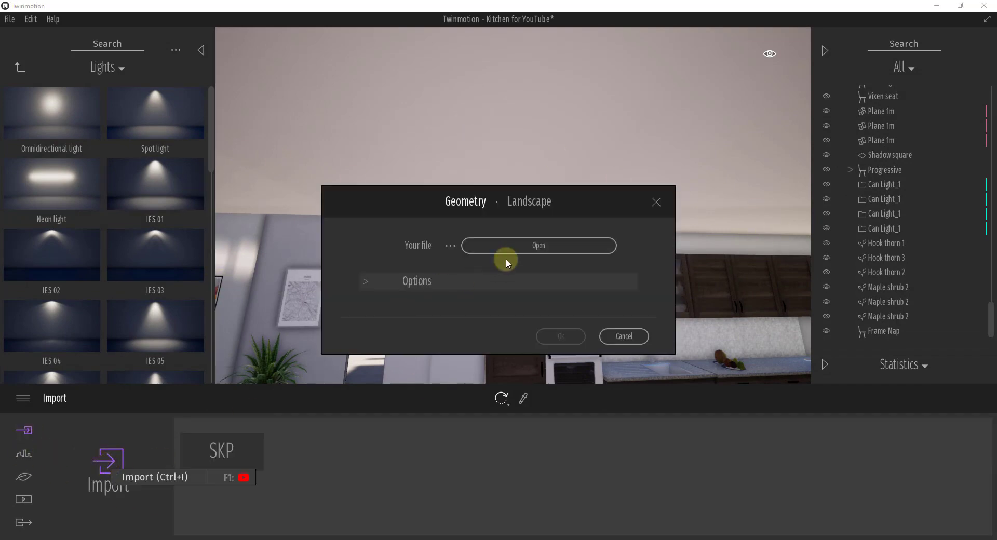
{"action": "left_click", "coordinate": [528, 244]}
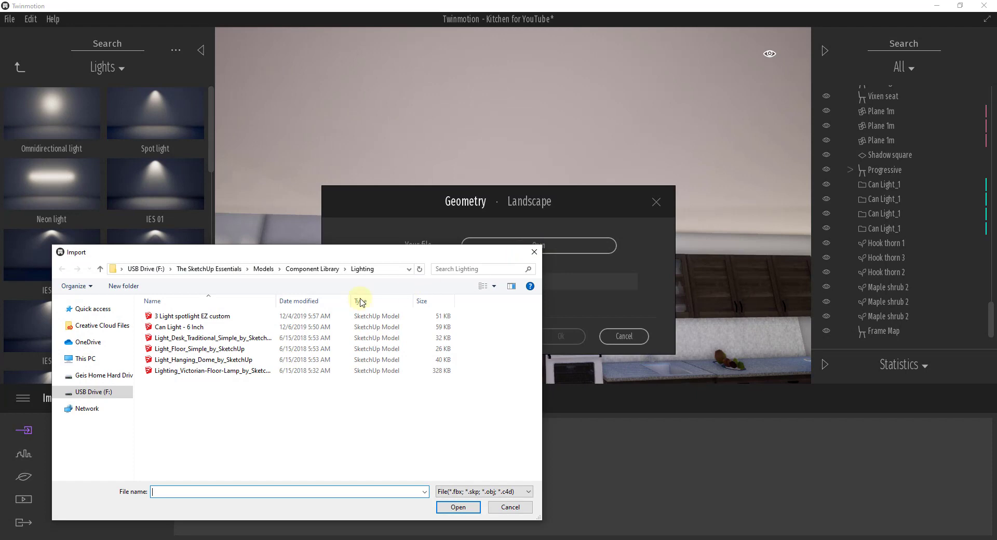
{"action": "double_click", "coordinate": [187, 327]}
{"action": "left_click", "coordinate": [407, 286]}
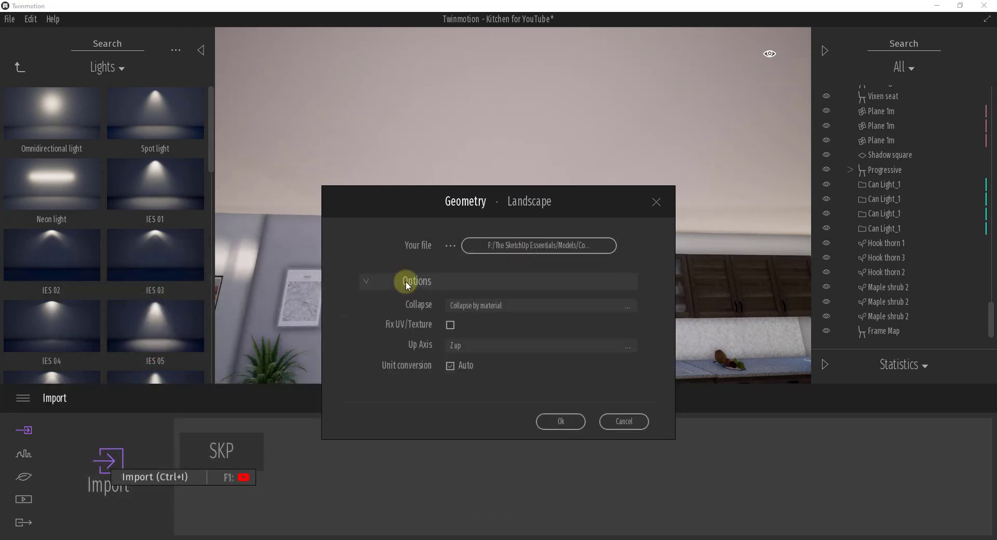
{"action": "left_click", "coordinate": [477, 305]}
{"action": "left_click", "coordinate": [637, 320]}
{"action": "left_click", "coordinate": [563, 422]}
- Select the imported Can Light - 6 Inch.skp container and move it up onto the room's ceiling so its ring is exposed
{"action": "right_click_drag", "start_coordinate": [560, 320], "coordinate": [617, 268]}
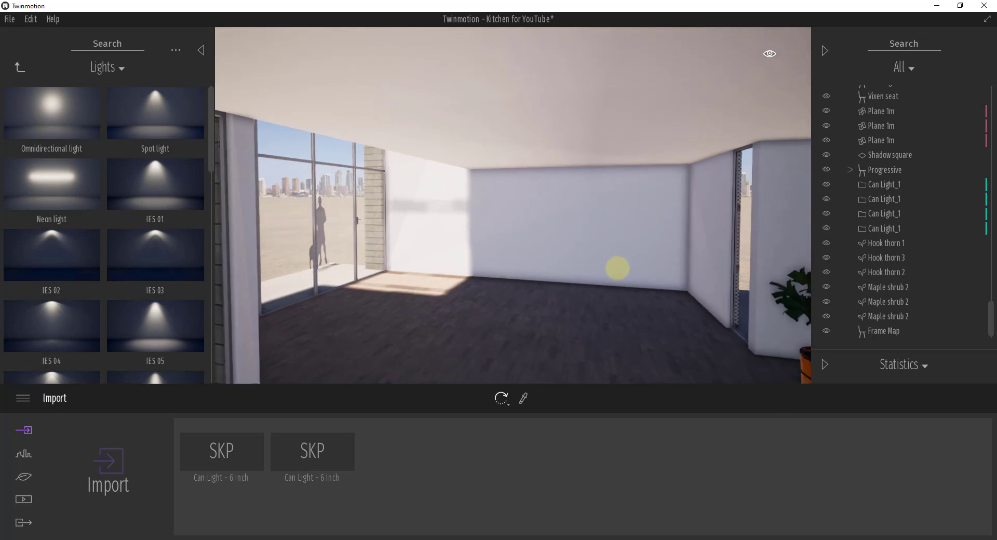
{"action": "scroll", "coordinate": [948, 252], "scroll_direction": "down", "scroll_amount": 1}
{"action": "left_click", "coordinate": [883, 330]}
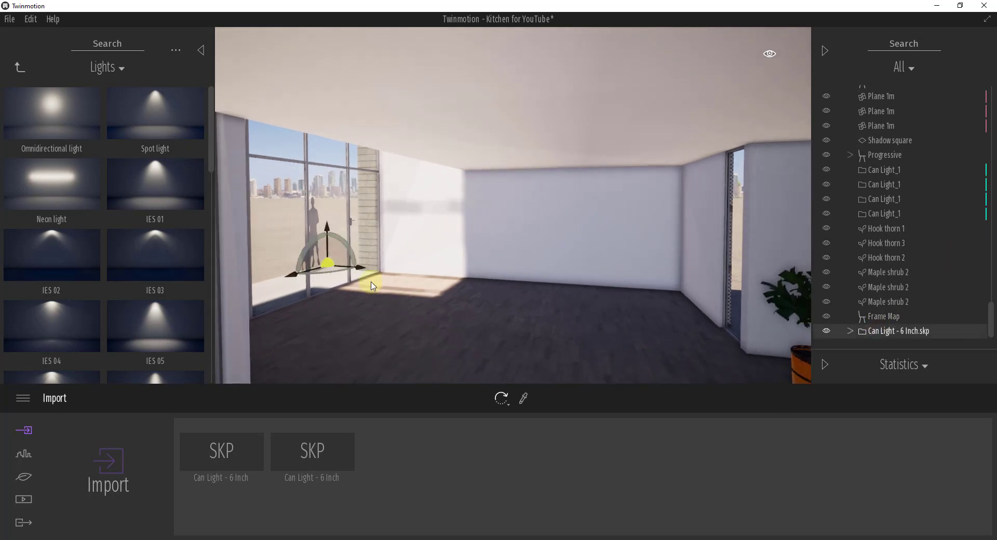
{"action": "left_click_drag", "start_coordinate": [330, 265], "coordinate": [626, 55]}
{"action": "left_click_drag", "start_coordinate": [596, 162], "coordinate": [594, 163]}
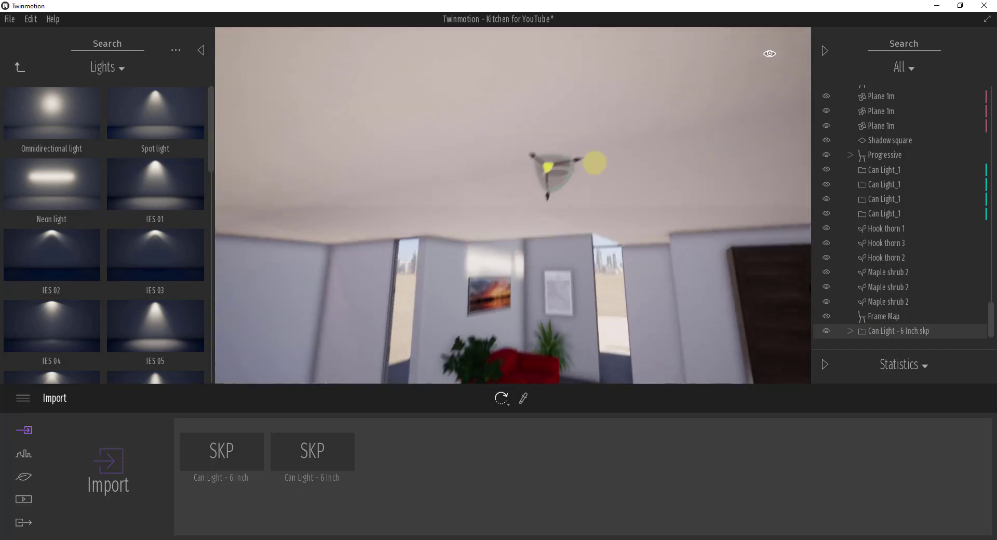
{"action": "right_click_drag", "start_coordinate": [595, 163], "coordinate": [594, 163]}
{"action": "left_click_drag", "start_coordinate": [518, 171], "coordinate": [618, 205]}
{"action": "right_click_drag", "start_coordinate": [601, 161], "coordinate": [587, 161]}
{"action": "key", "text": "w"}
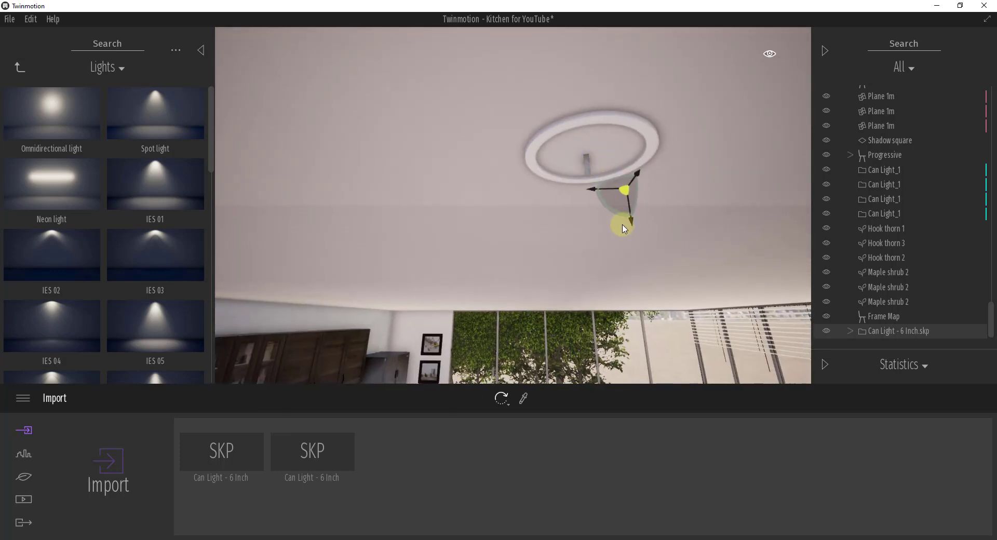
{"action": "left_click_drag", "start_coordinate": [632, 223], "coordinate": [633, 224]}
{"action": "right_click_drag", "start_coordinate": [674, 181], "coordinate": [674, 180]}
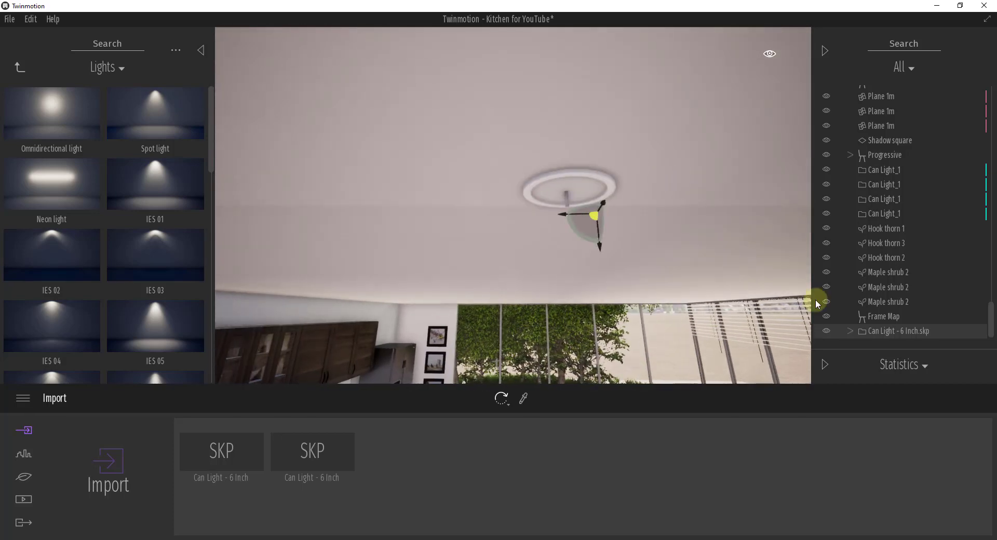
- Replace the Spotlight Reference object inside the Can Light - 6 Inch.skp container with a Spot light from the Lights library
{"action": "left_click", "coordinate": [859, 327]}
{"action": "left_click", "coordinate": [864, 304]}
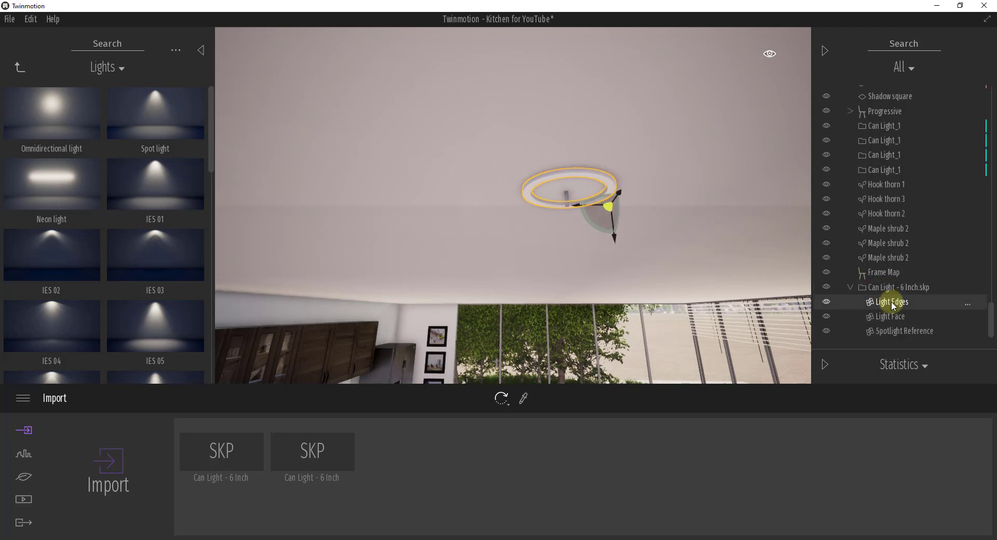
{"action": "left_click", "coordinate": [892, 321]}
{"action": "left_click", "coordinate": [895, 334]}
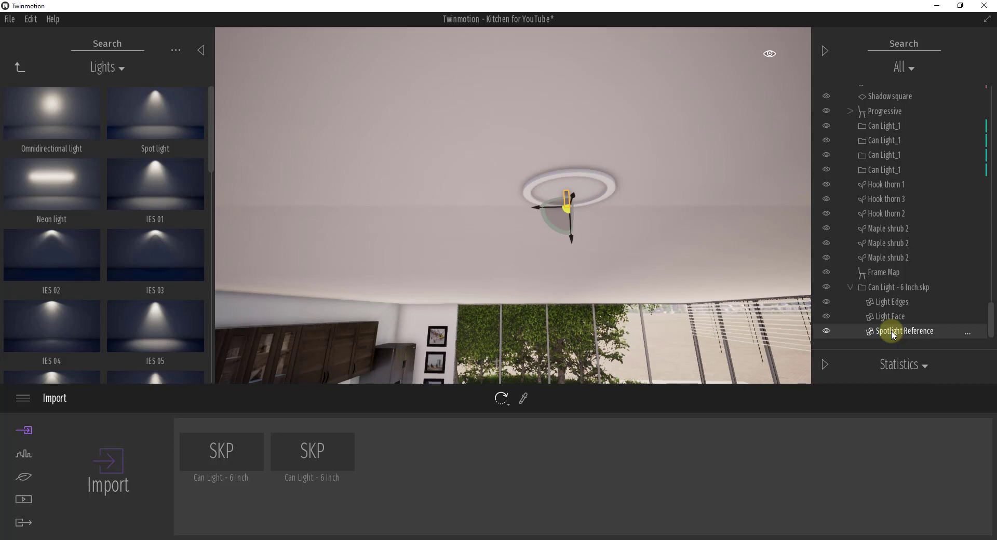
{"action": "right_click", "coordinate": [891, 332]}
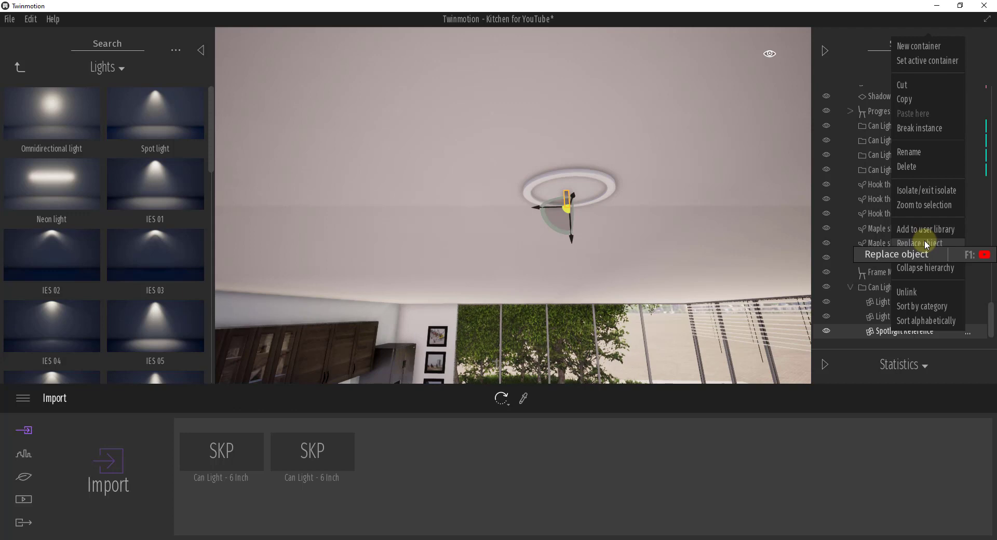
{"action": "right_click", "coordinate": [883, 331]}
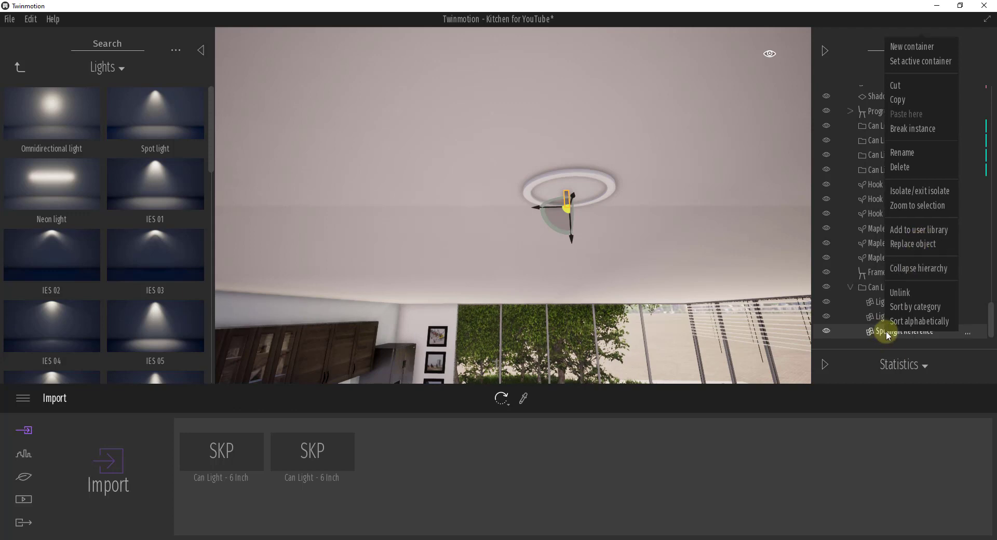
{"action": "left_click", "coordinate": [917, 244]}
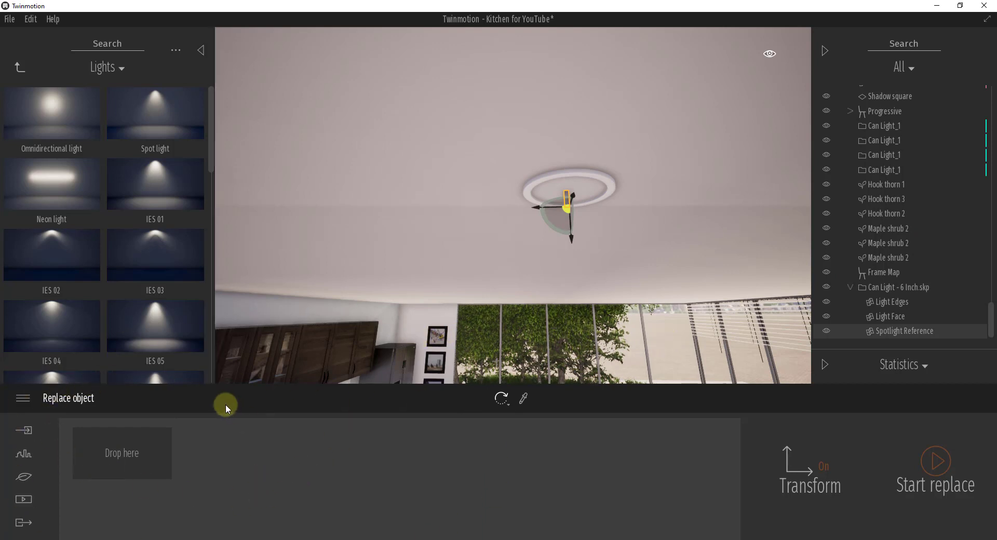
{"action": "left_click_drag", "start_coordinate": [156, 123], "coordinate": [120, 456]}
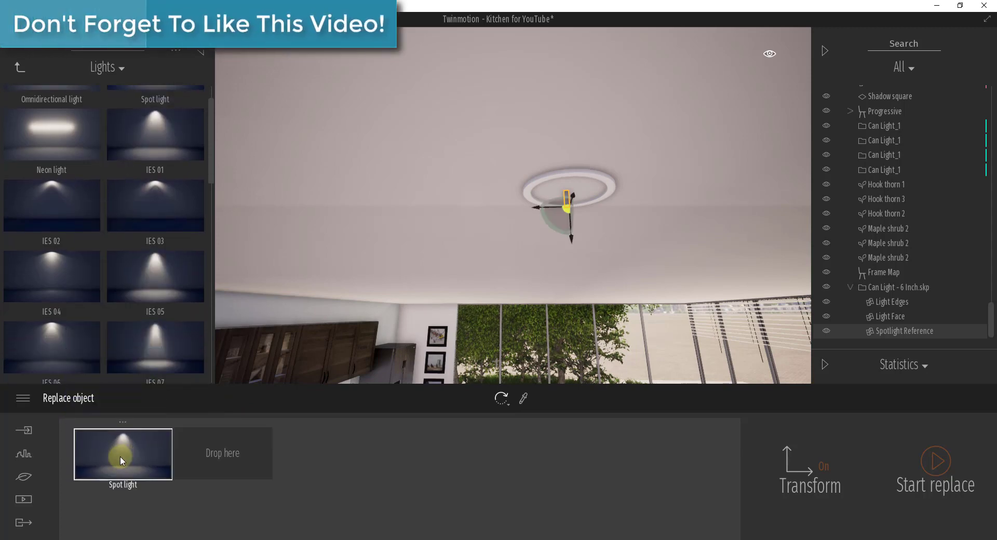
{"action": "left_click", "coordinate": [943, 469]}
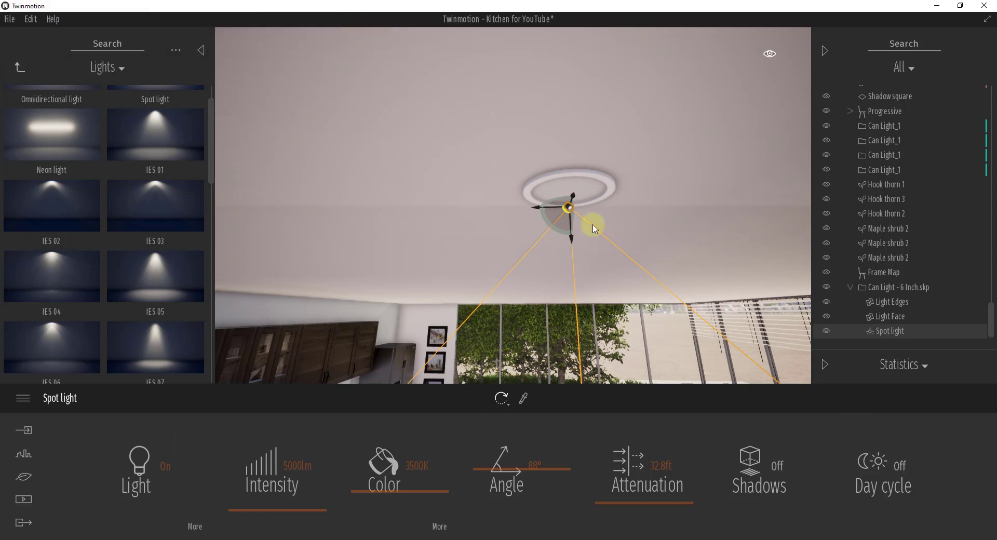
- Raise the new spot light's intensity to 118991 lm
{"action": "right_click_drag", "start_coordinate": [643, 229], "coordinate": [640, 228]}
{"action": "left_click_drag", "start_coordinate": [640, 227], "coordinate": [638, 228]}
{"action": "left_click", "coordinate": [477, 208]}
{"action": "mouse_move", "coordinate": [478, 209]}
{"action": "left_mouse_down"}
{"action": "mouse_move", "coordinate": [501, 228]}
{"action": "mouse_move", "coordinate": [447, 177]}
{"action": "left_mouse_up"}
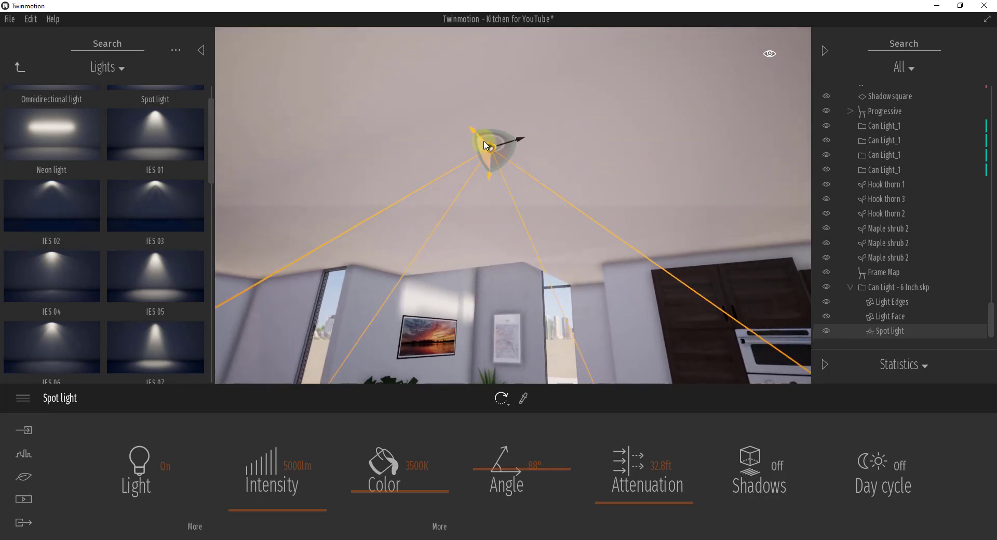
{"action": "left_click_drag", "start_coordinate": [541, 171], "coordinate": [512, 257]}
{"action": "left_click_drag", "start_coordinate": [340, 504], "coordinate": [307, 506]}
{"action": "mouse_move", "coordinate": [544, 213]}
{"action": "left_mouse_down"}
{"action": "mouse_move", "coordinate": [536, 204]}
{"action": "mouse_move", "coordinate": [546, 205]}
{"action": "left_mouse_up"}
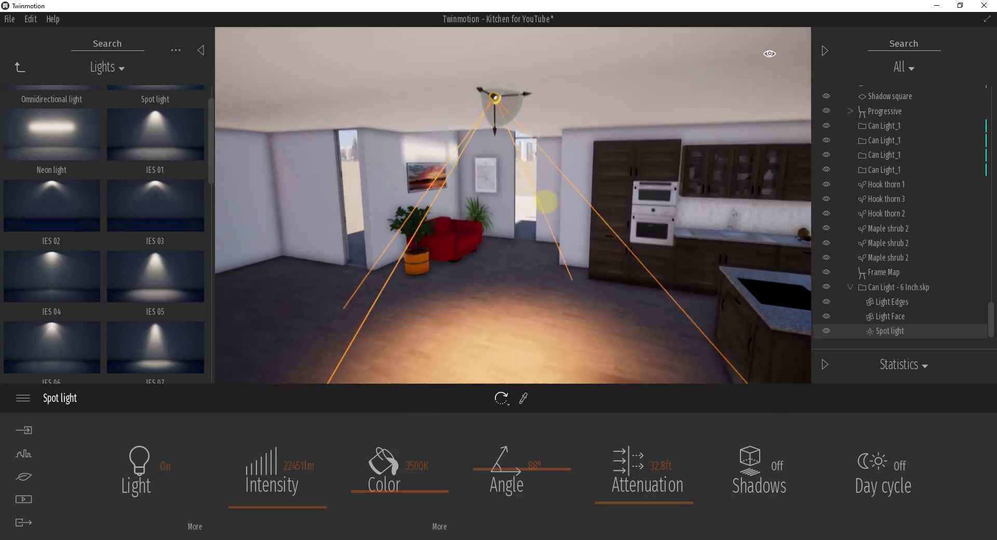
{"action": "mouse_move", "coordinate": [296, 494]}
{"action": "left_mouse_down"}
{"action": "mouse_move", "coordinate": [294, 505]}
{"action": "mouse_move", "coordinate": [301, 490]}
{"action": "left_mouse_up"}
- Narrow the spot light's angle to 52° and extend its attenuation to 53.7 ft
{"action": "left_click", "coordinate": [533, 487]}
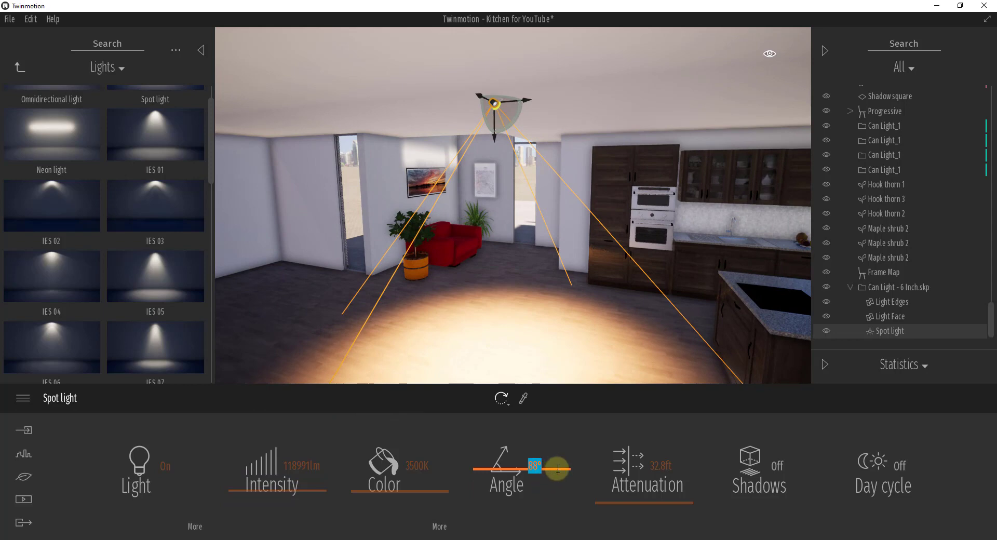
{"action": "left_click_drag", "start_coordinate": [494, 474], "coordinate": [488, 485]}
{"action": "left_click", "coordinate": [632, 499]}
{"action": "mouse_move", "coordinate": [632, 498]}
{"action": "left_mouse_down"}
{"action": "mouse_move", "coordinate": [637, 446]}
{"action": "mouse_move", "coordinate": [638, 510]}
{"action": "mouse_move", "coordinate": [639, 495]}
{"action": "left_mouse_up"}
{"action": "left_click_drag", "start_coordinate": [603, 341], "coordinate": [596, 232]}
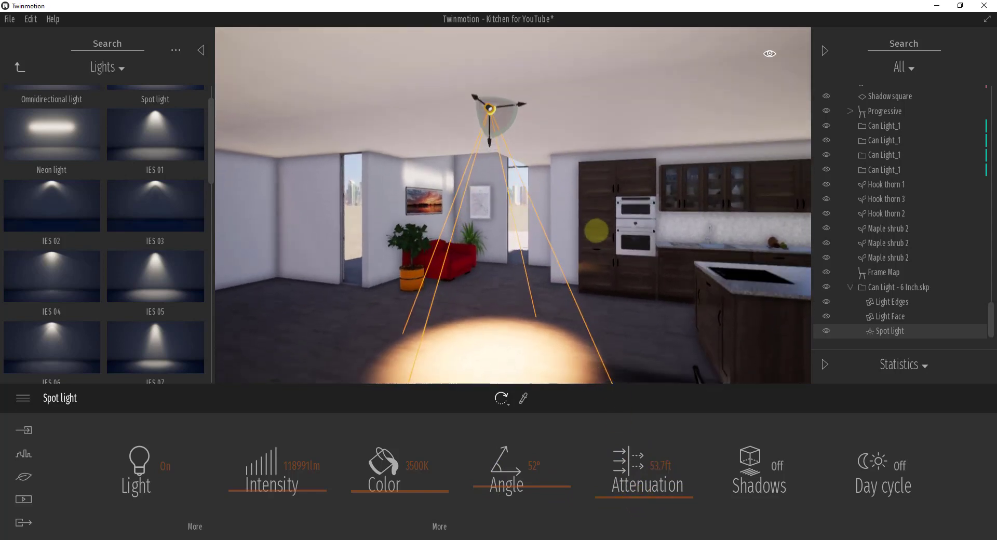
- Set the spot light's intensity to 1600 lm
{"action": "left_click", "coordinate": [294, 459]}
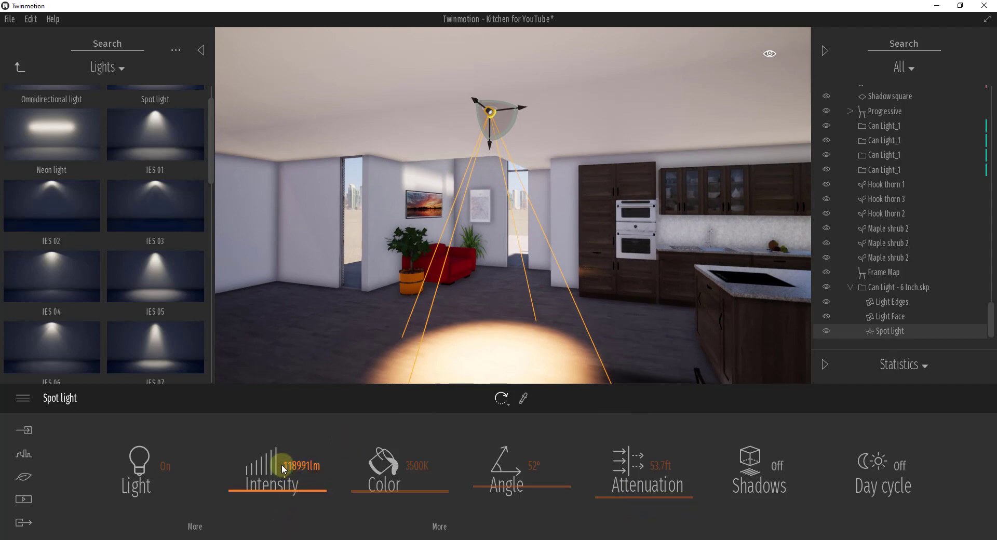
{"action": "left_click", "coordinate": [285, 466]}
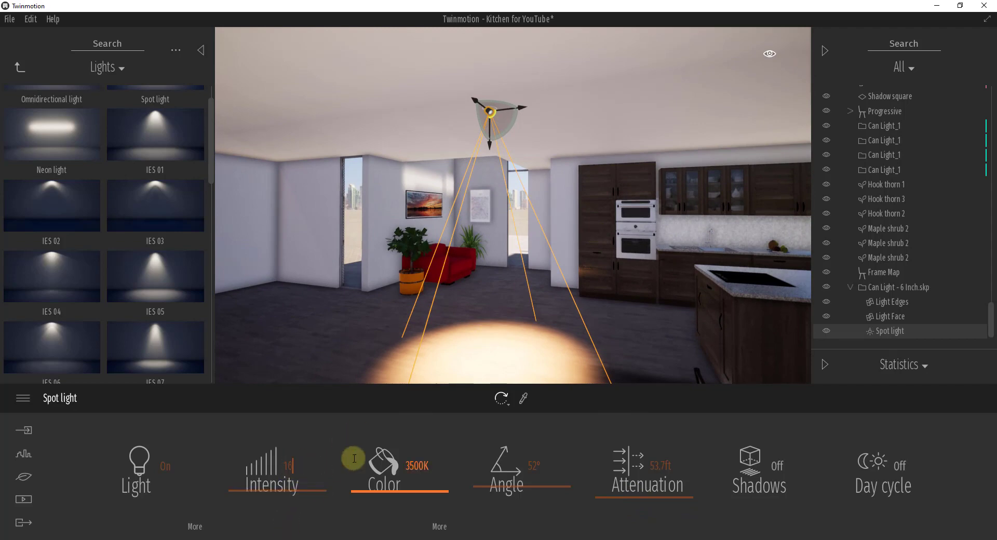
{"action": "key", "text": "Return"}
- Change the scene's day time to 21:50 for a night view of the room
{"action": "right_click_drag", "start_coordinate": [543, 260], "coordinate": [542, 259]}
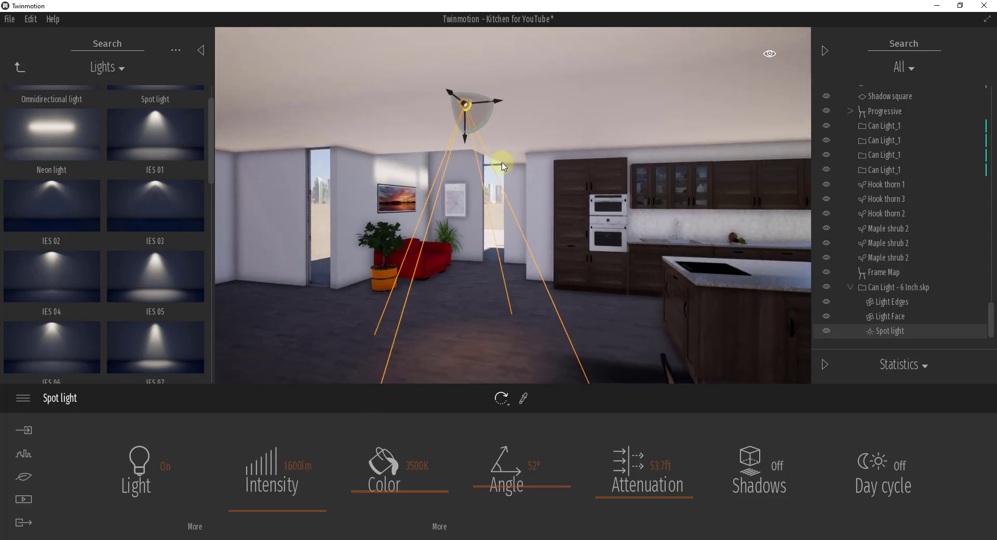
{"action": "right_click_drag", "start_coordinate": [502, 163], "coordinate": [503, 163]}
{"action": "left_click", "coordinate": [769, 54]}
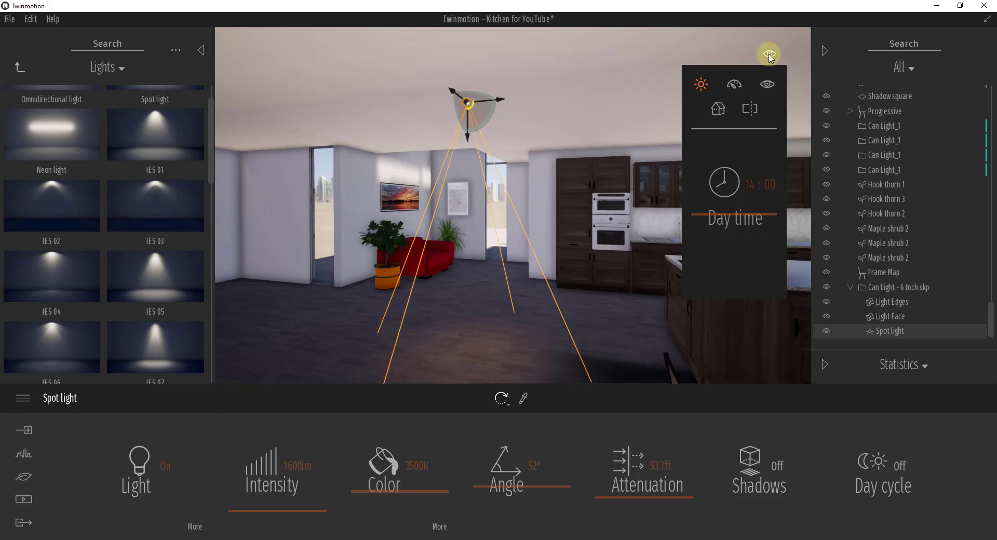
{"action": "left_click_drag", "start_coordinate": [721, 218], "coordinate": [737, 253]}
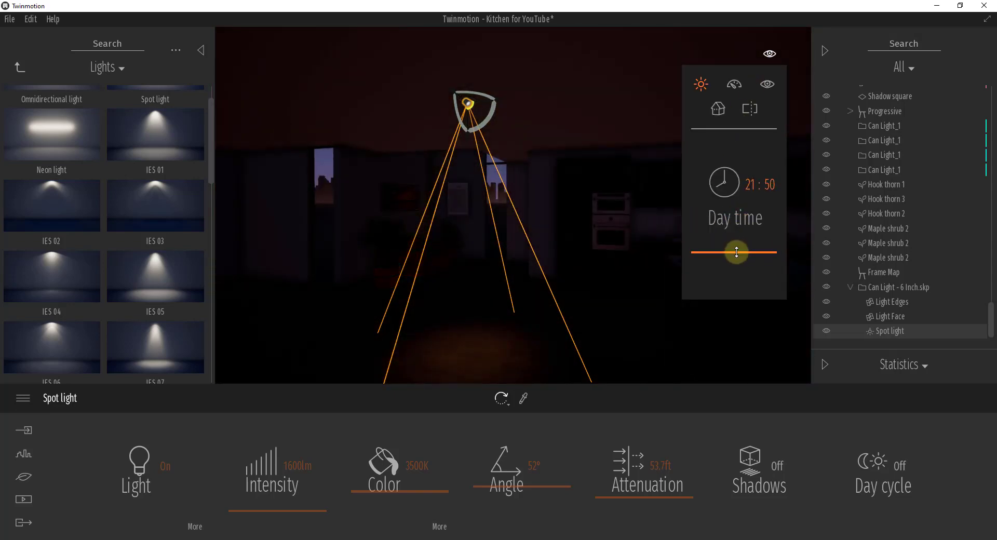
- Raise the spot light's intensity to 13400 lm for the night scene
{"action": "left_click_drag", "start_coordinate": [329, 496], "coordinate": [302, 511]}
{"action": "right_click_drag", "start_coordinate": [558, 276], "coordinate": [559, 275]}
{"action": "left_click_drag", "start_coordinate": [558, 275], "coordinate": [519, 196]}
{"action": "right_click_drag", "start_coordinate": [518, 196], "coordinate": [516, 200]}
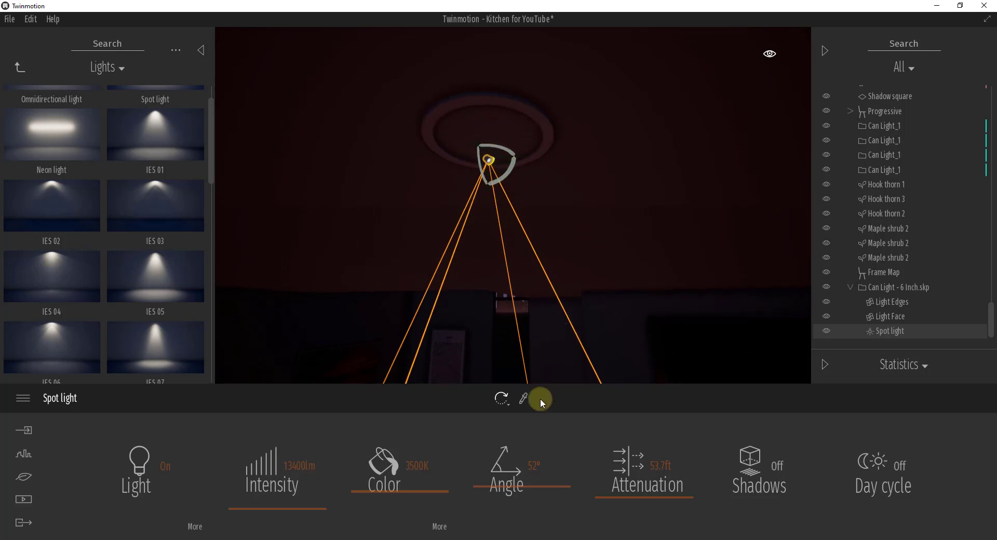
- Pick the material of the can light's inner face with the Material picker and set its glow to 100%
{"action": "left_click", "coordinate": [522, 401]}
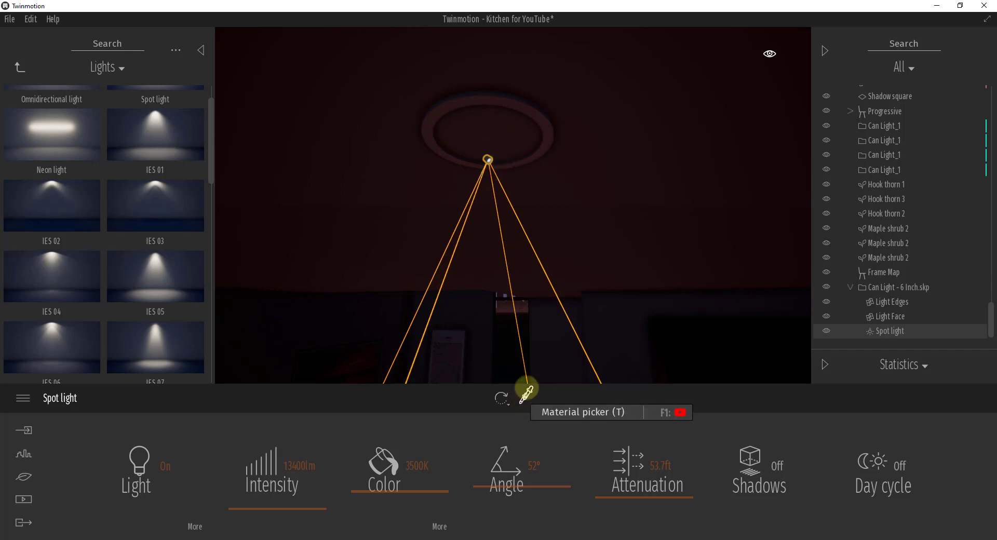
{"action": "left_click", "coordinate": [519, 135]}
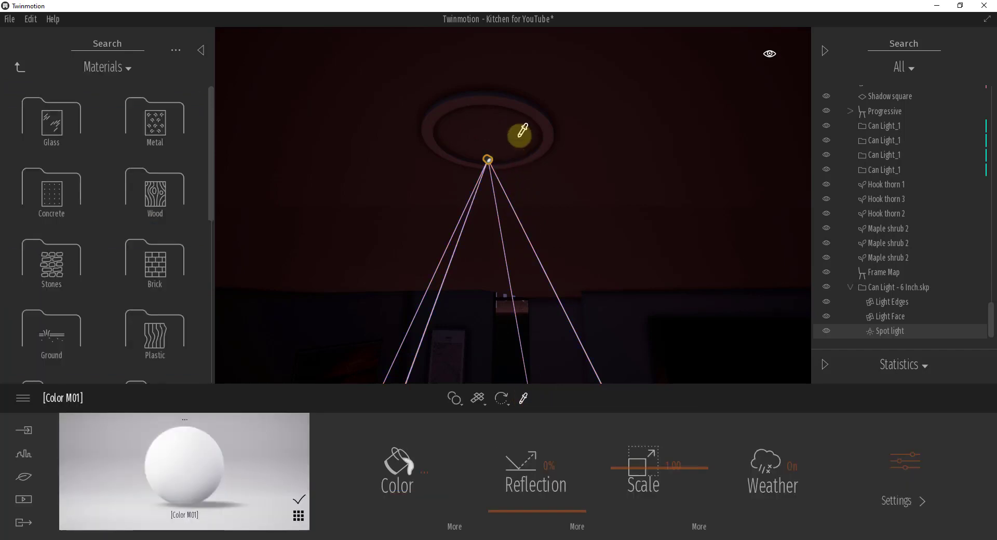
{"action": "left_click", "coordinate": [551, 129]}
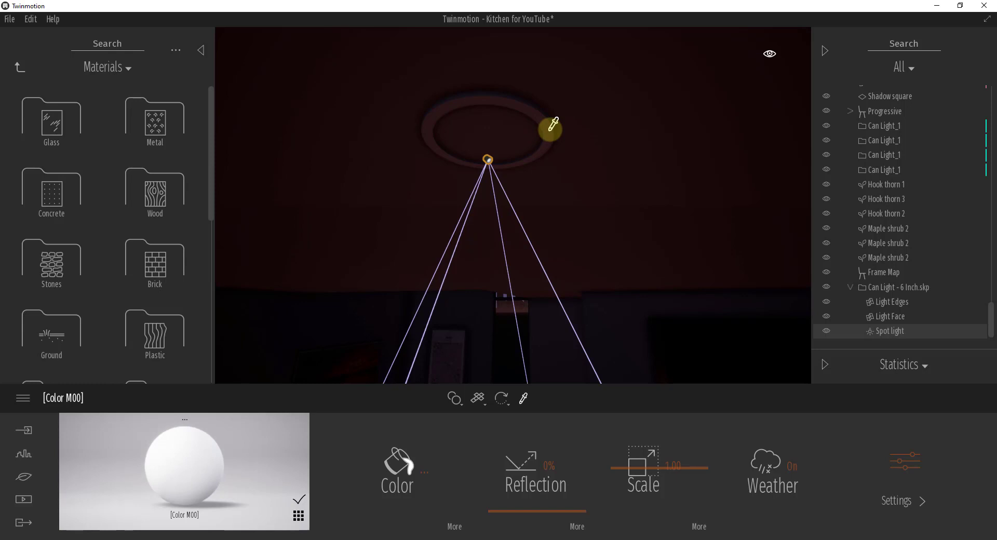
{"action": "left_click", "coordinate": [503, 127]}
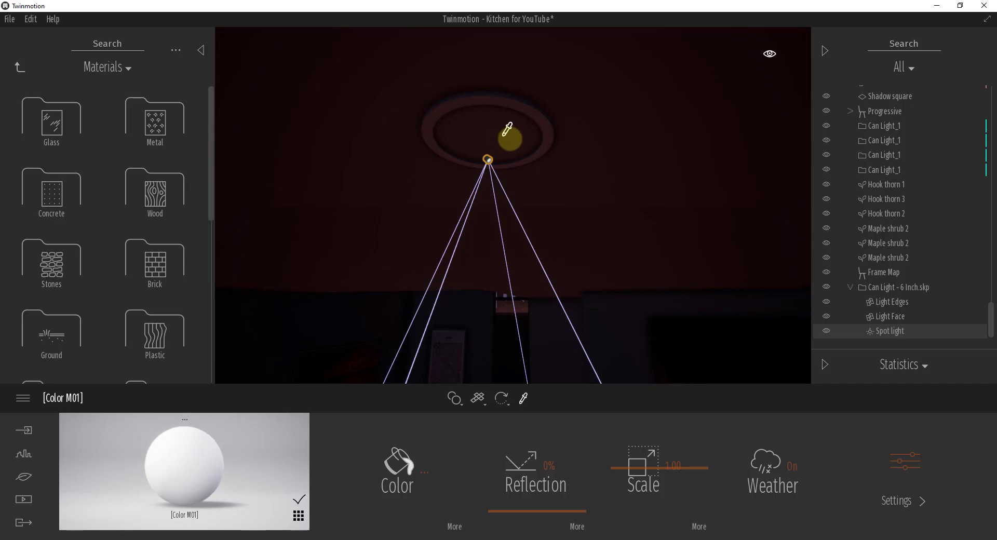
{"action": "left_click", "coordinate": [915, 462]}
{"action": "left_click_drag", "start_coordinate": [669, 505], "coordinate": [672, 408]}
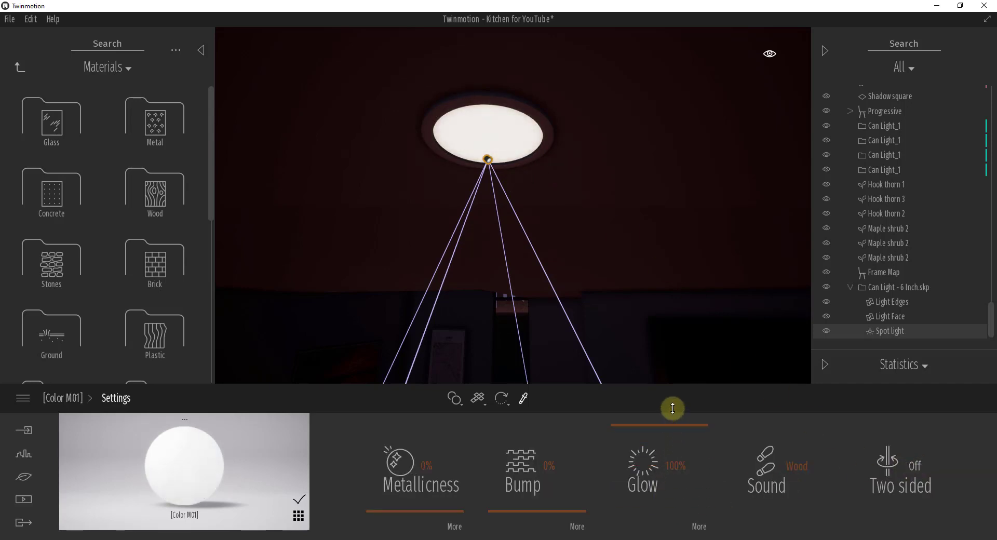
- Reselect the spot light in the ceiling fixture to bring back its light settings
{"action": "right_click_drag", "start_coordinate": [630, 189], "coordinate": [630, 190]}
{"action": "left_click_drag", "start_coordinate": [633, 185], "coordinate": [632, 185]}
{"action": "right_click_drag", "start_coordinate": [629, 188], "coordinate": [630, 189]}
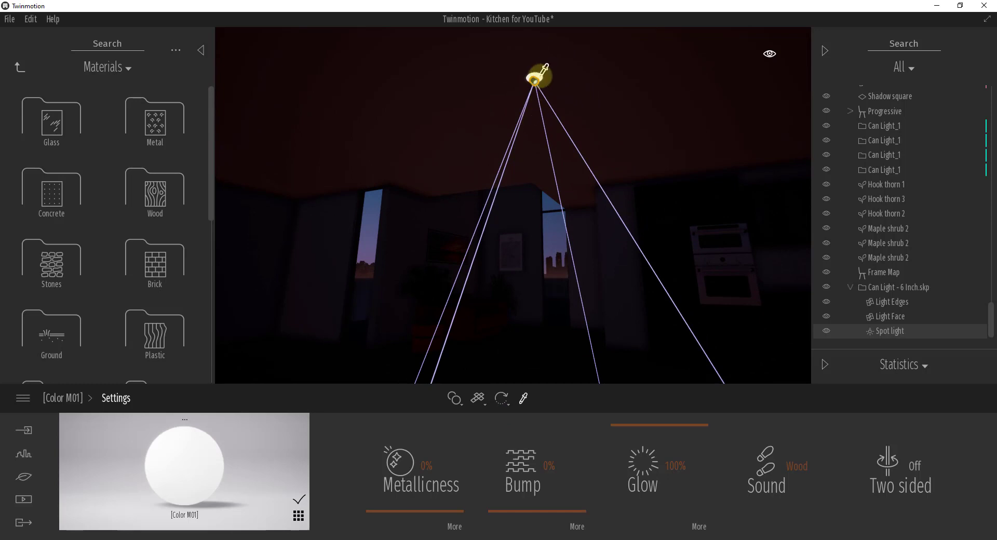
{"action": "left_click", "coordinate": [535, 78]}
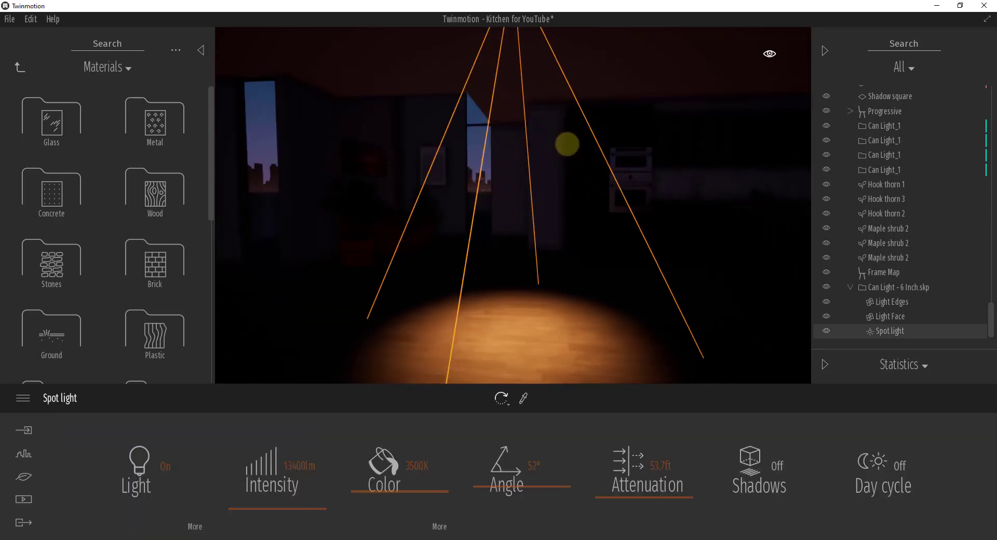
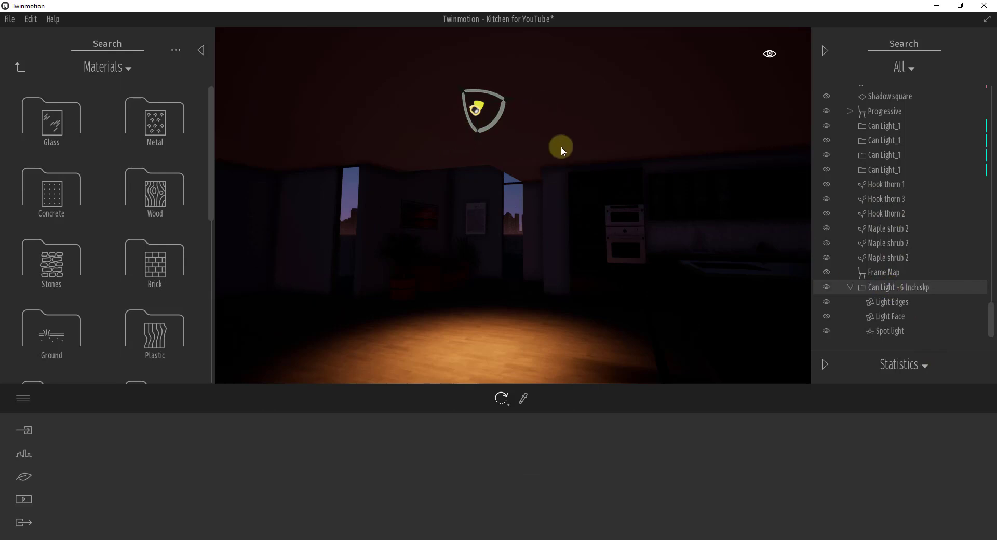
- Move the scene's time of day back from night to daylight
{"action": "left_click", "coordinate": [769, 54]}
{"action": "left_click_drag", "start_coordinate": [730, 261], "coordinate": [728, 223]}
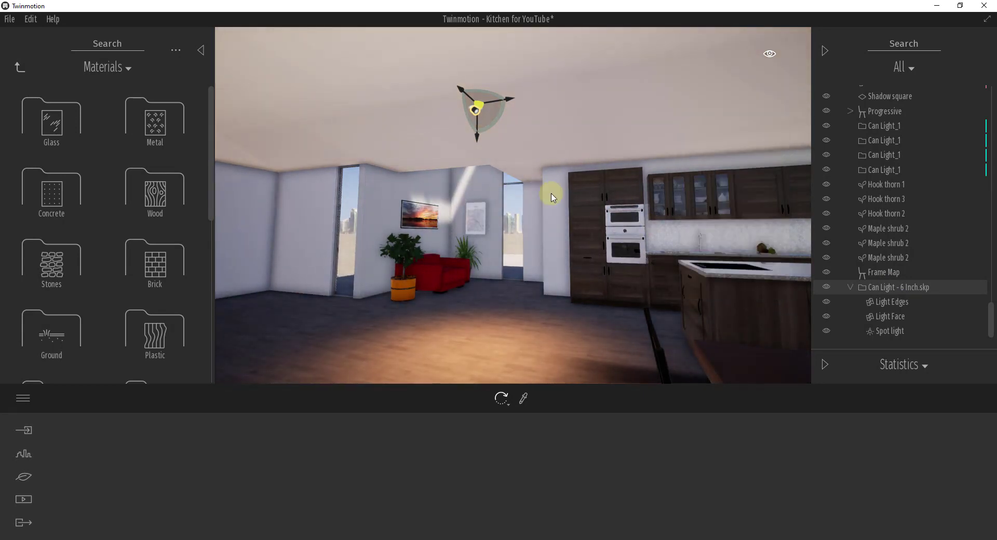
- Add the Can Light - 6 Inch.skp container to the user library and open the User library
{"action": "scroll", "coordinate": [483, 135], "scroll_direction": "up", "scroll_amount": 3}
{"action": "right_click_drag", "start_coordinate": [482, 134], "coordinate": [485, 134]}
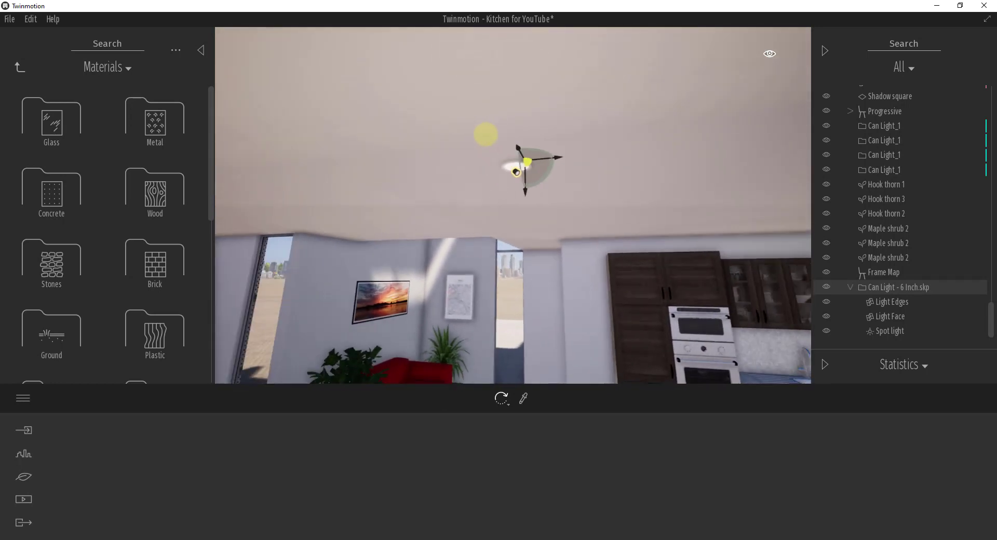
{"action": "left_click", "coordinate": [525, 191]}
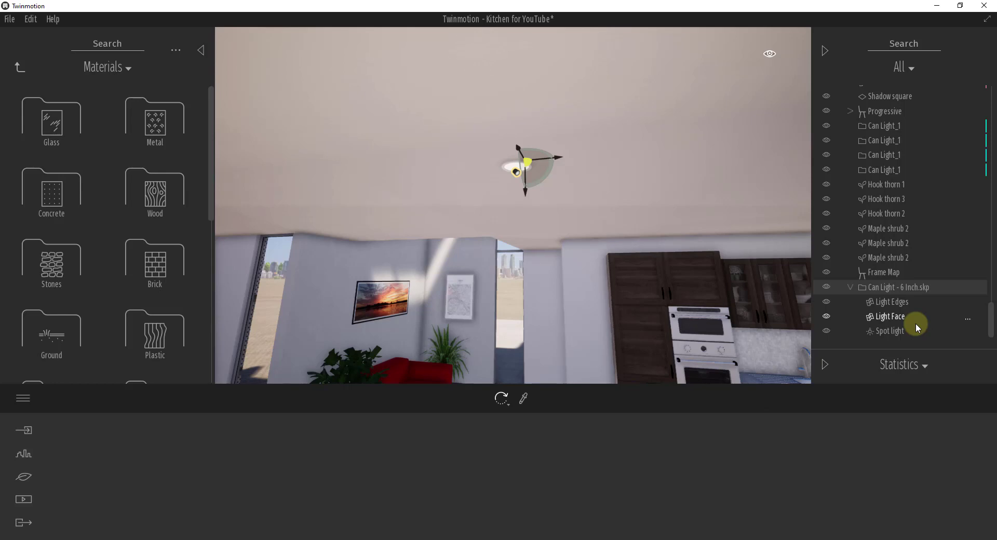
{"action": "right_click", "coordinate": [883, 290]}
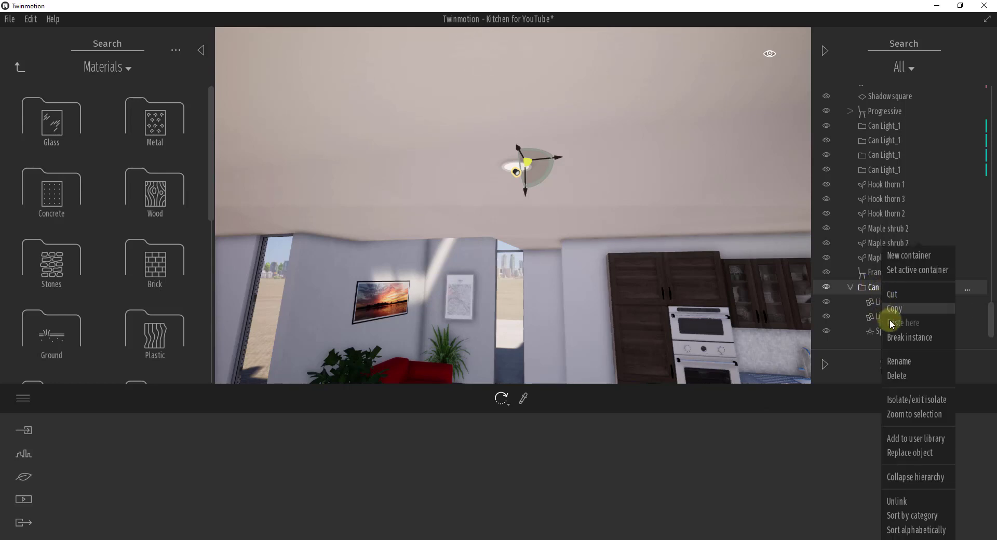
{"action": "left_click", "coordinate": [906, 442]}
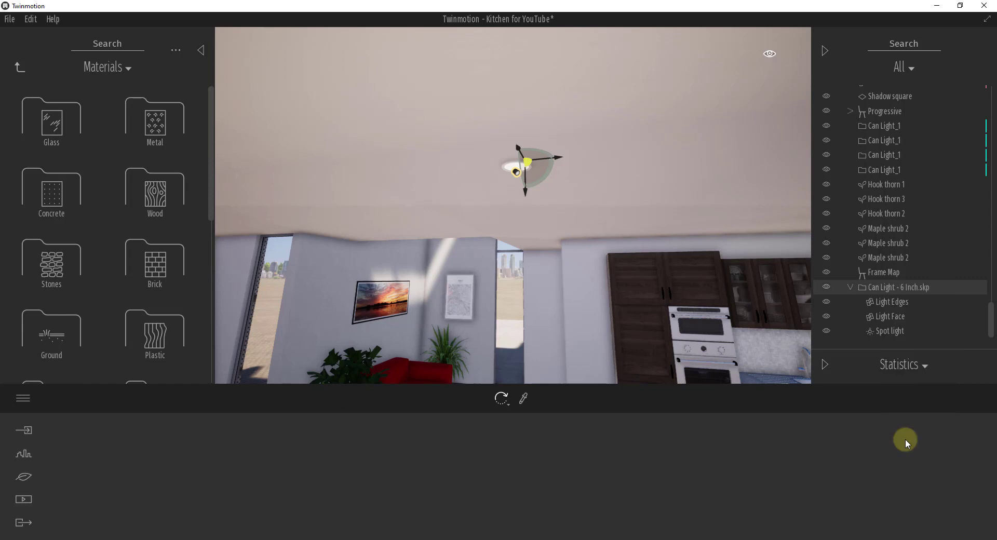
{"action": "right_click", "coordinate": [886, 291]}
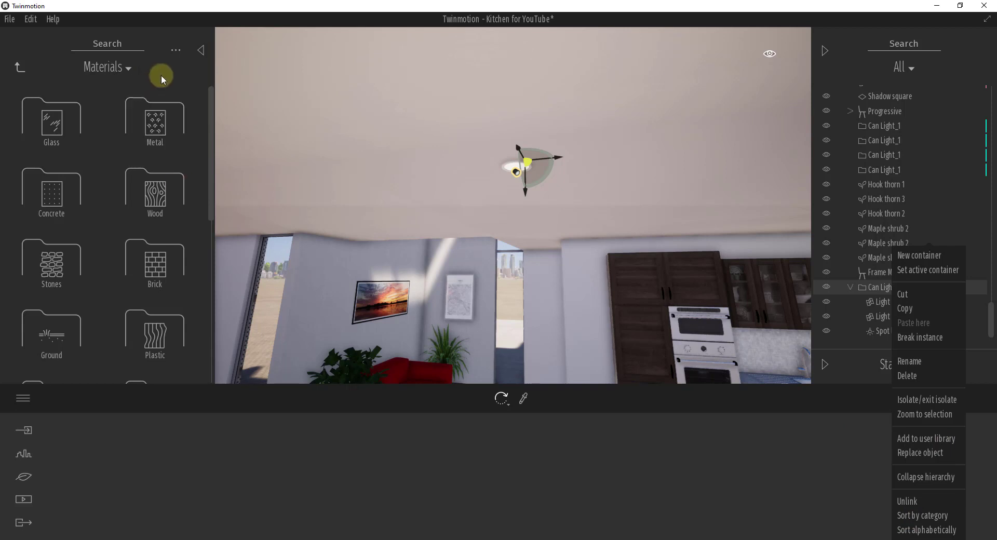
{"action": "left_click", "coordinate": [19, 67]}
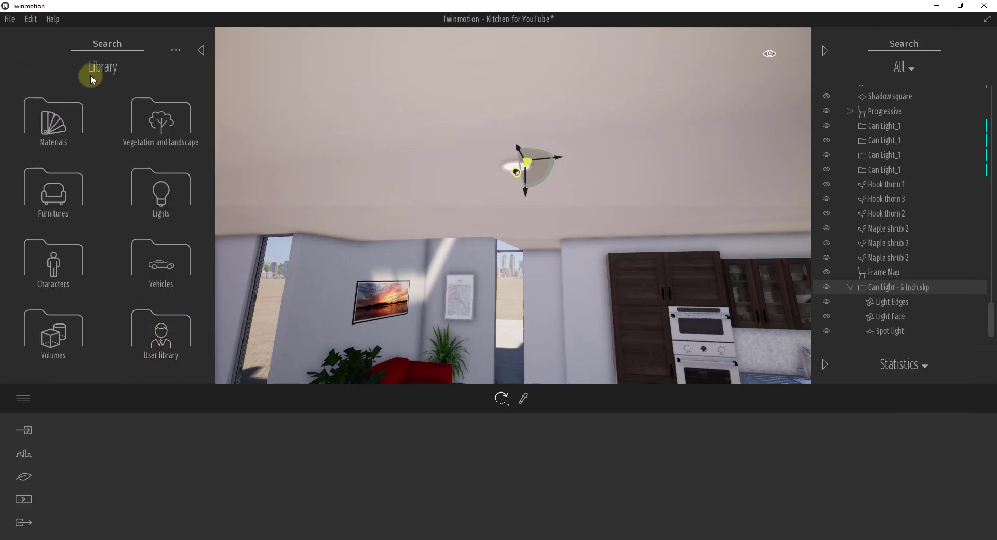
{"action": "left_click", "coordinate": [158, 332]}
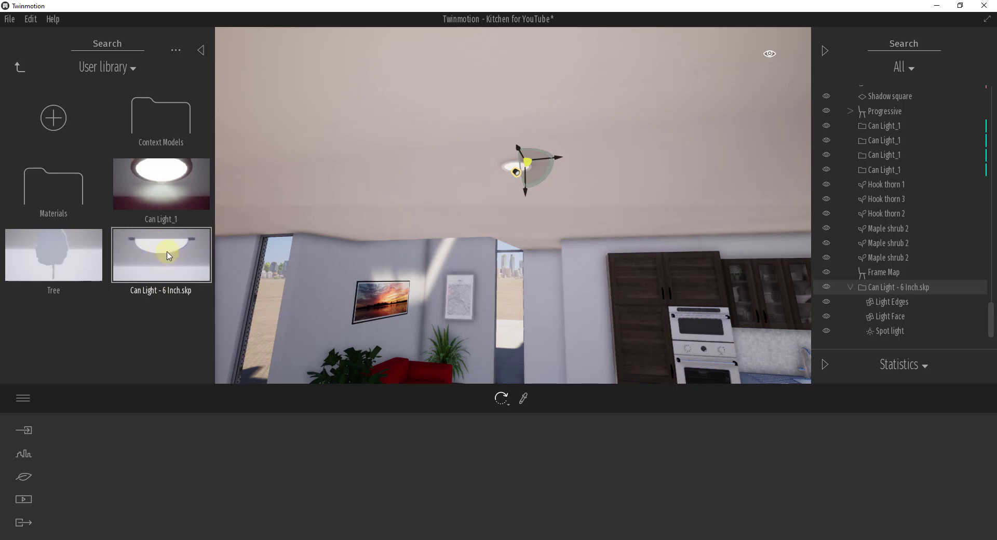
- Place a Can Light - 6 Inch.skp from the user library on the ceiling beside the existing fixture and rotate it 180° to face down
{"action": "left_click_drag", "start_coordinate": [168, 255], "coordinate": [652, 148]}
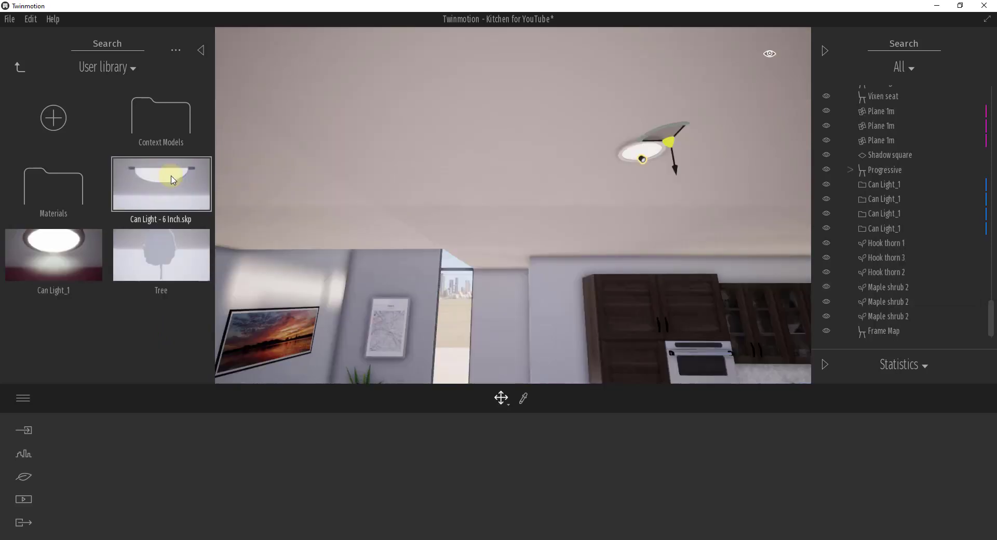
{"action": "left_click", "coordinate": [519, 158]}
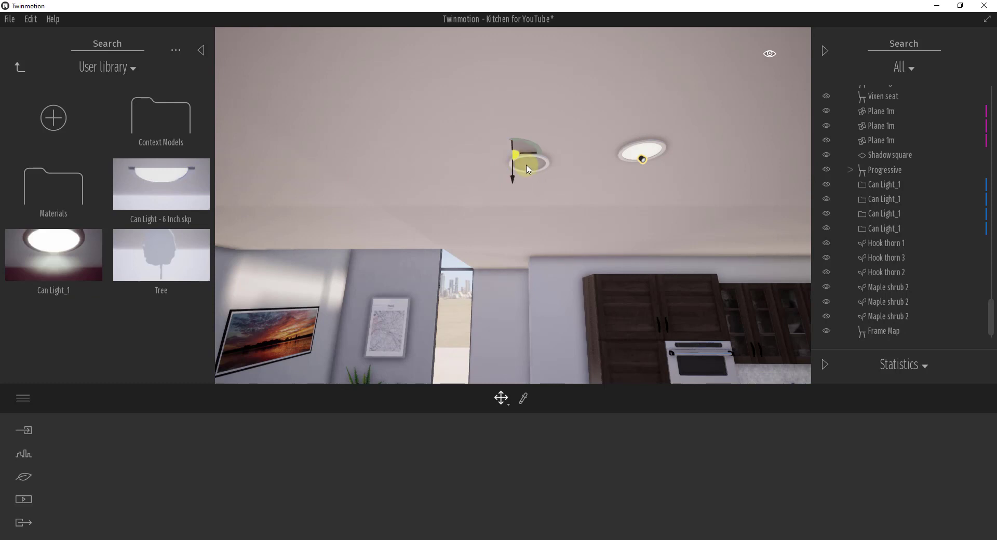
{"action": "key", "text": "r"}
{"action": "left_click", "coordinate": [526, 175]}
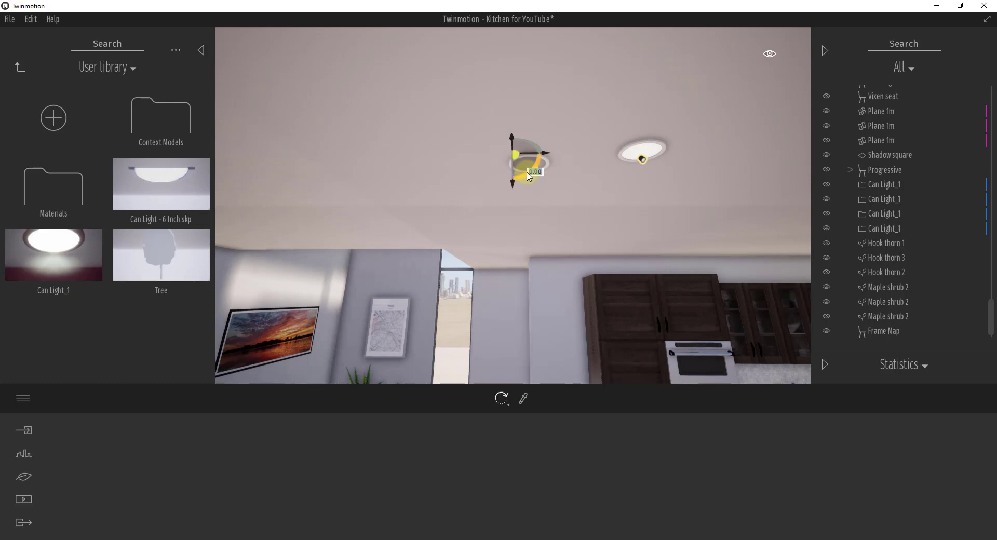
{"action": "type", "text": "180"}
{"action": "key", "text": "Return"}
{"action": "left_click", "coordinate": [514, 187]}
{"action": "left_click_drag", "start_coordinate": [514, 188], "coordinate": [506, 191]}
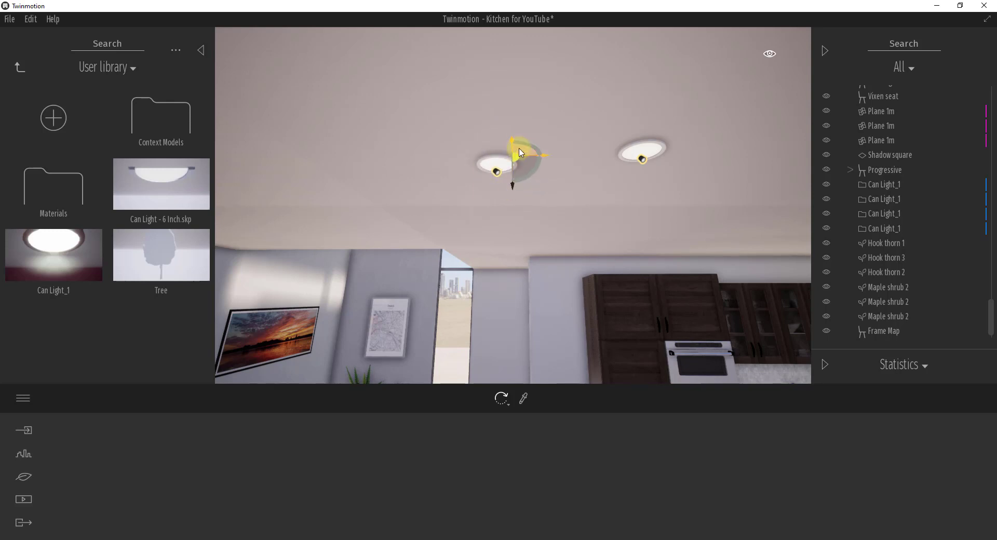
{"action": "right_click_drag", "start_coordinate": [544, 147], "coordinate": [545, 145]}
{"action": "key", "text": "s"}
{"action": "key", "text": "q"}
{"action": "key", "text": "s"}
{"action": "key", "text": "e"}
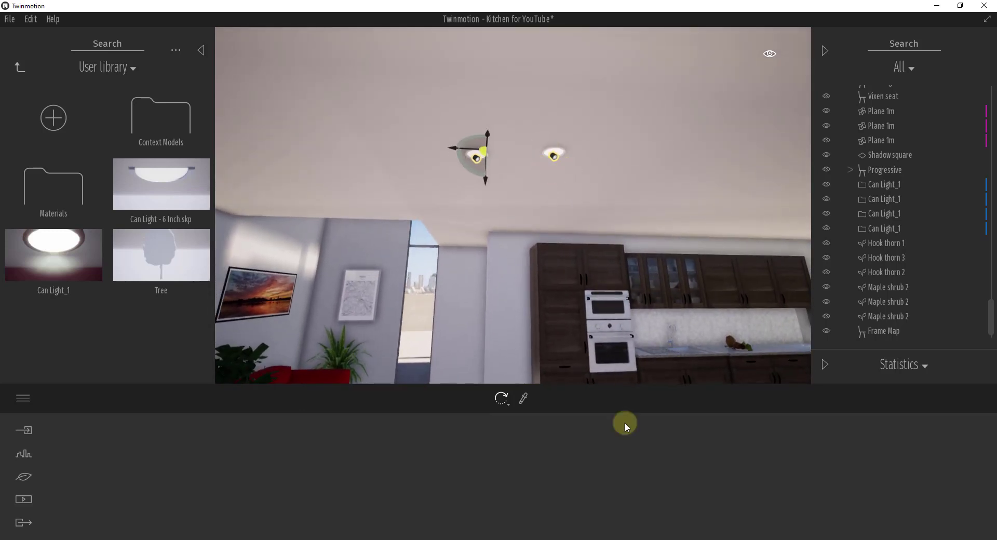
- Switch to SketchUp to view the source can light model, and return to the two ceiling lights in Twinmotion
{"action": "left_click", "coordinate": [679, 539]}
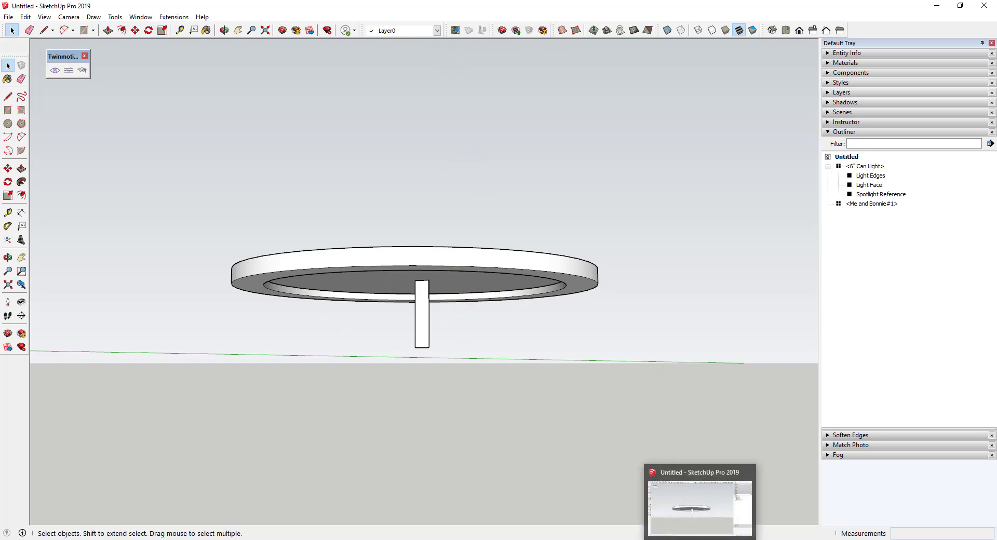
{"action": "left_click", "coordinate": [732, 473]}
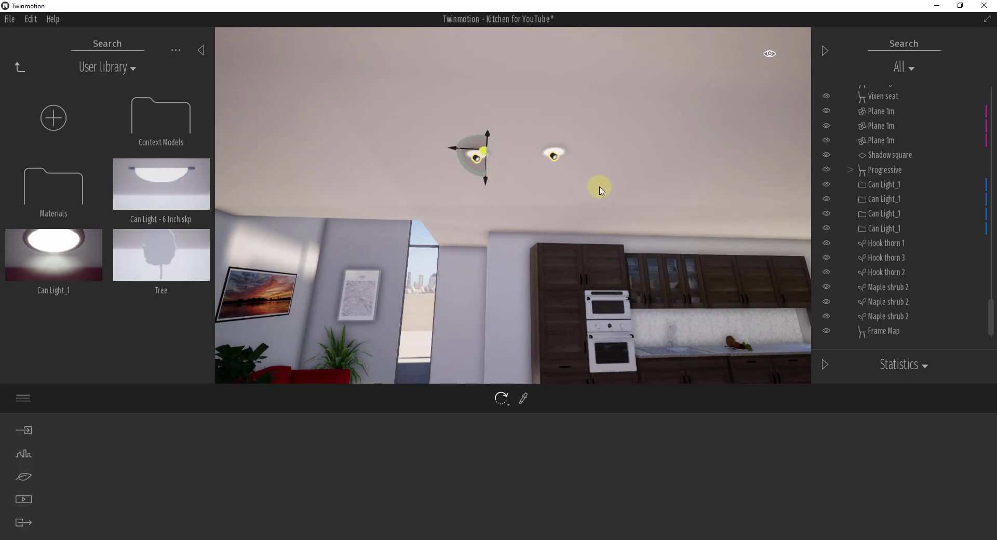
{"action": "left_click_drag", "start_coordinate": [600, 189], "coordinate": [540, 193]}
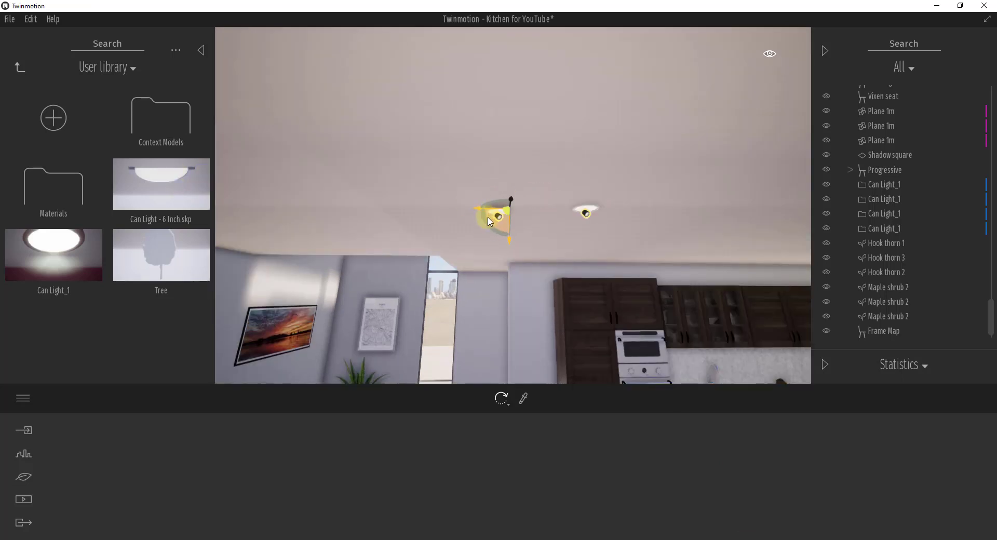